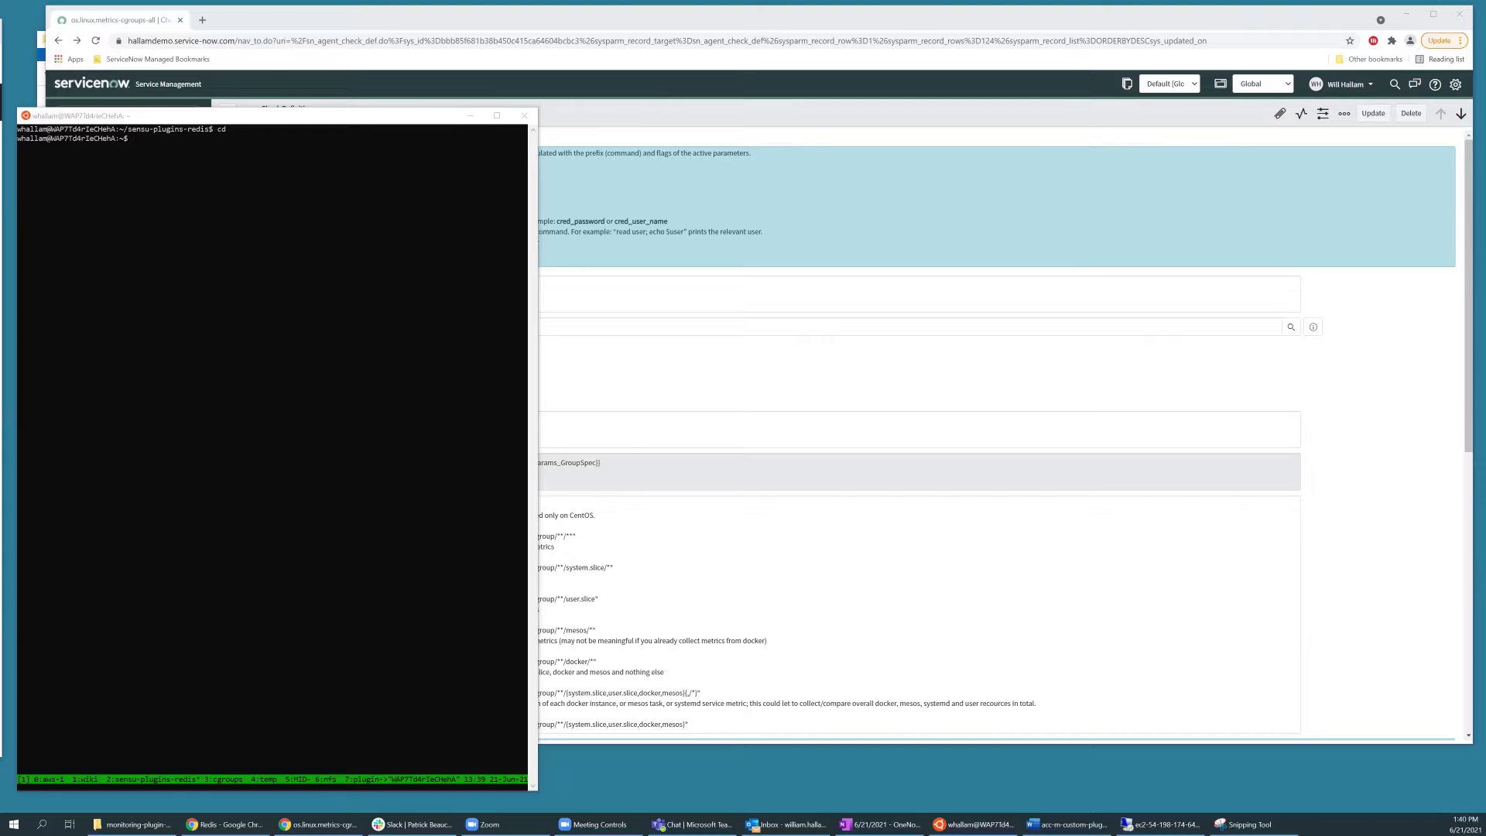
Enter the sensu-plugins-redis folder and list its contents with ls -l.
{"action": "left_click", "coordinate": [340, 355]}
{"action": "type", "text": "cd sensu-plugins-redis"}
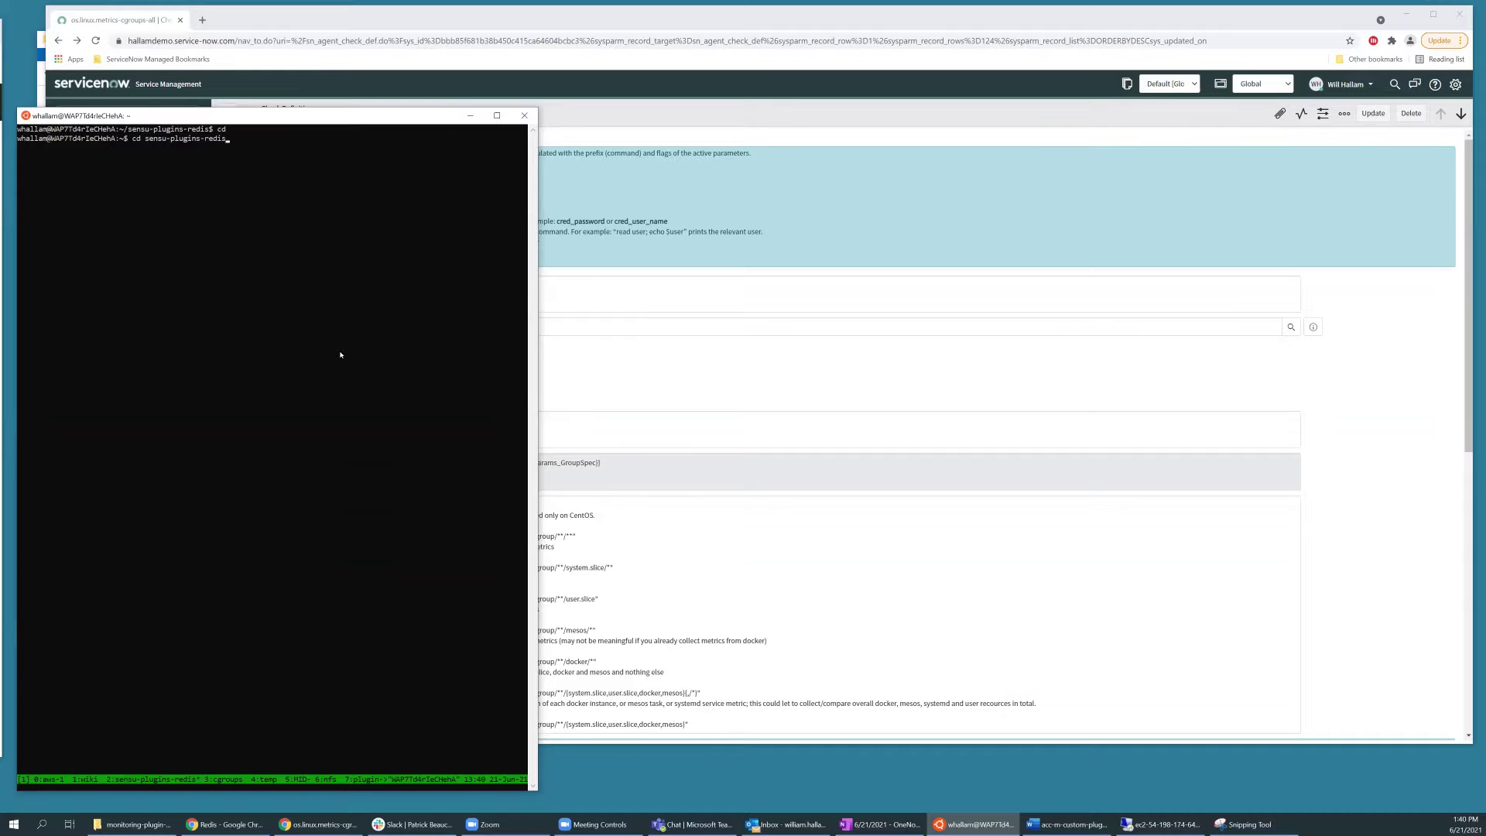
{"action": "key", "text": "Return"}
{"action": "type", "text": "ls -l"}
{"action": "key", "text": "Return"}
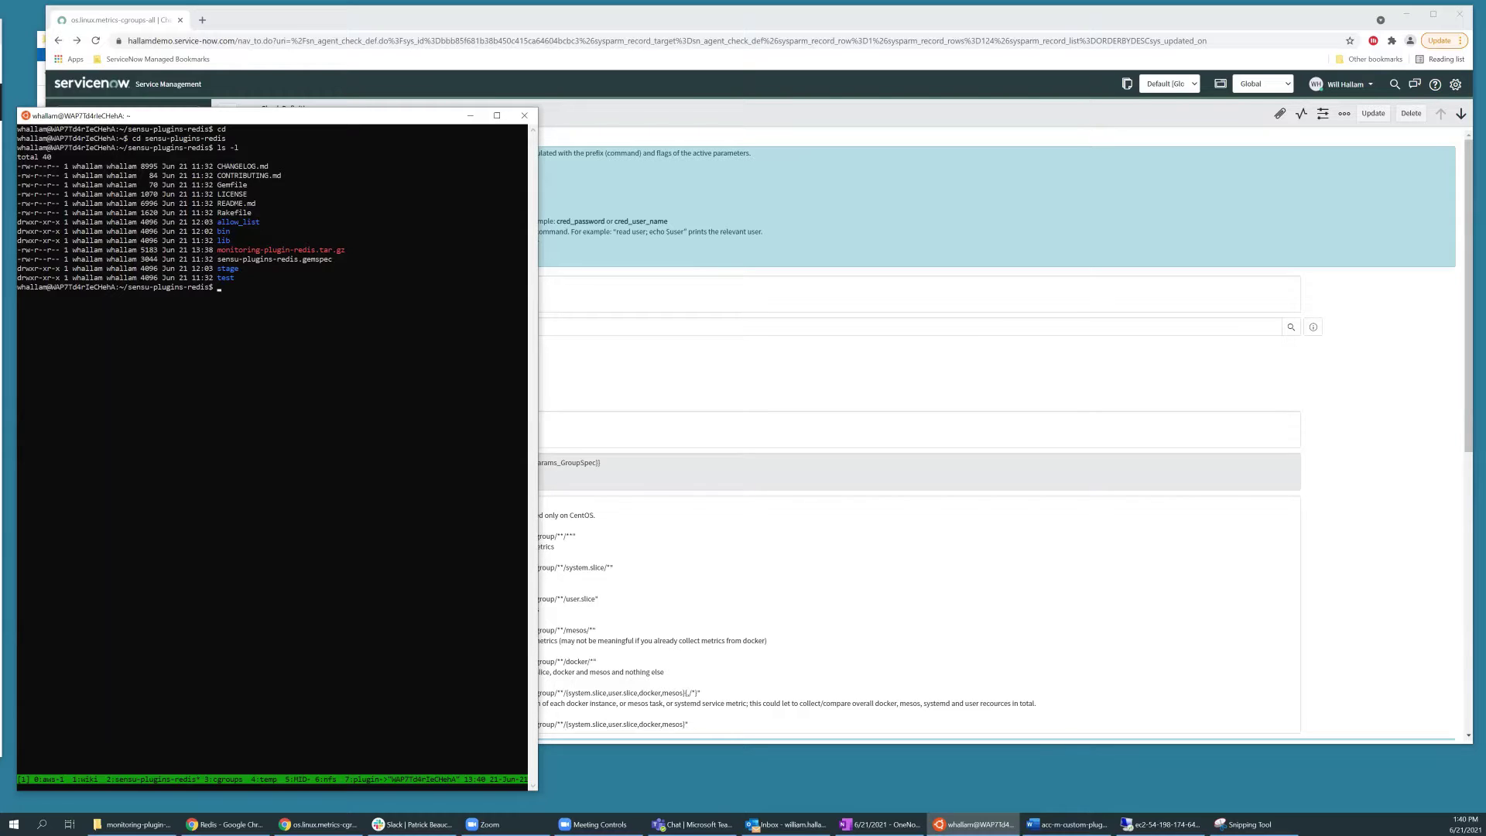
List the scripts in the bin folder and the contents of lib.
{"action": "left_click", "coordinate": [371, 425]}
{"action": "type", "text": "ls -l bin"}
{"action": "key", "text": "Return"}
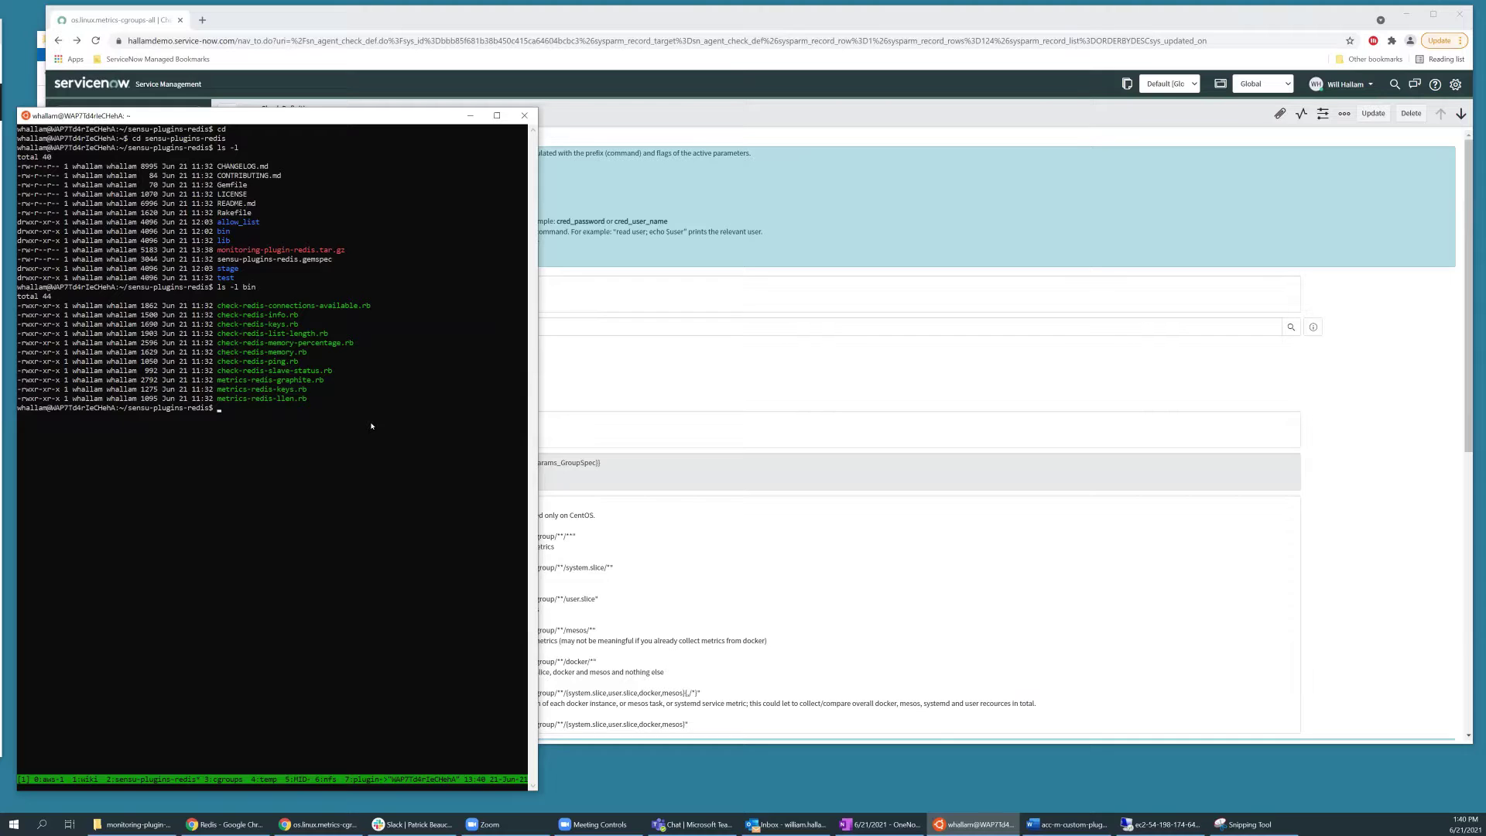
{"action": "type", "text": "ls -l lib"}
{"action": "key", "text": "Return"}
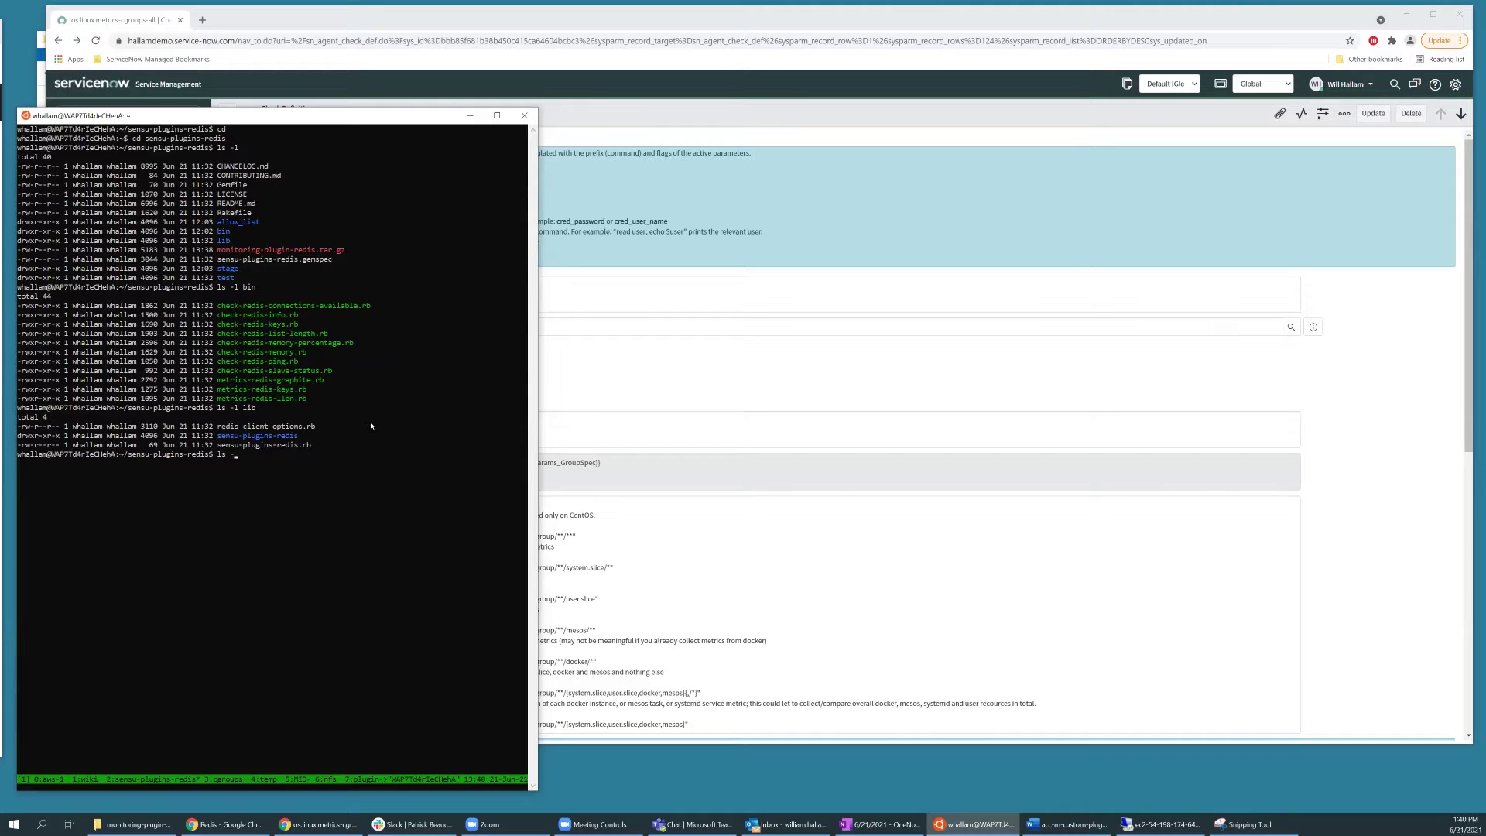
List the allow_list folder and print allow_list/check-allow-list.json.
{"action": "type", "text": "allow_list/"}
{"action": "key", "text": "Return"}
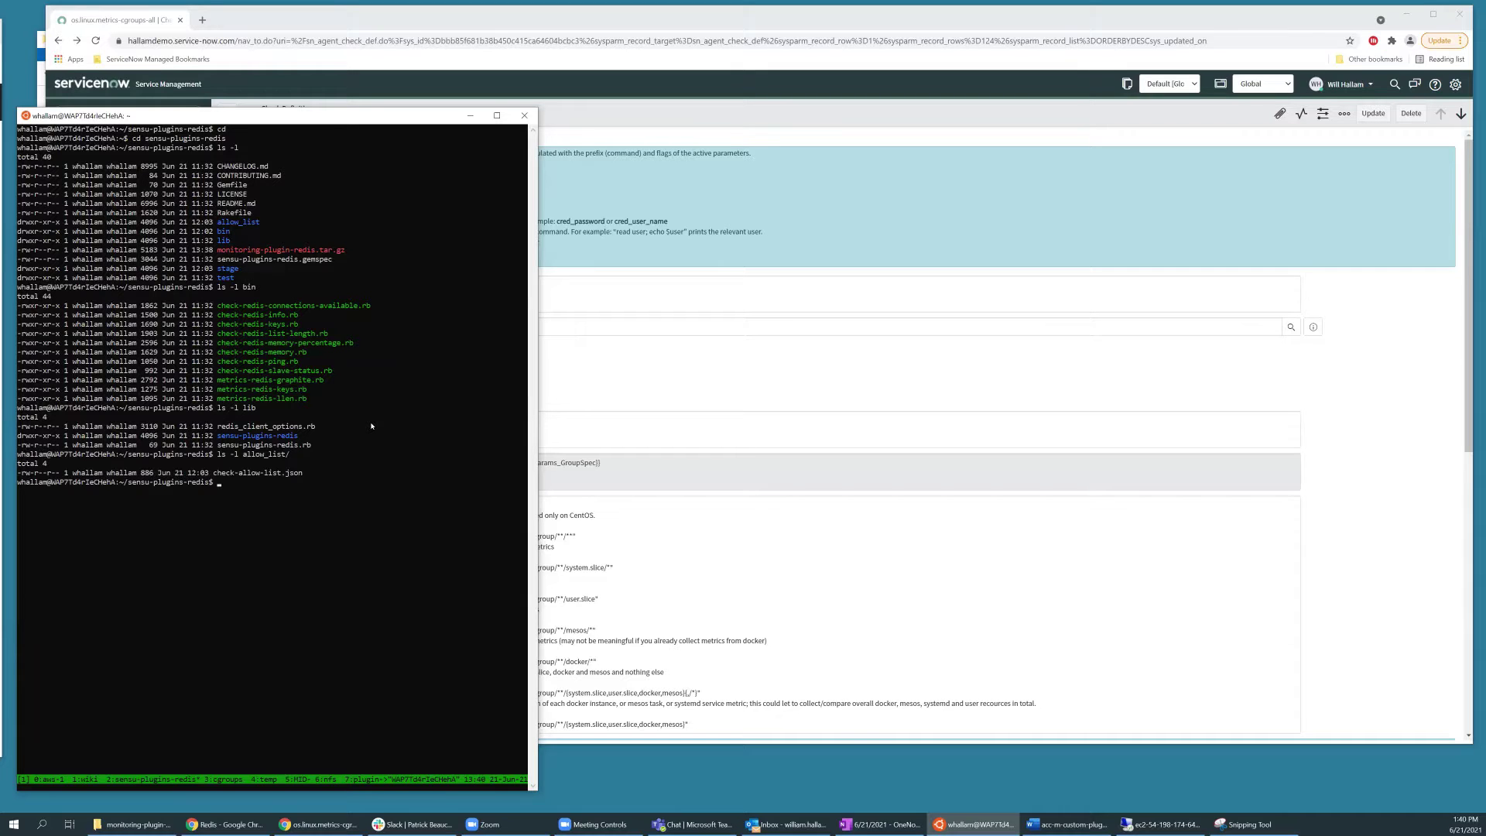
{"action": "type", "text": "cat allow_list/check"}
{"action": "key", "text": "Tab"}
{"action": "key", "text": "Return"}
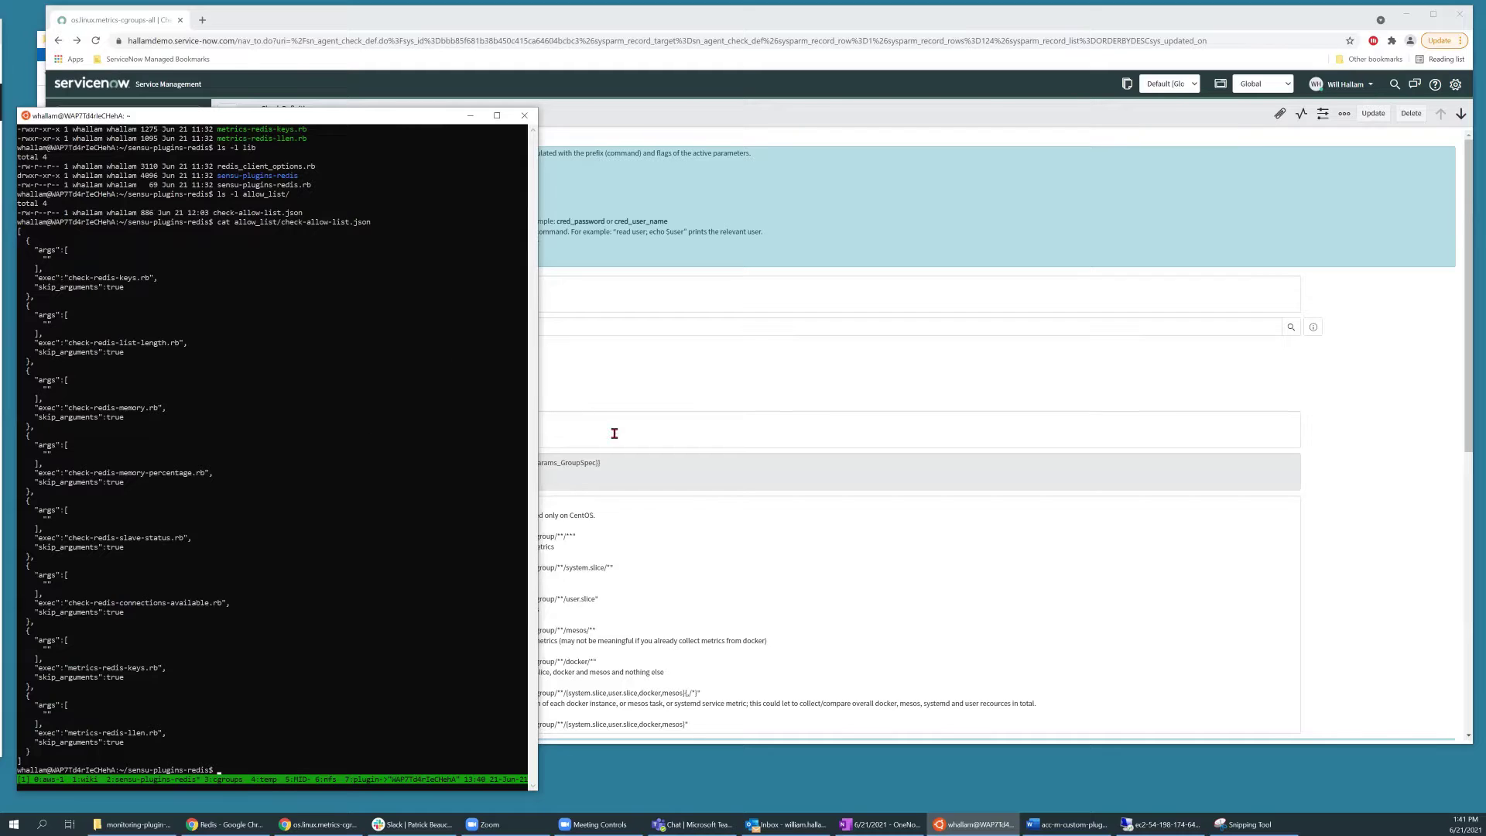
{"action": "left_click", "coordinate": [1420, 344]}
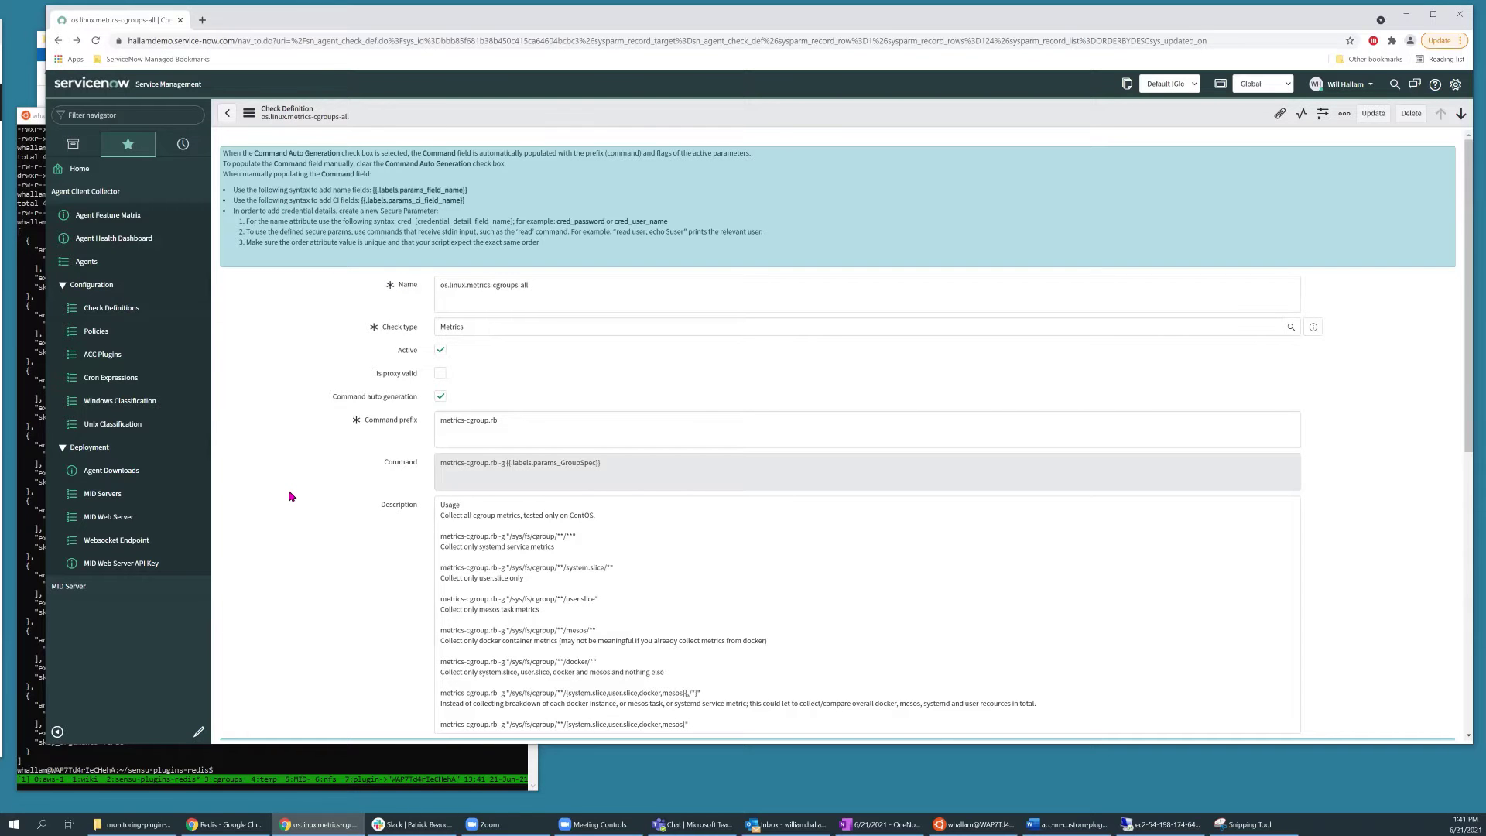
{"action": "scroll", "coordinate": [292, 496], "scroll_direction": "down", "scroll_amount": 8}
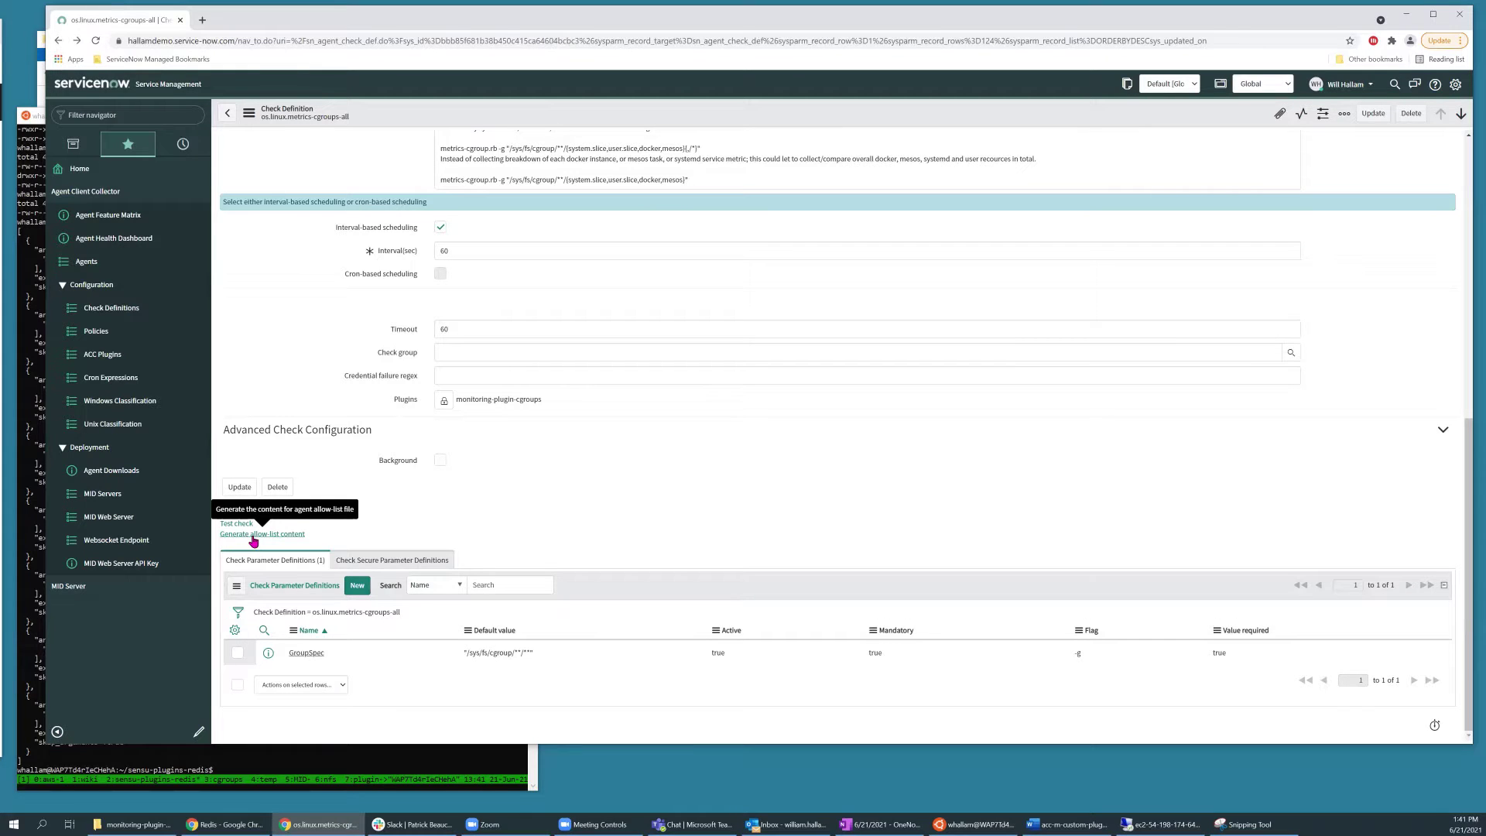
{"action": "left_click", "coordinate": [253, 535]}
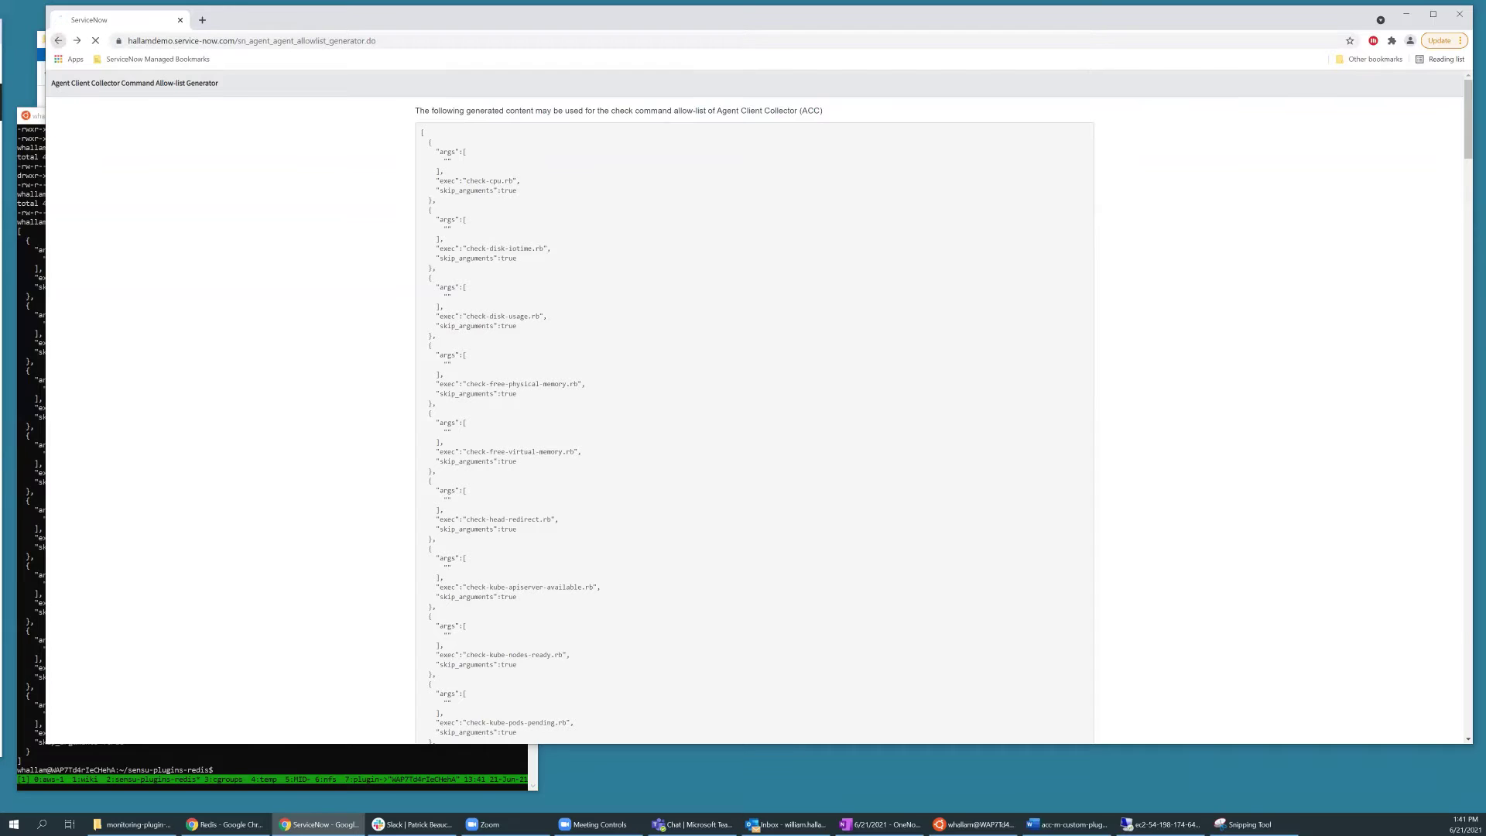
{"action": "left_click", "coordinate": [58, 40]}
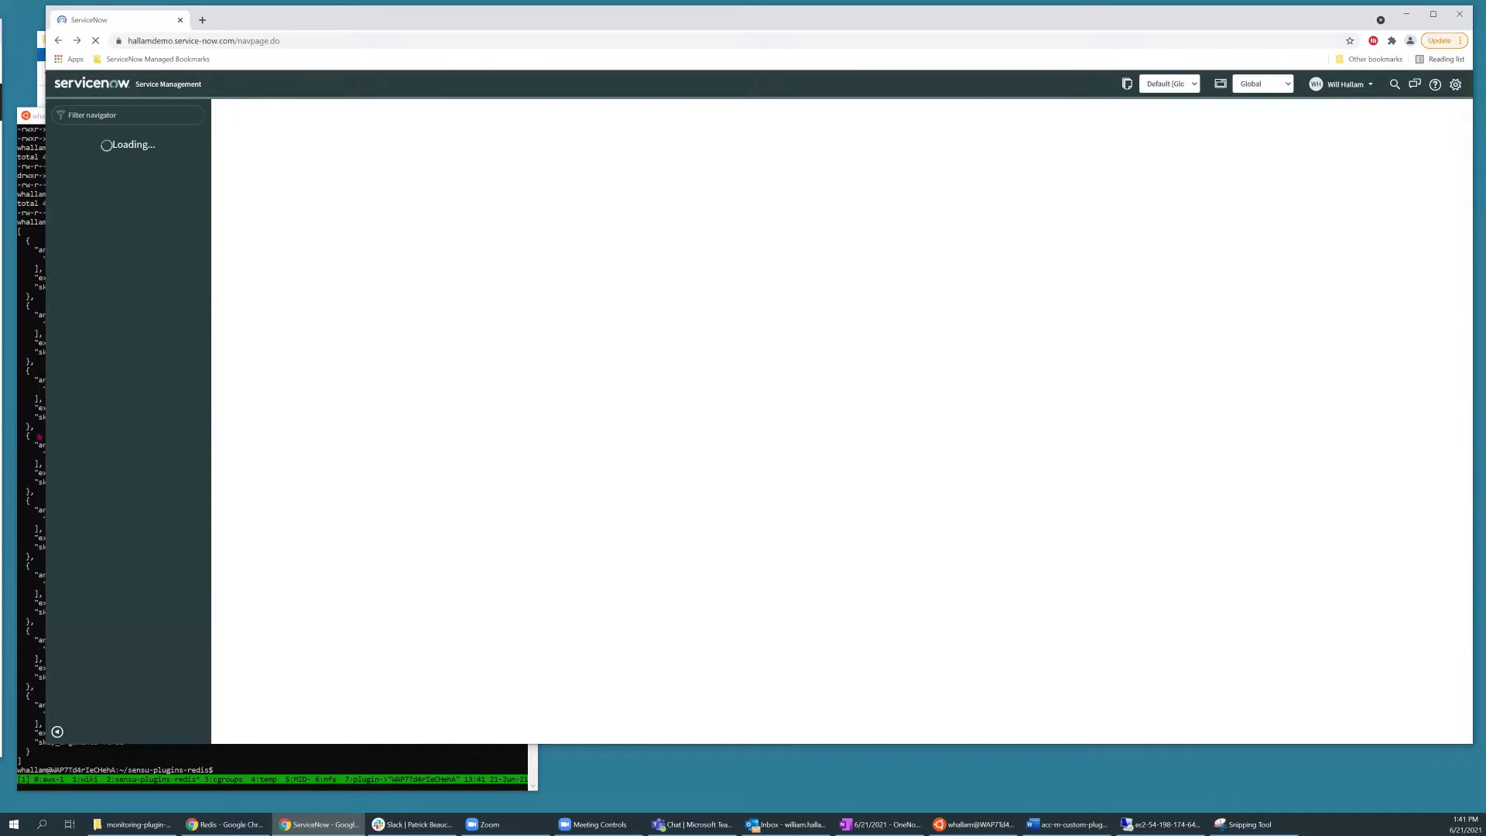
{"action": "left_click", "coordinate": [49, 443]}
{"action": "left_click", "coordinate": [206, 472]}
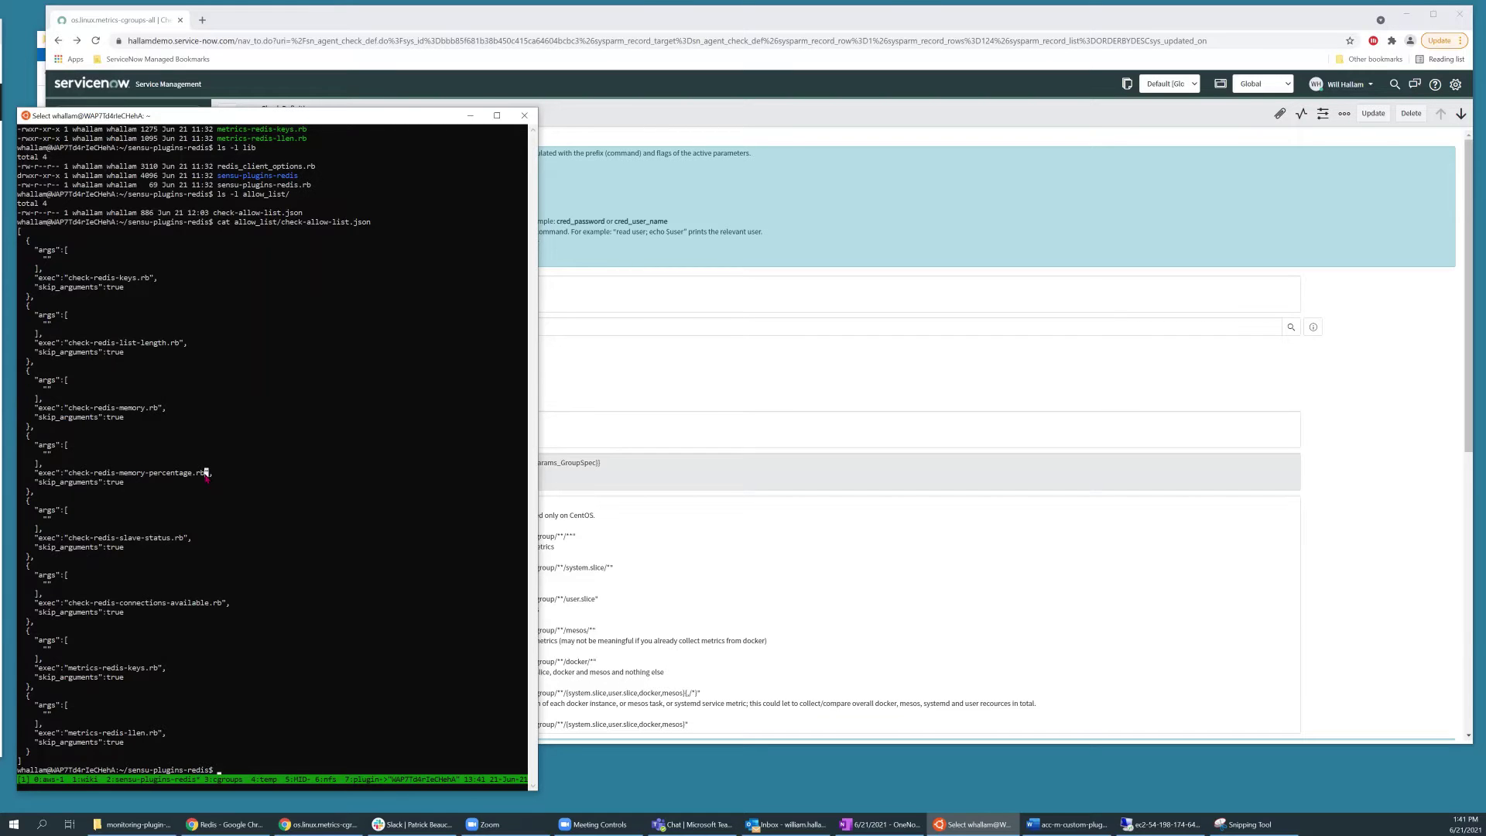
Run tar -C . -czvf monitoring-plugin-redis.tar.gz bin lib allow_list to build the archive.
{"action": "type", "text": "ls -l"}
{"action": "key", "text": "Return"}
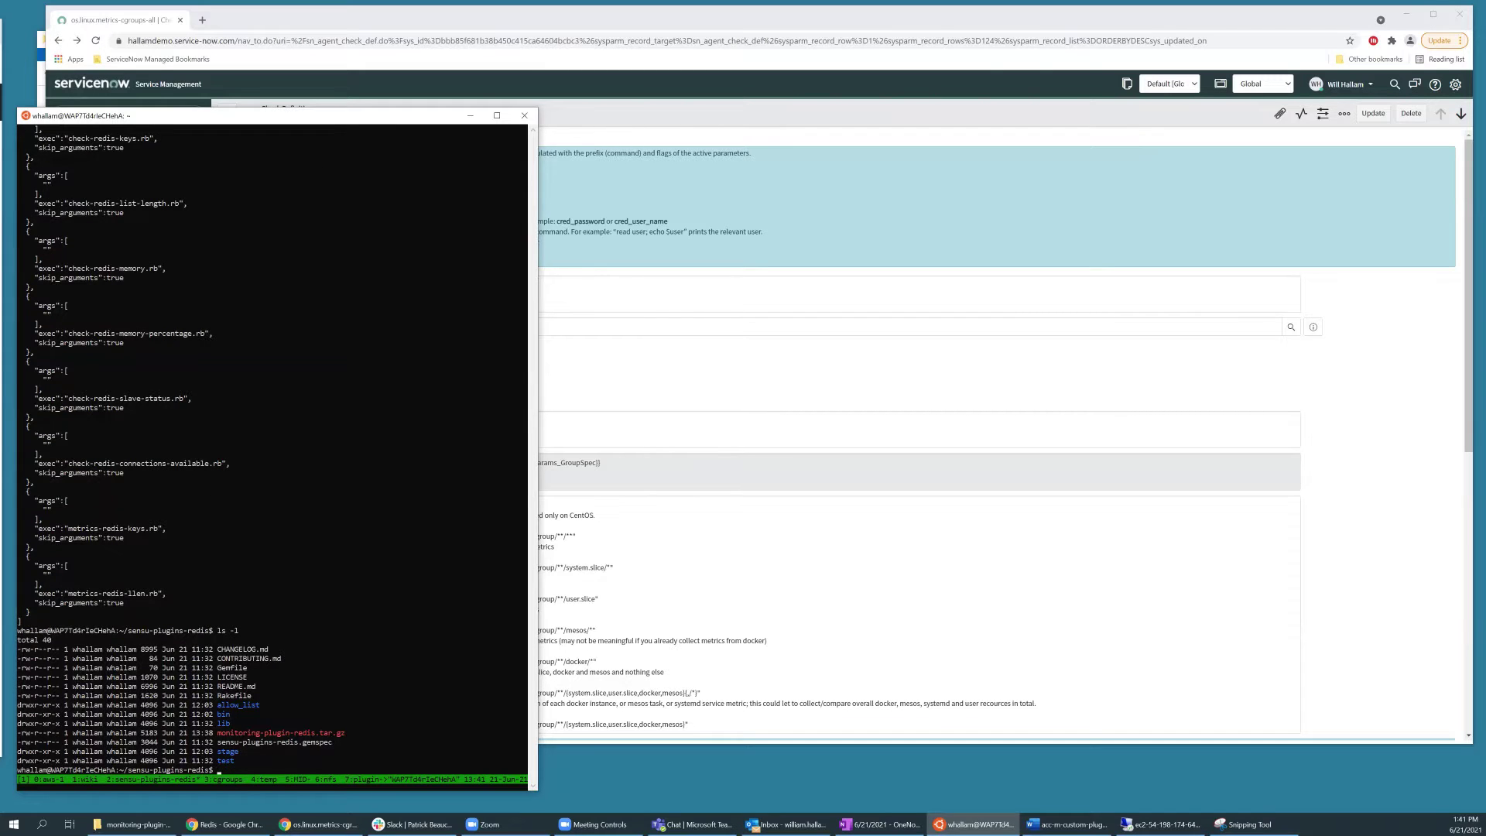
{"action": "key", "text": "alt+Tab"}
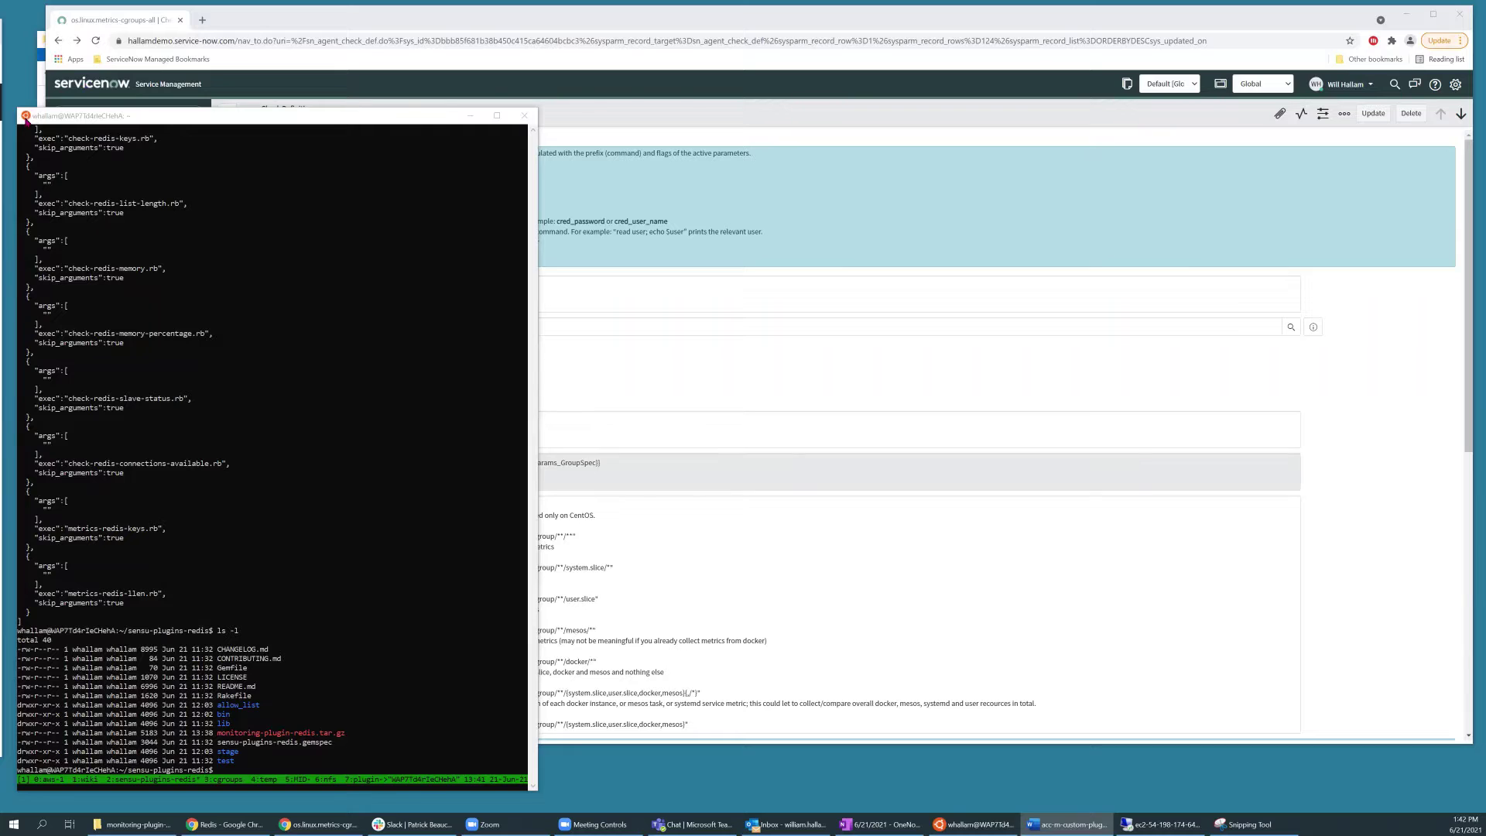
{"action": "left_click", "coordinate": [25, 117]}
{"action": "mouse_move", "coordinate": [56, 207]}
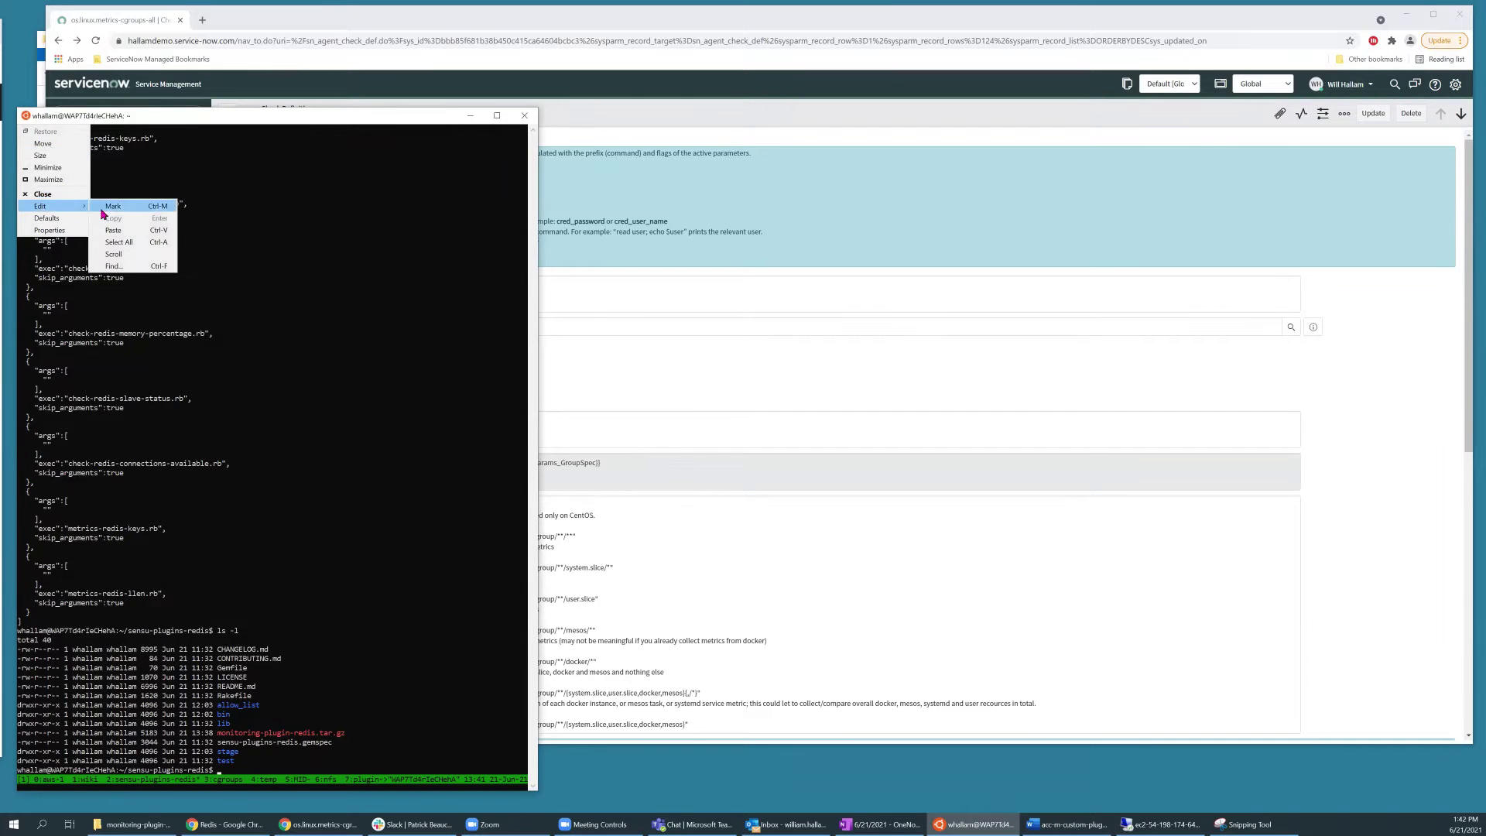
{"action": "left_click", "coordinate": [116, 230]}
{"action": "left_click", "coordinate": [364, 417]}
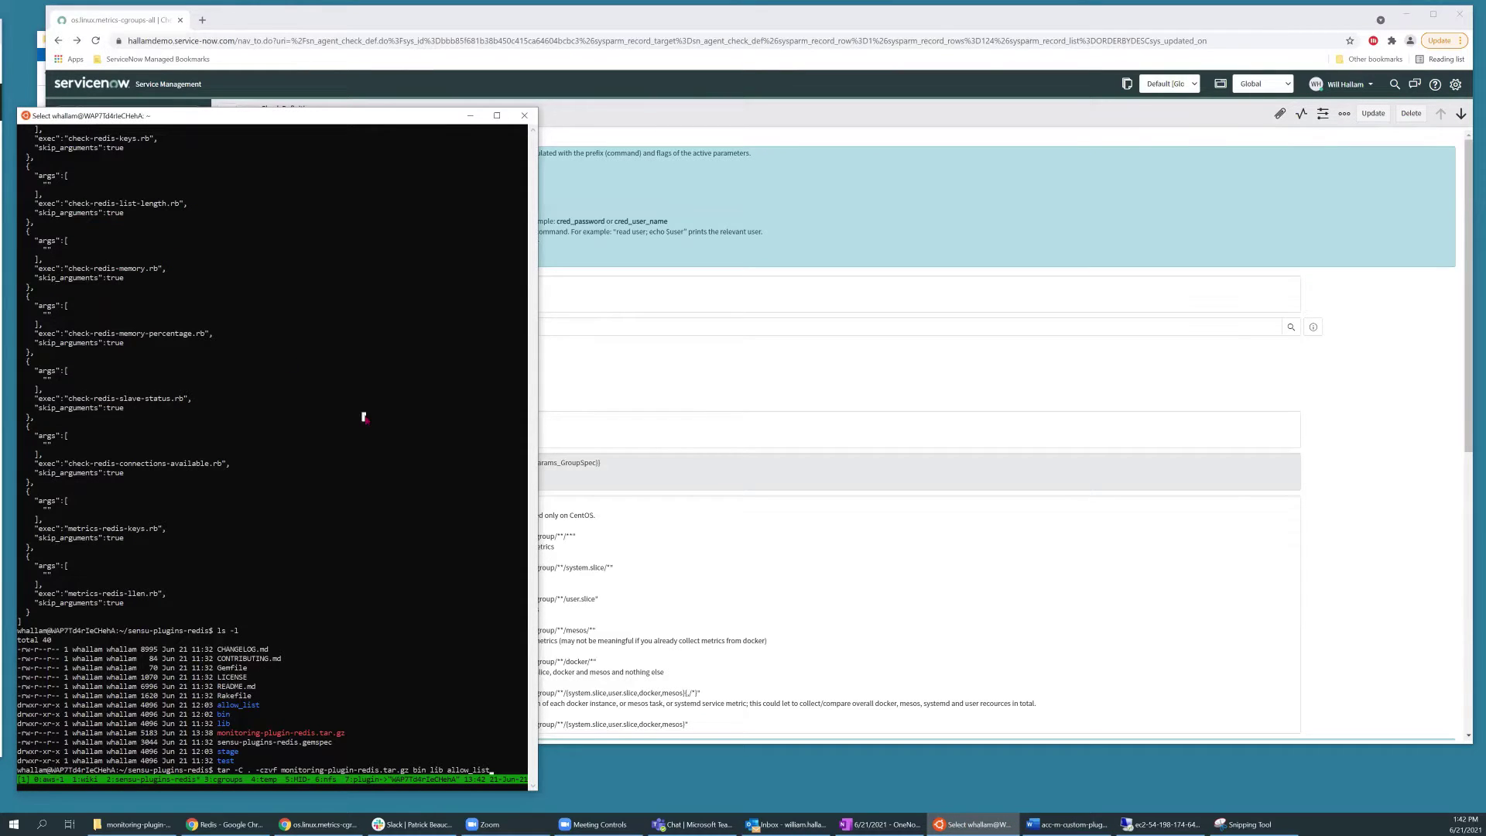
{"action": "key", "text": "Return"}
{"action": "key", "text": "Return"}
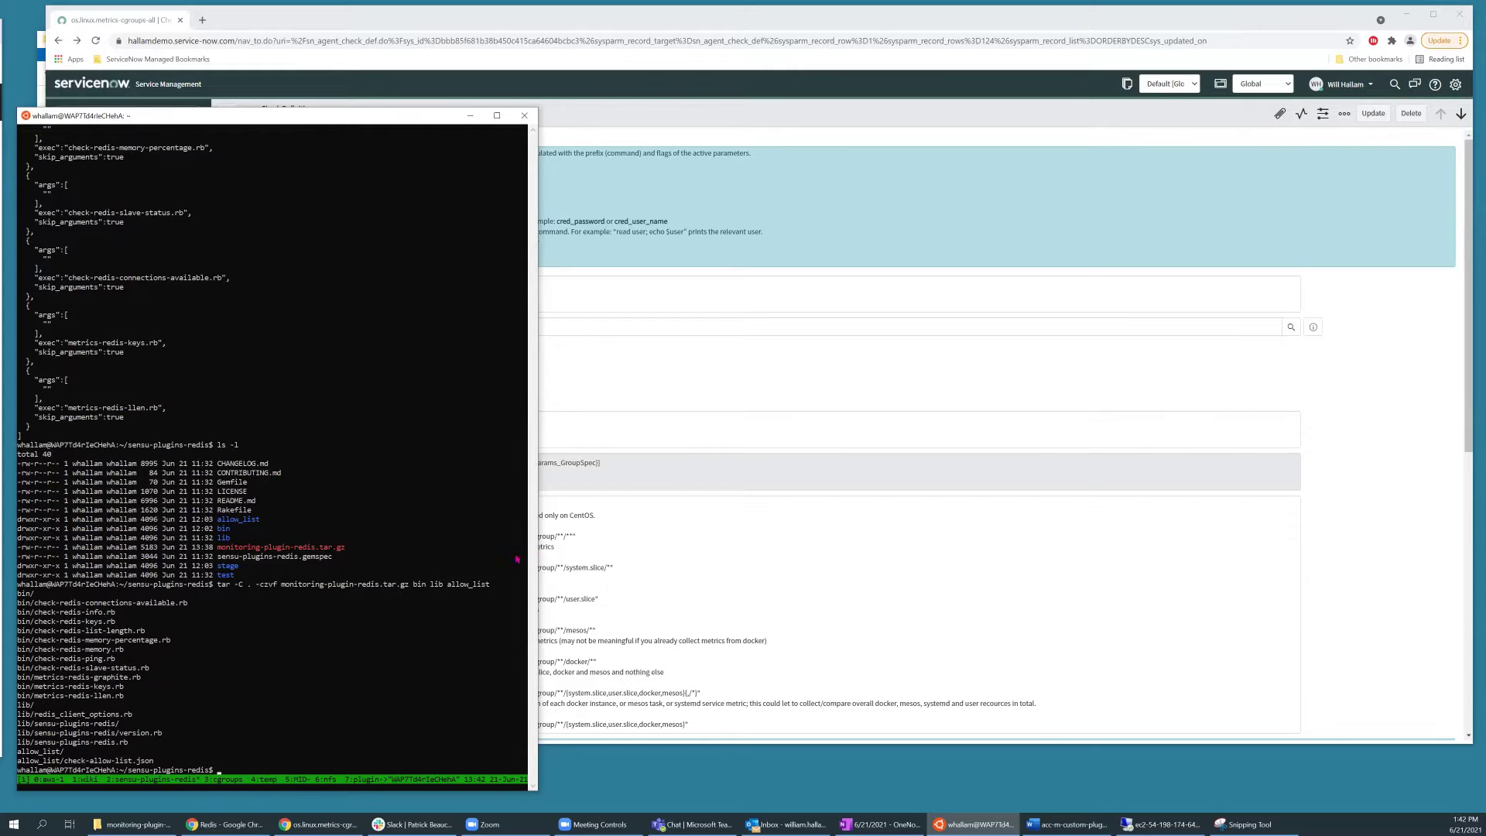
Move monitoring-plugin-redis.tar.gz into the stage folder and change into stage.
{"action": "left_click", "coordinate": [282, 602]}
{"action": "key", "text": "Escape"}
{"action": "type", "text": "mv monitoring-plugin-redis.tar.gz stage/"}
{"action": "key", "text": "Return"}
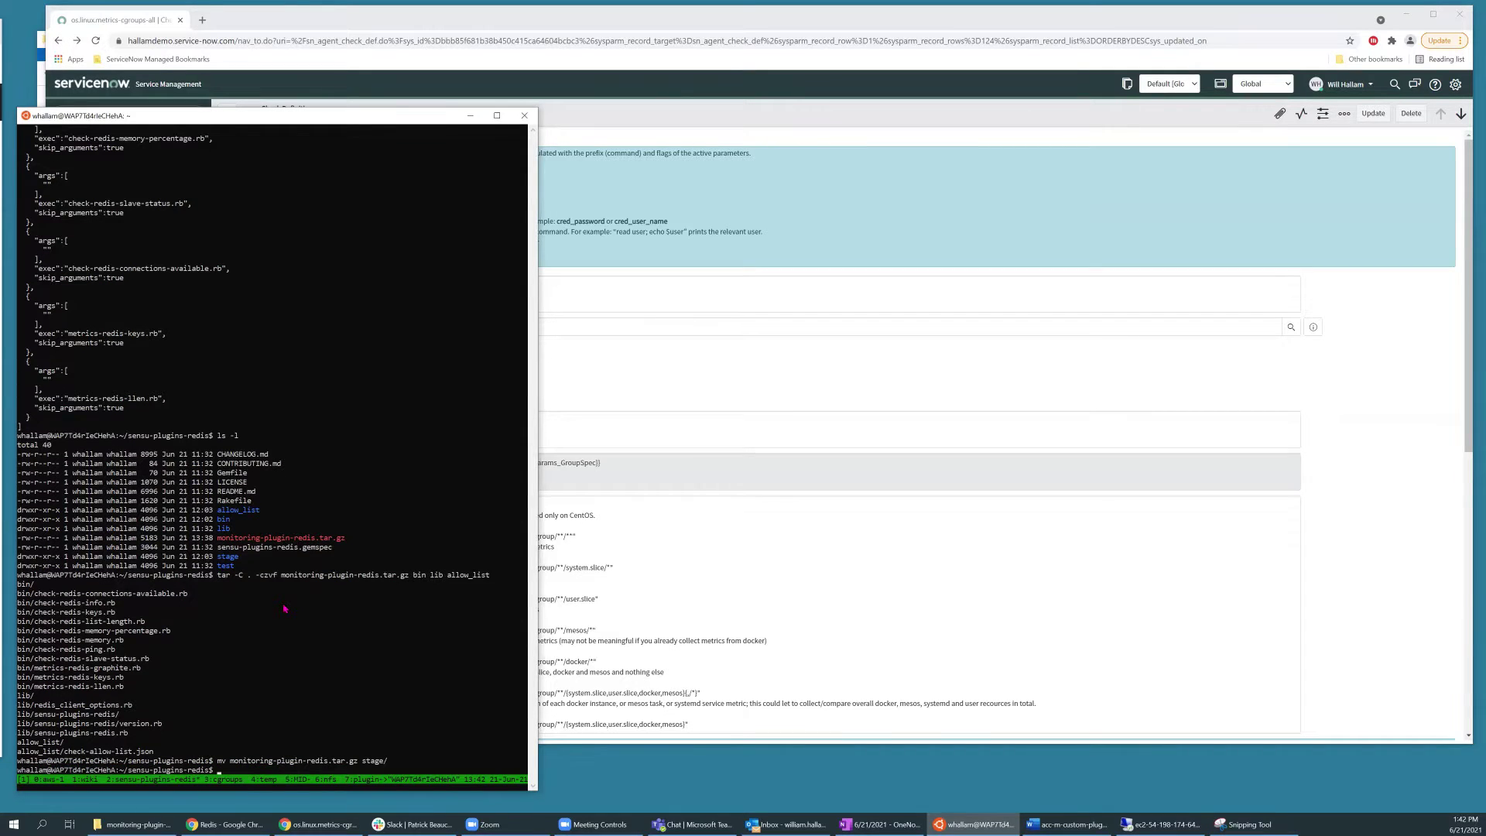
{"action": "type", "text": "cd stage"}
{"action": "key", "text": "Return"}
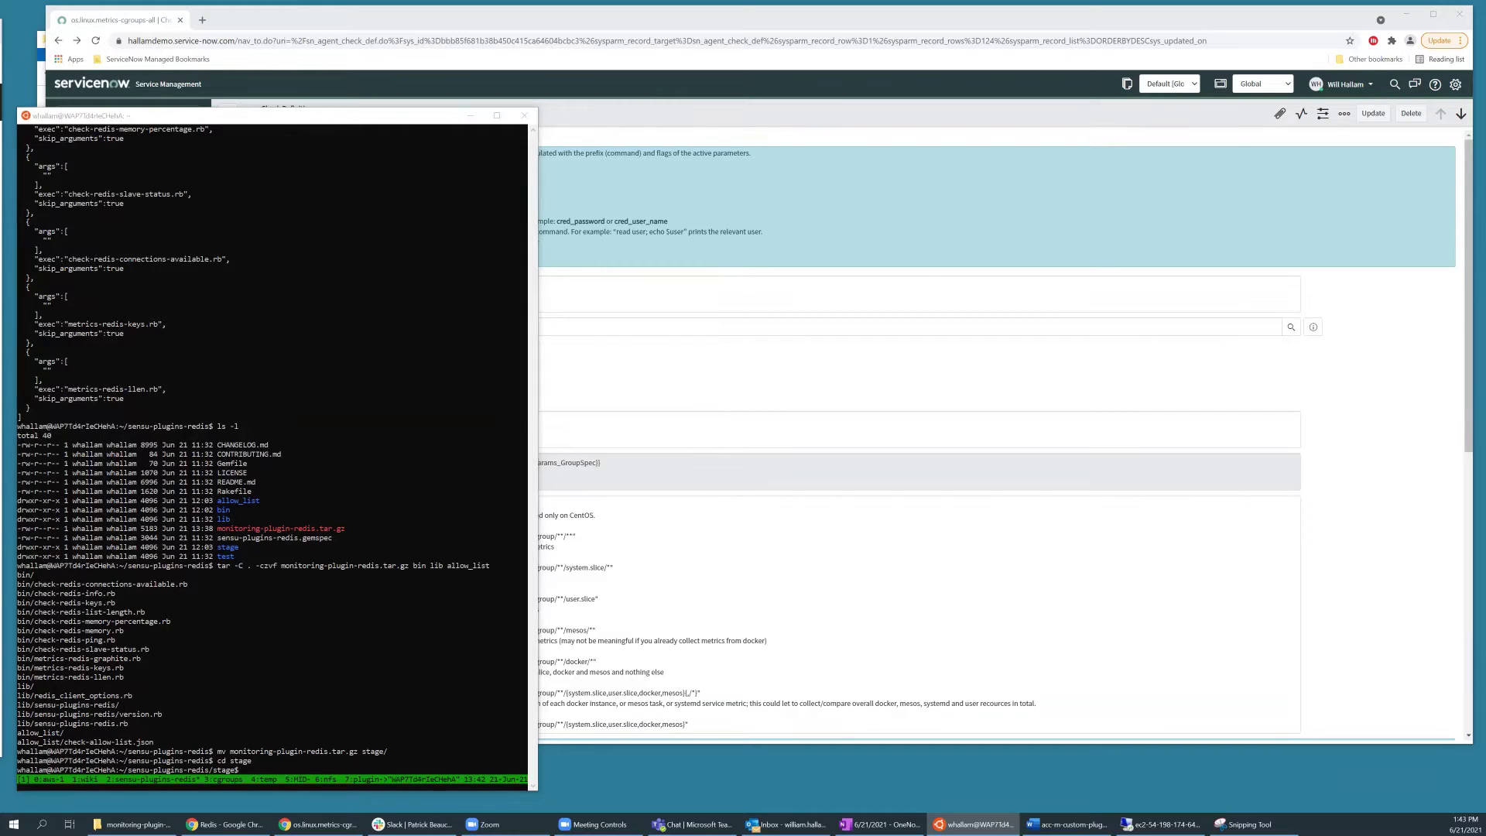
Sign the tarball with openssl dgst -sha256, producing sign.txt.sha256.
{"action": "left_click", "coordinate": [1068, 824]}
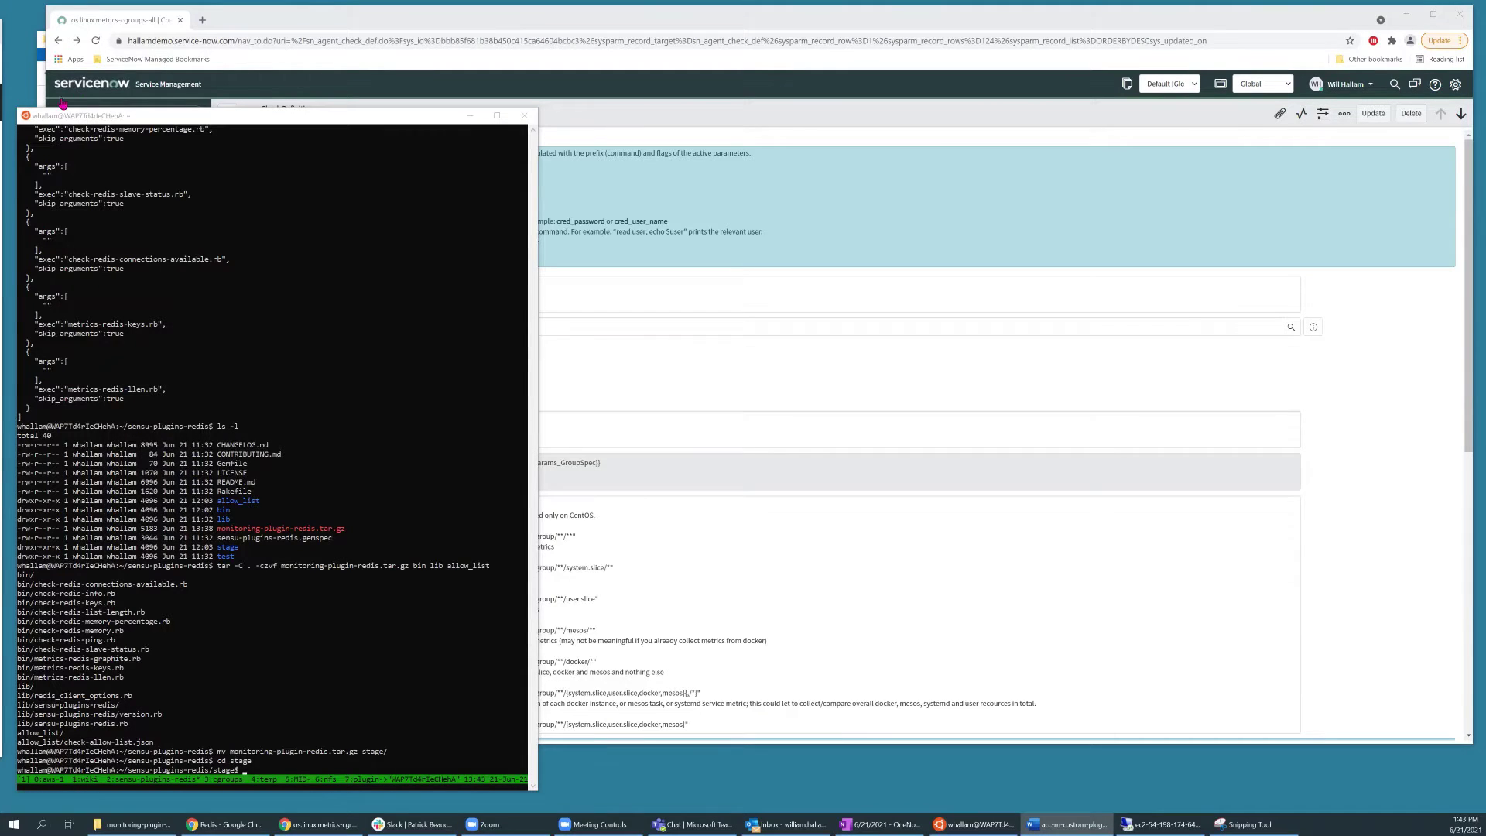
{"action": "left_click", "coordinate": [25, 116]}
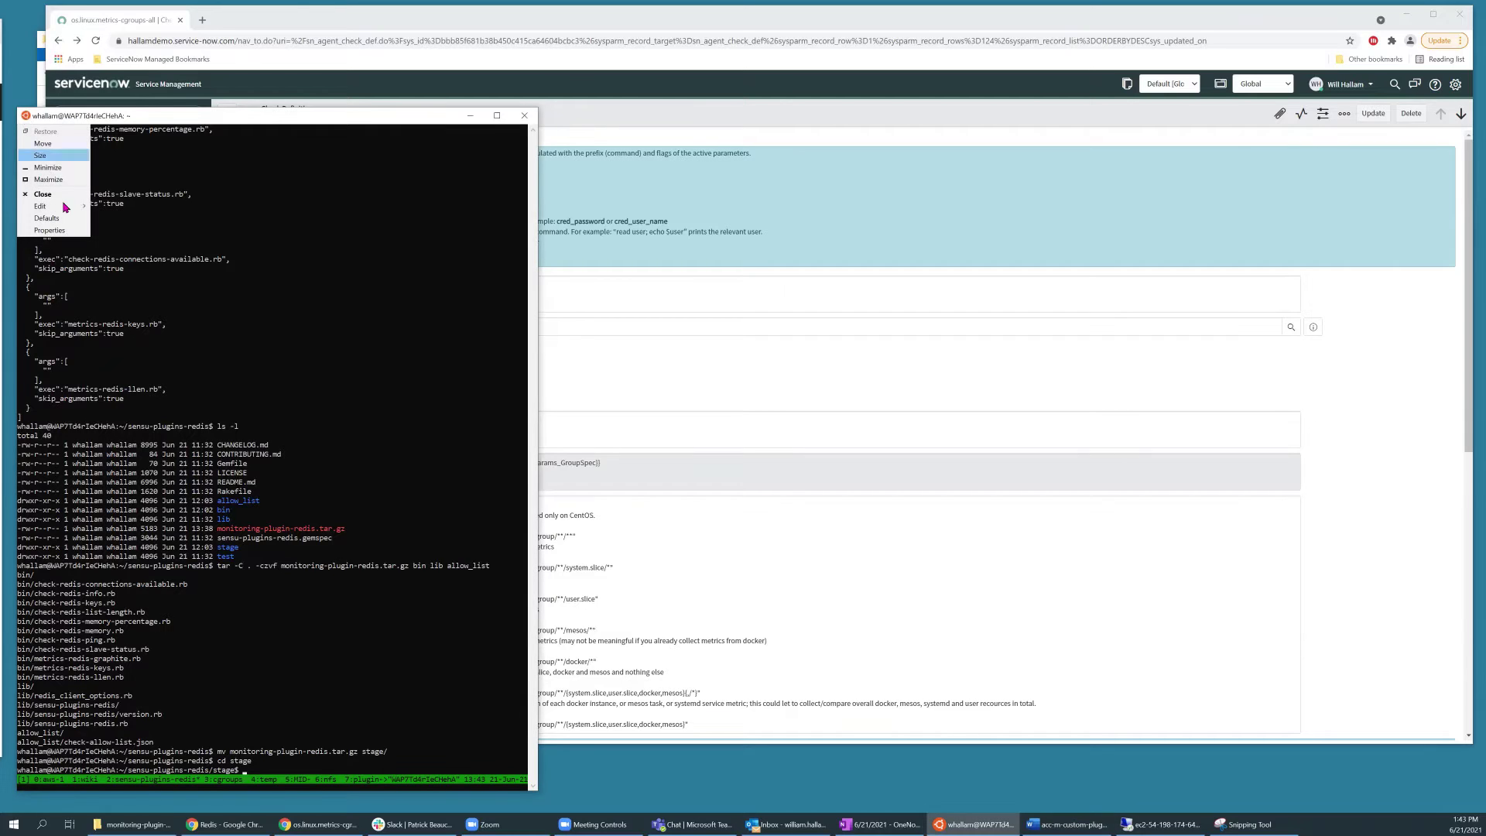
{"action": "mouse_move", "coordinate": [67, 206]}
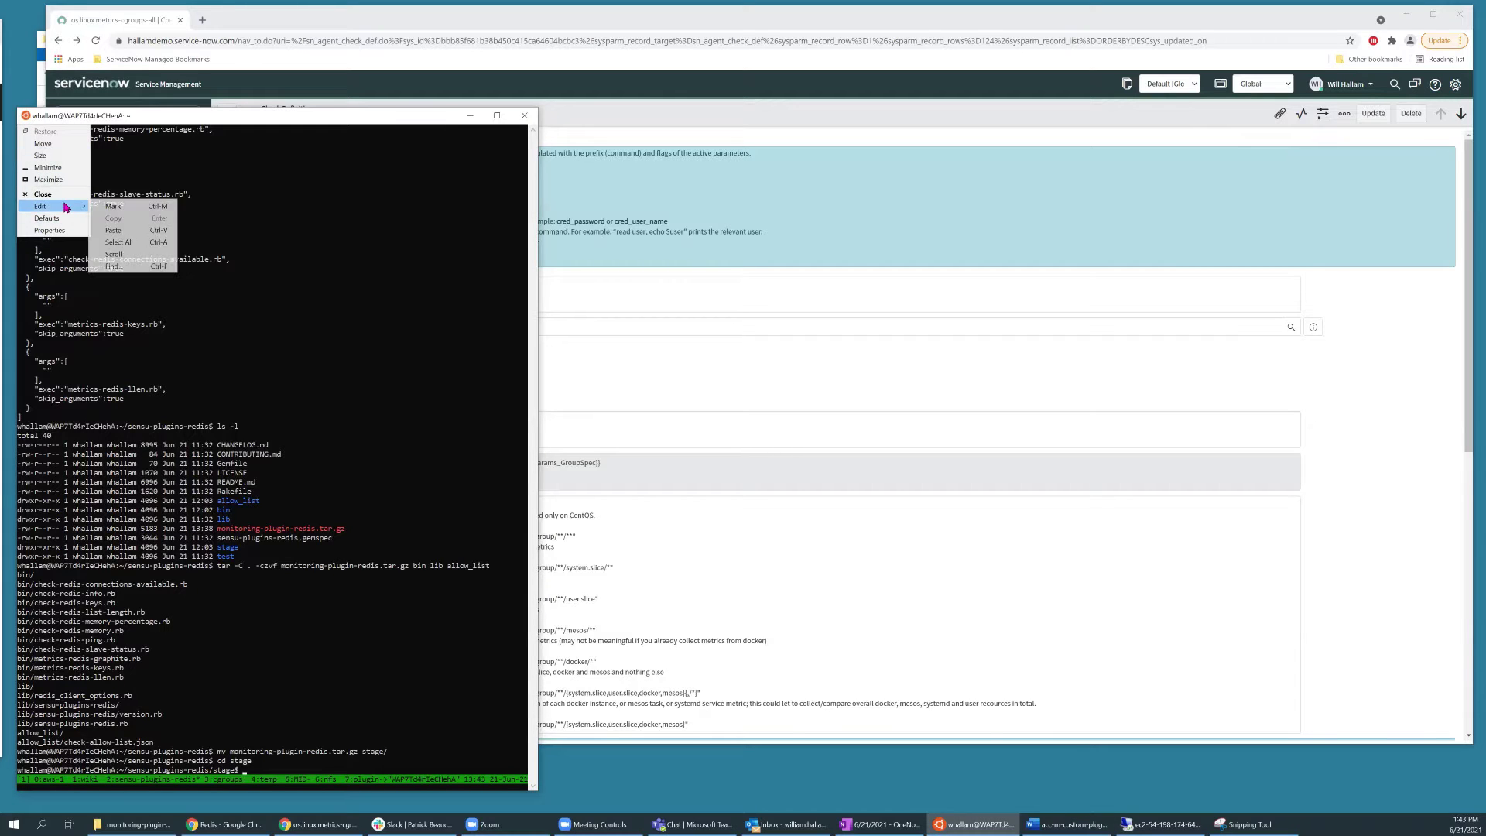
{"action": "left_click", "coordinate": [115, 230]}
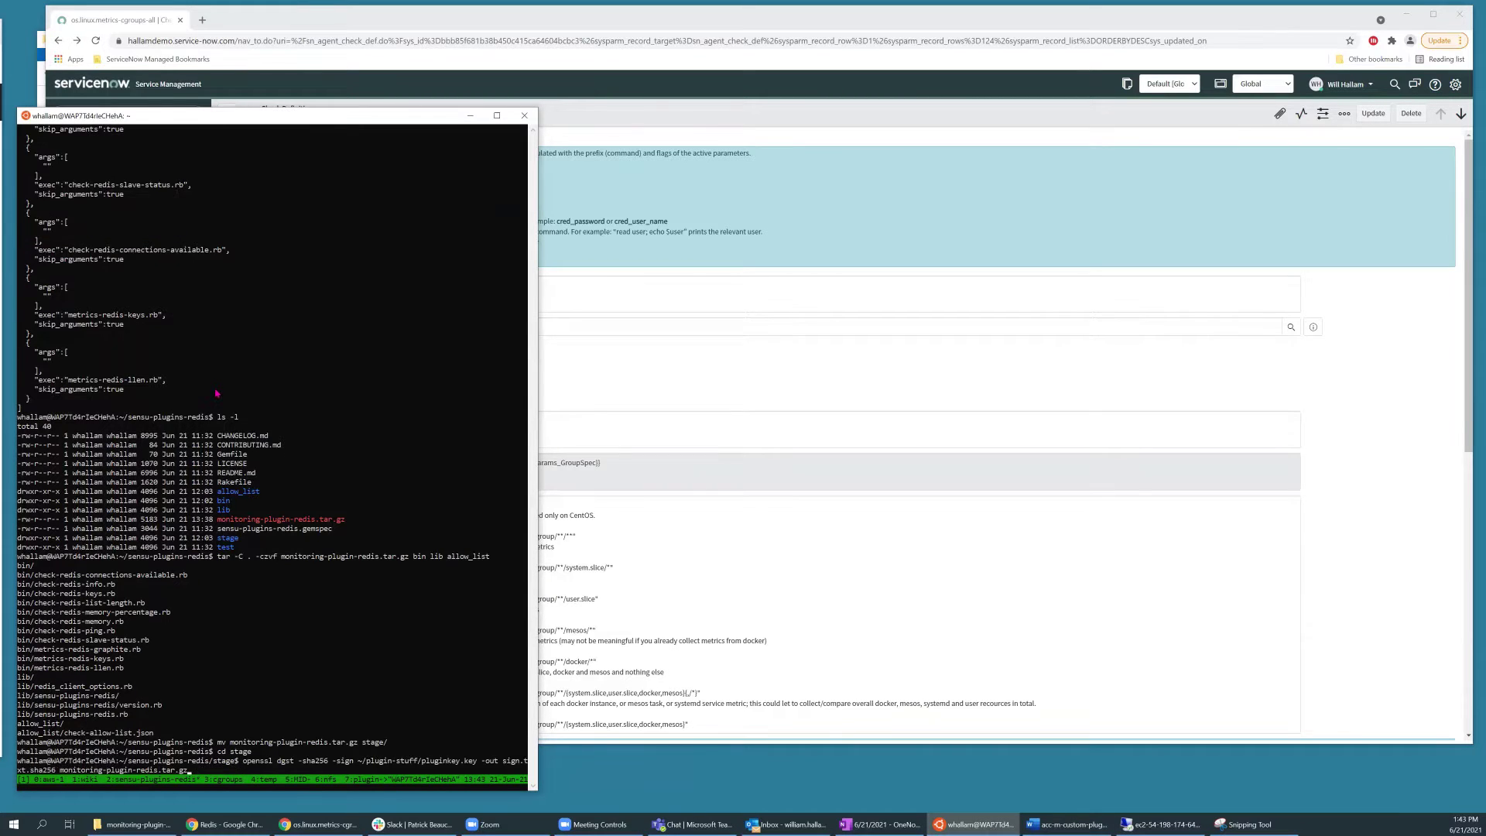
{"action": "key", "text": "Return"}
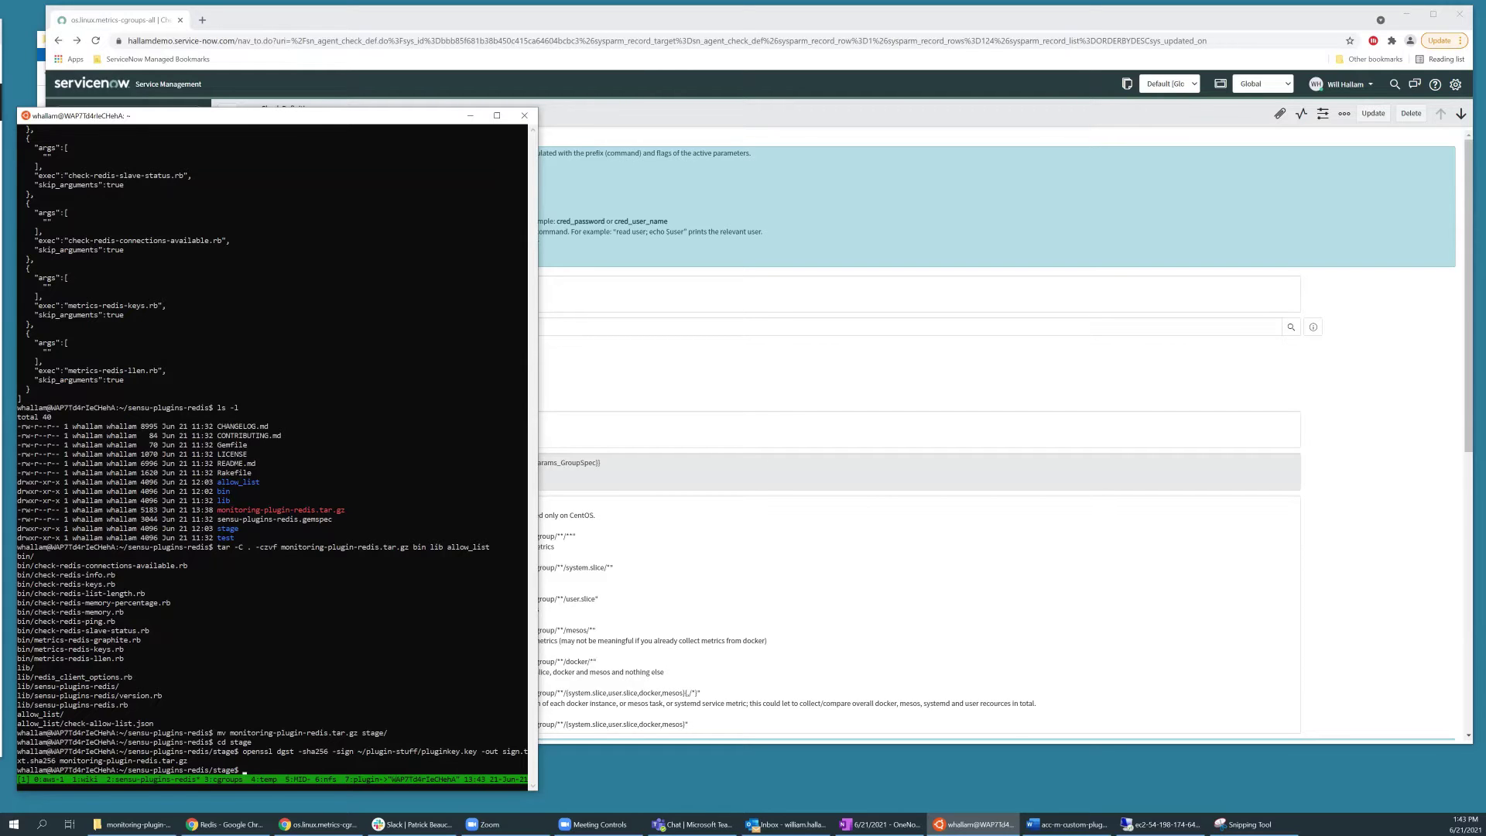
{"action": "left_click", "coordinate": [1068, 824]}
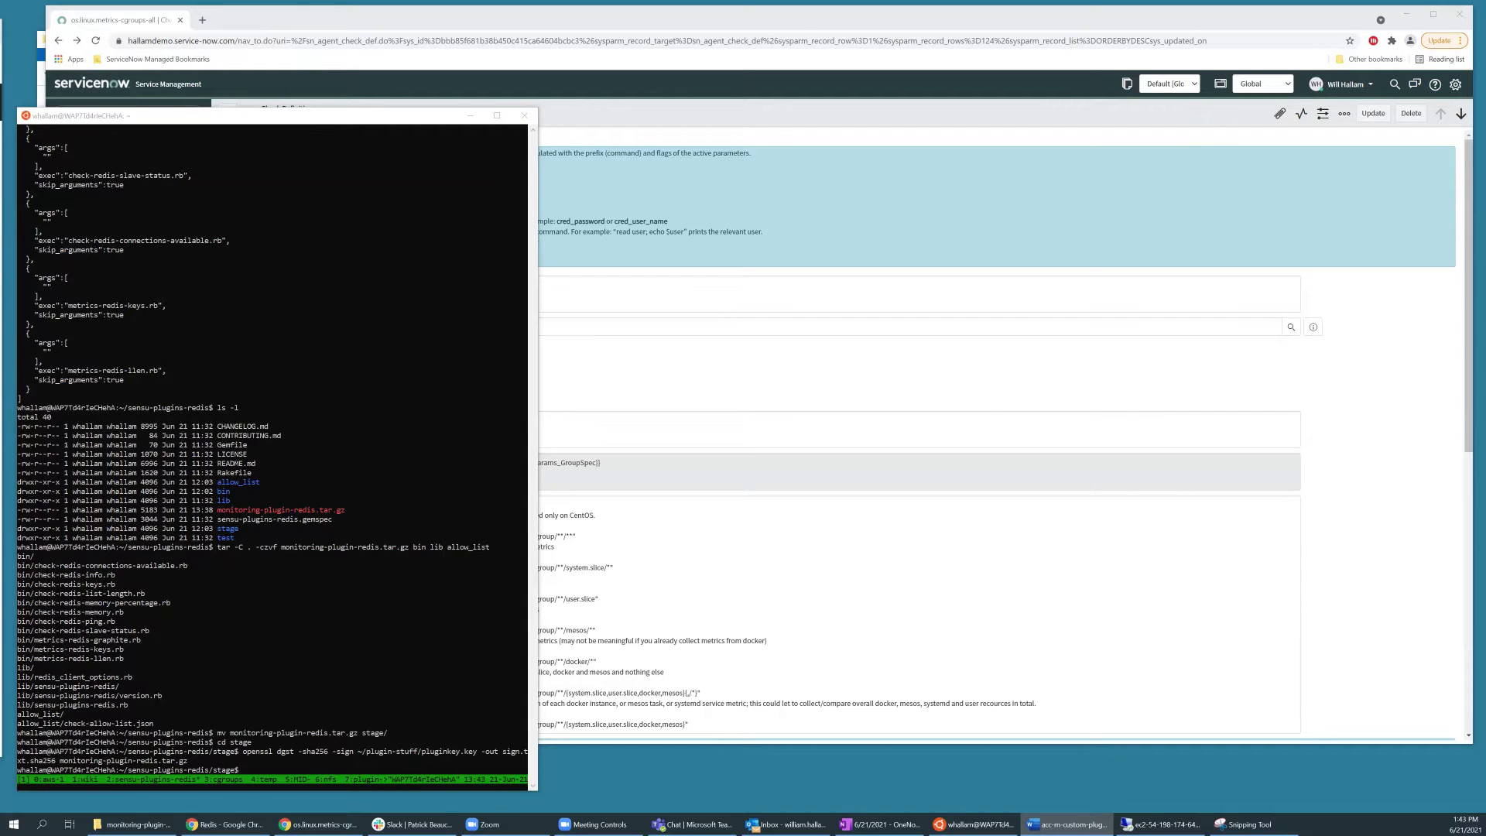
Base64-encode the signature into sign.txt.sha256_encoded64.sig.
{"action": "left_click", "coordinate": [26, 115]}
{"action": "mouse_move", "coordinate": [46, 206]}
{"action": "left_click", "coordinate": [124, 231]}
{"action": "left_click", "coordinate": [304, 483]}
{"action": "key", "text": "Escape"}
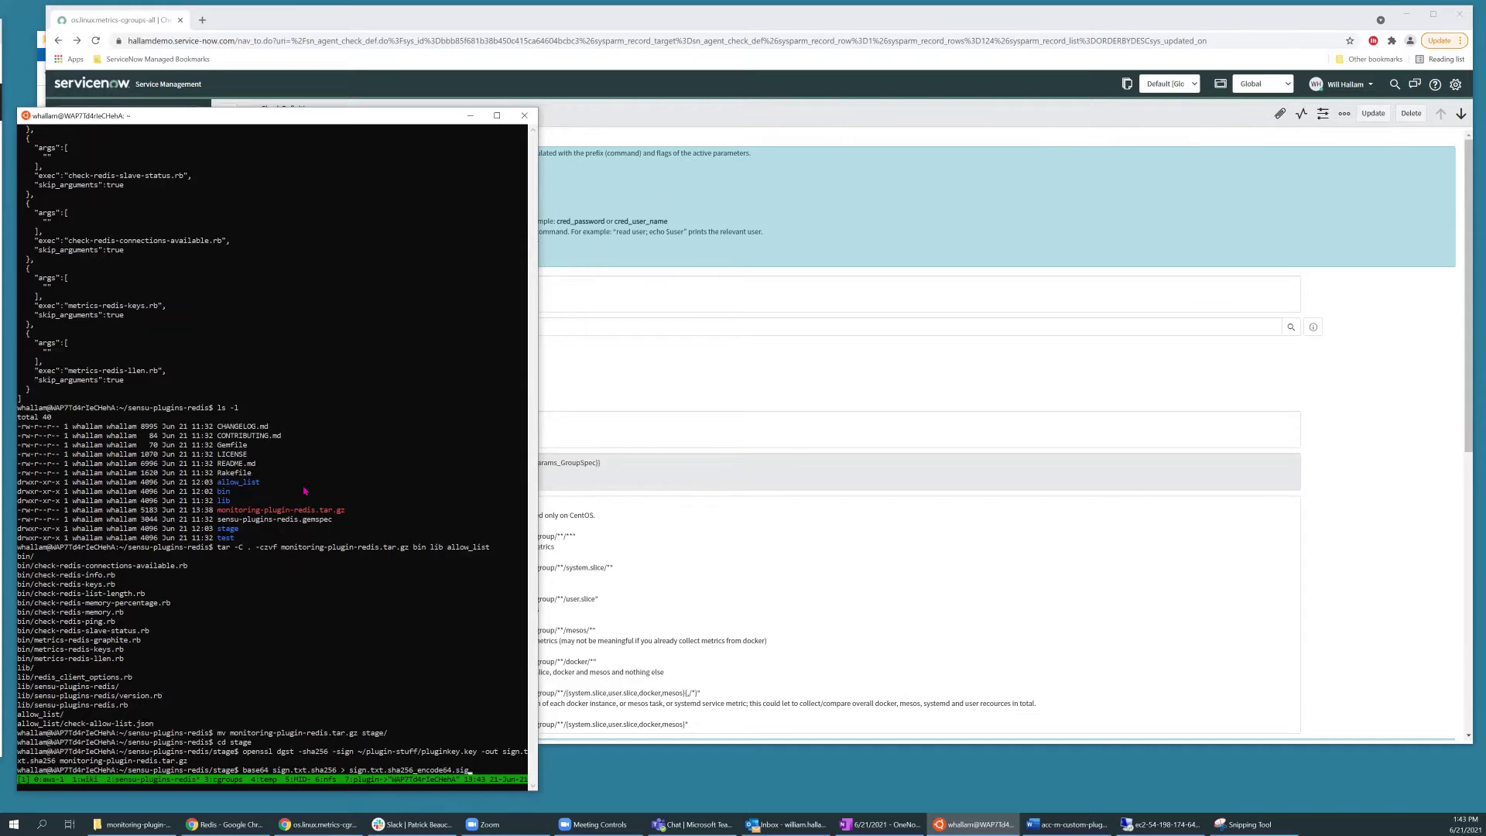
{"action": "key", "text": "Return"}
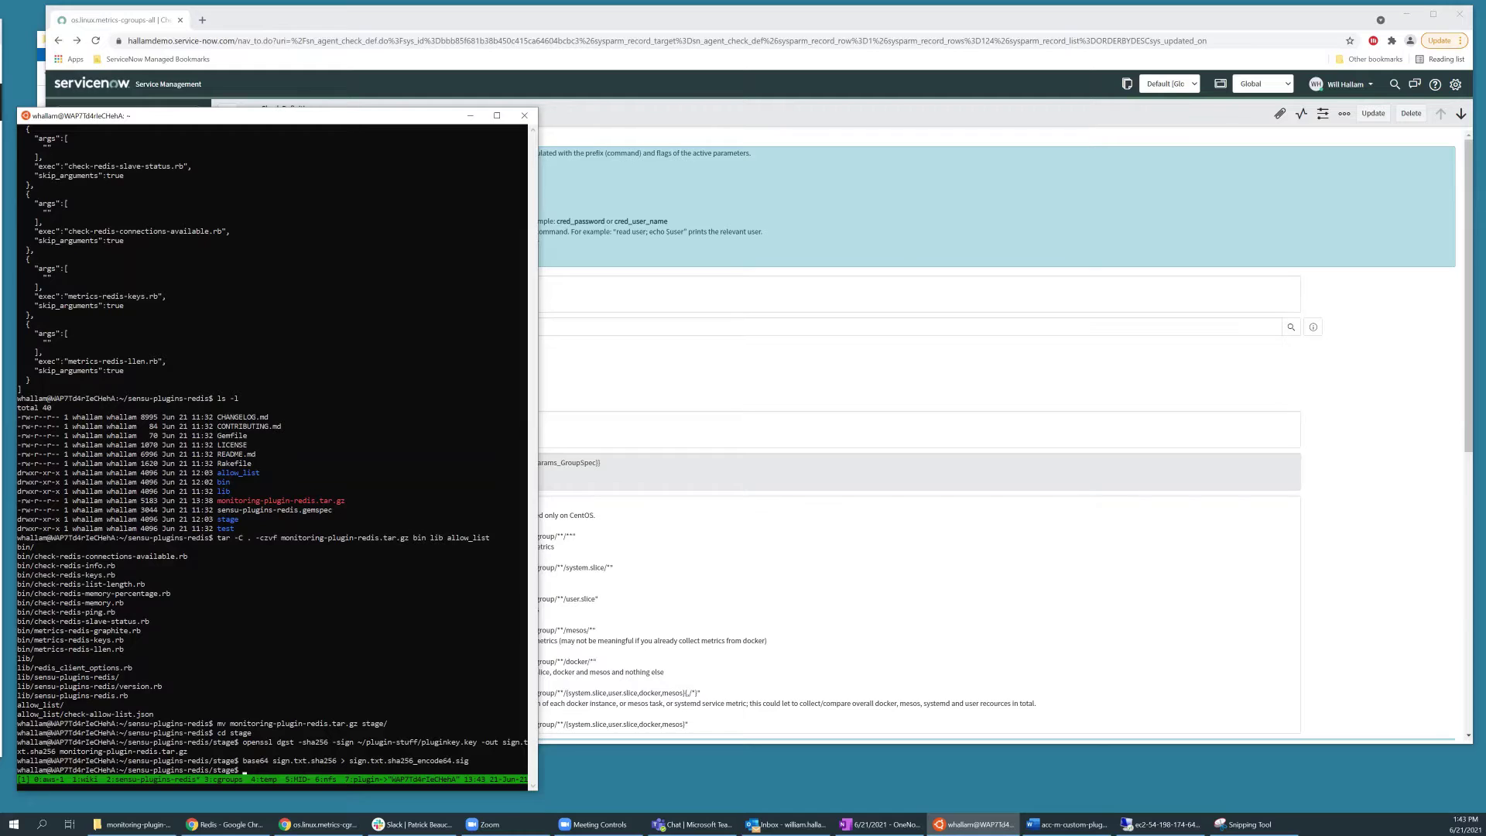
Bundle the signature and tarball into ../monitoring-plugin-redis.tar.gz with tar -czvf.
{"action": "key", "text": "alt+Tab"}
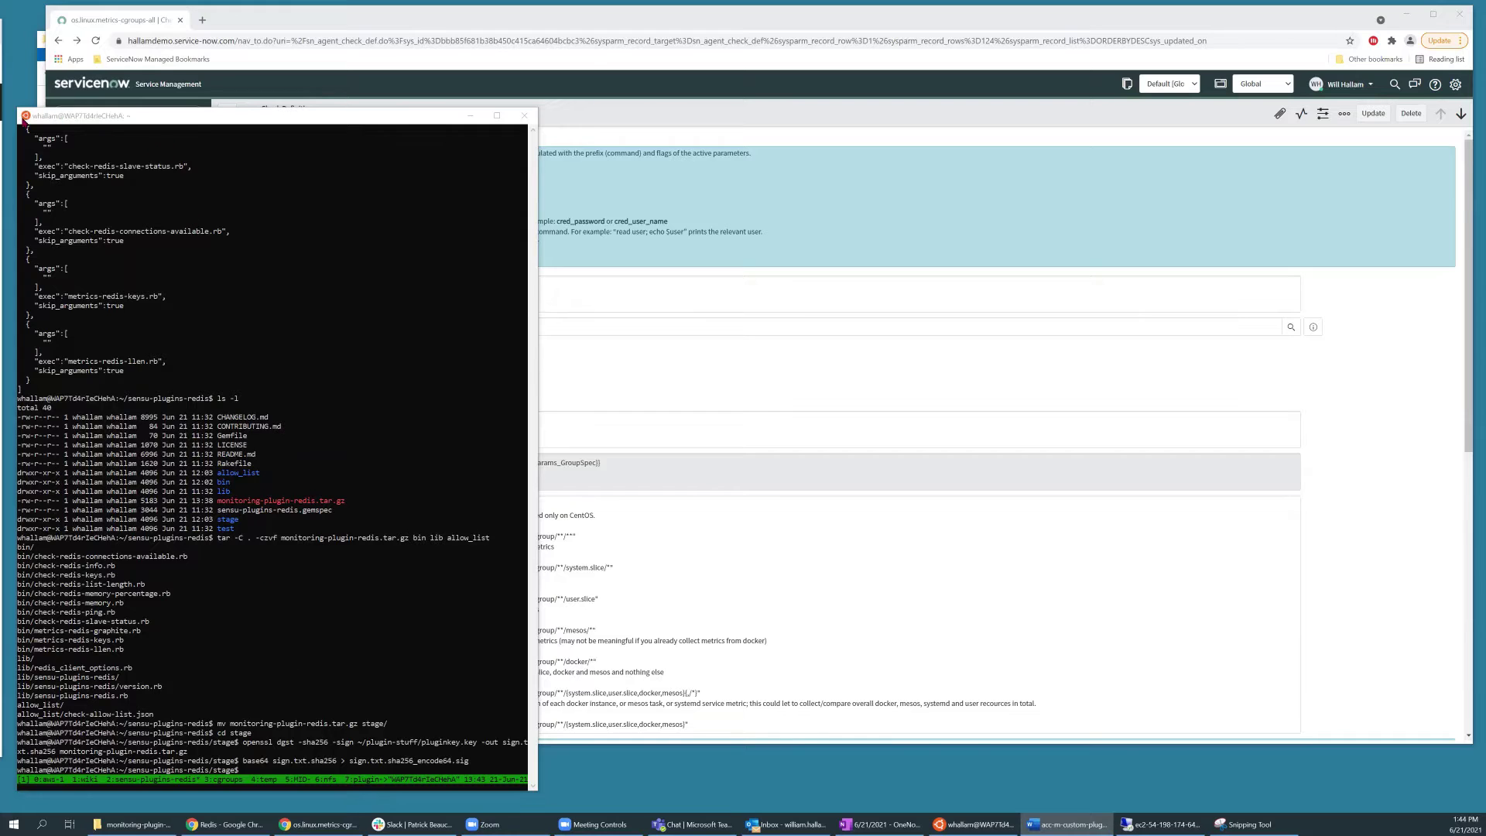
{"action": "left_click", "coordinate": [26, 116]}
{"action": "mouse_move", "coordinate": [47, 206]}
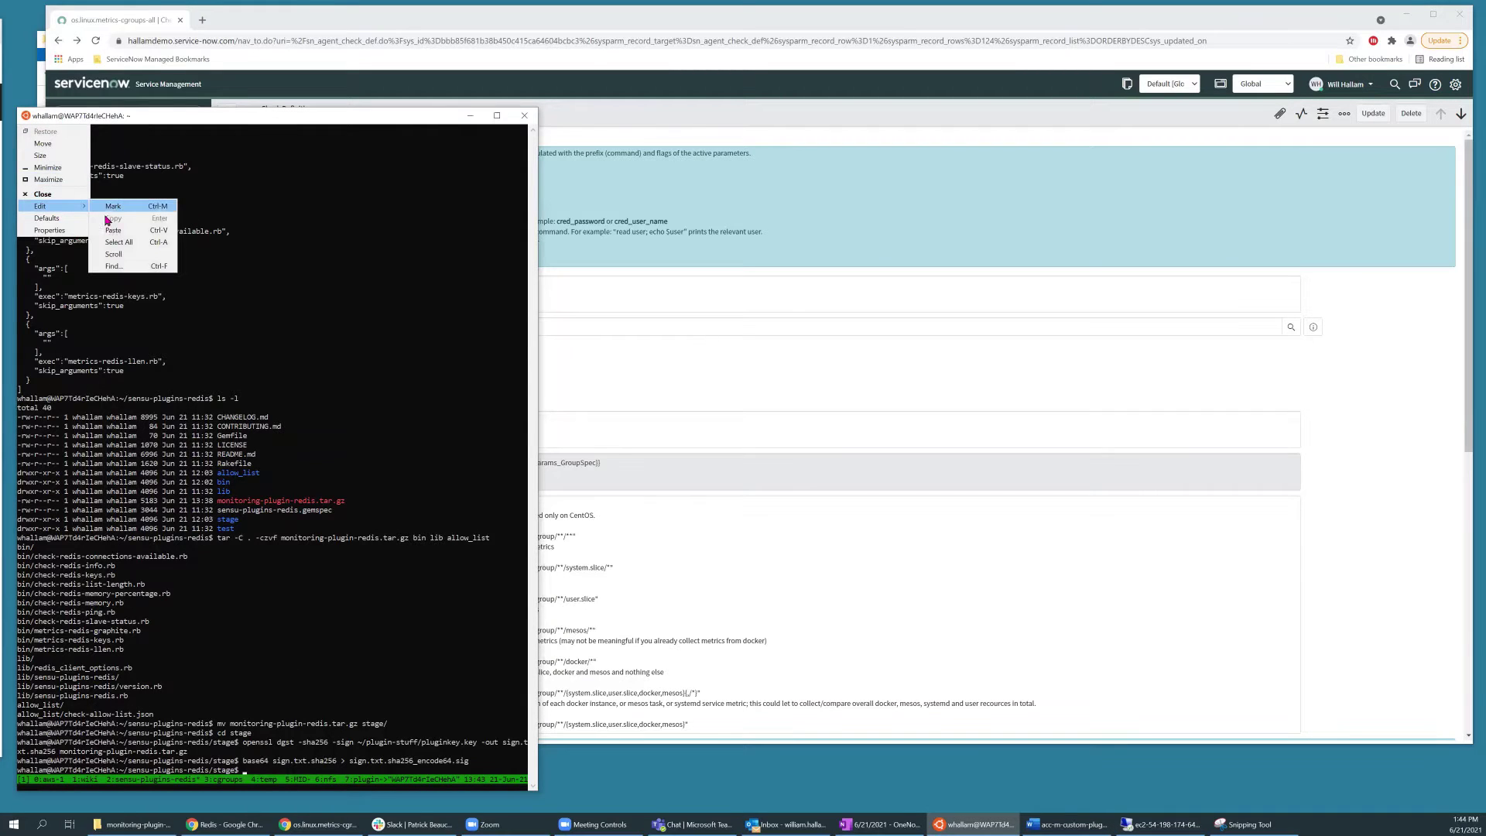
{"action": "key", "text": "Return"}
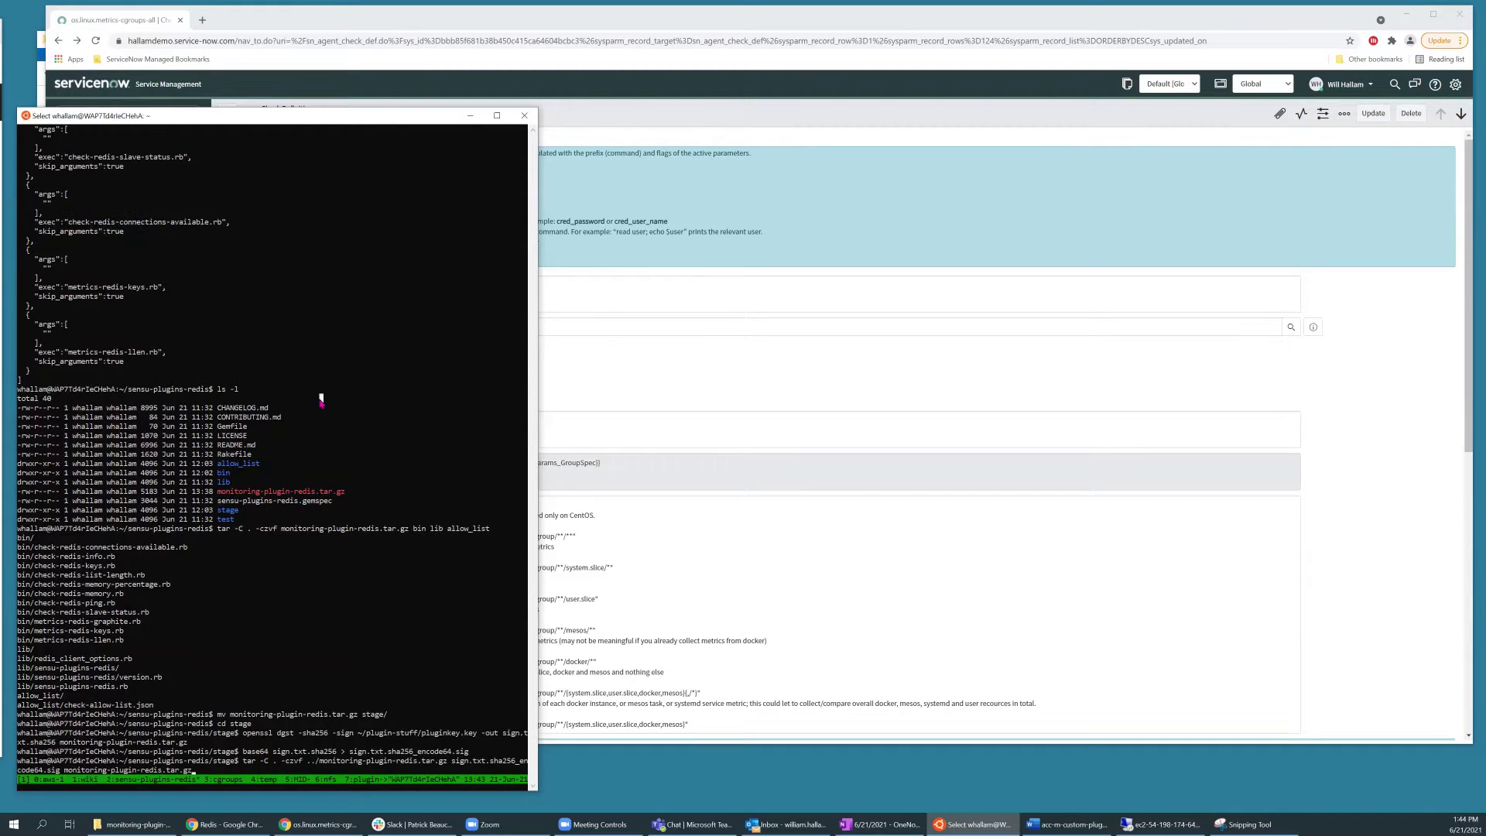
{"action": "left_click", "coordinate": [321, 403]}
{"action": "key", "text": "Return"}
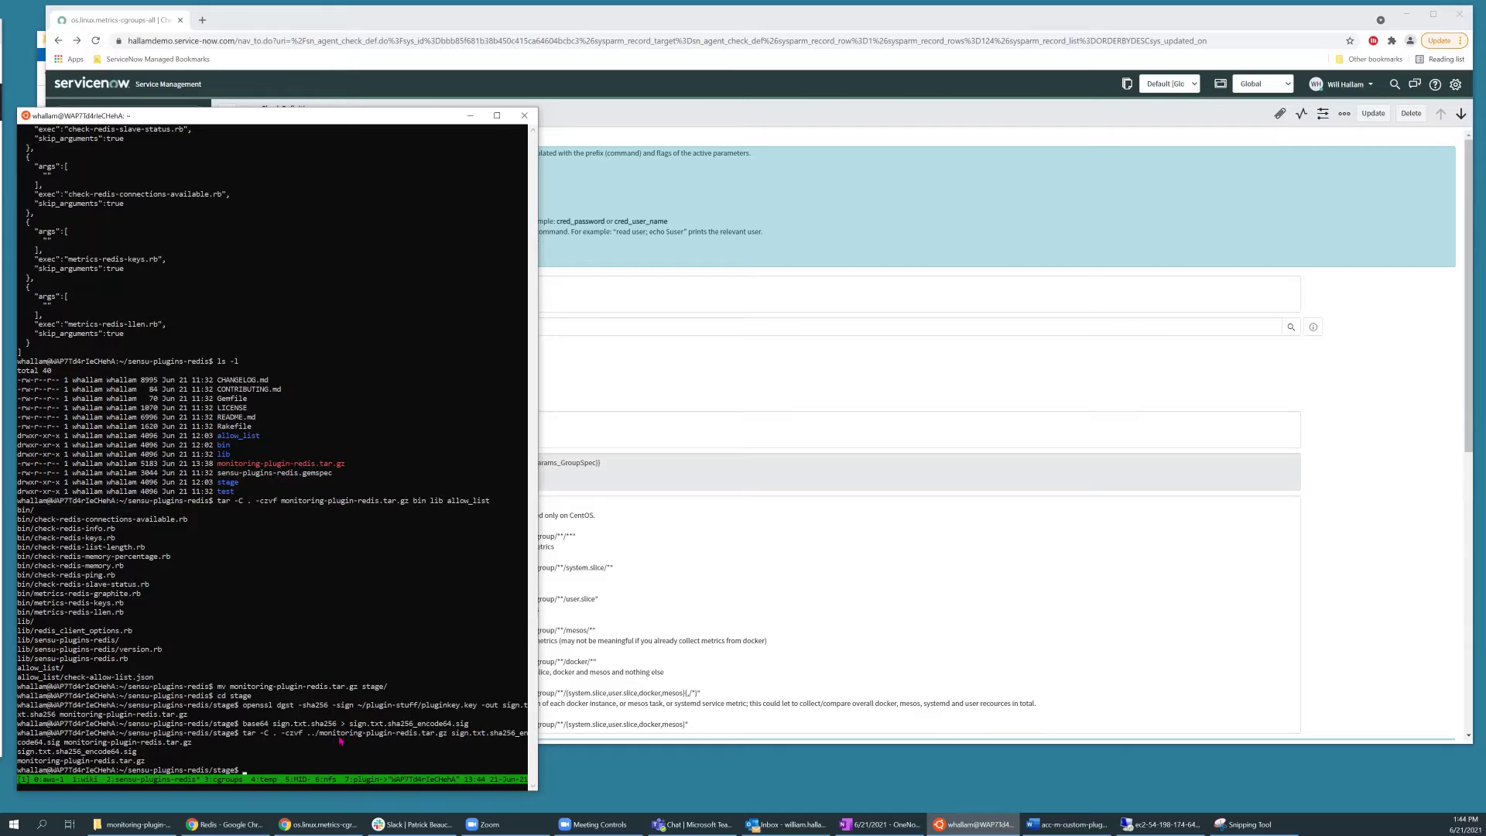
{"action": "left_click_drag", "start_coordinate": [323, 736], "coordinate": [448, 738]}
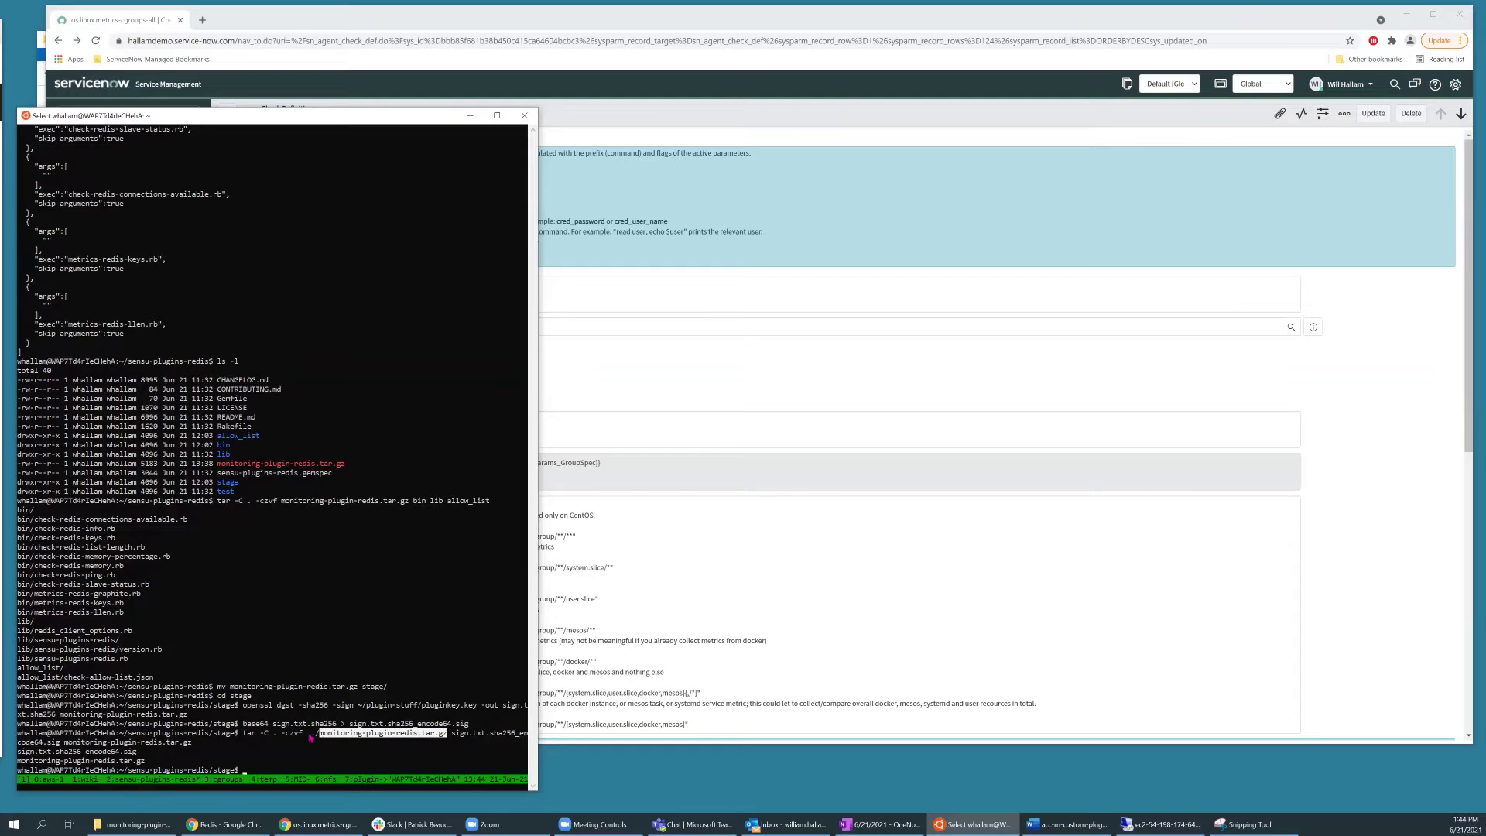
Go up a folder and list monitoring-plugin-redis.tar.gz with tar tvf, showing the .sig and tarball.
{"action": "type", "text": "cd .."}
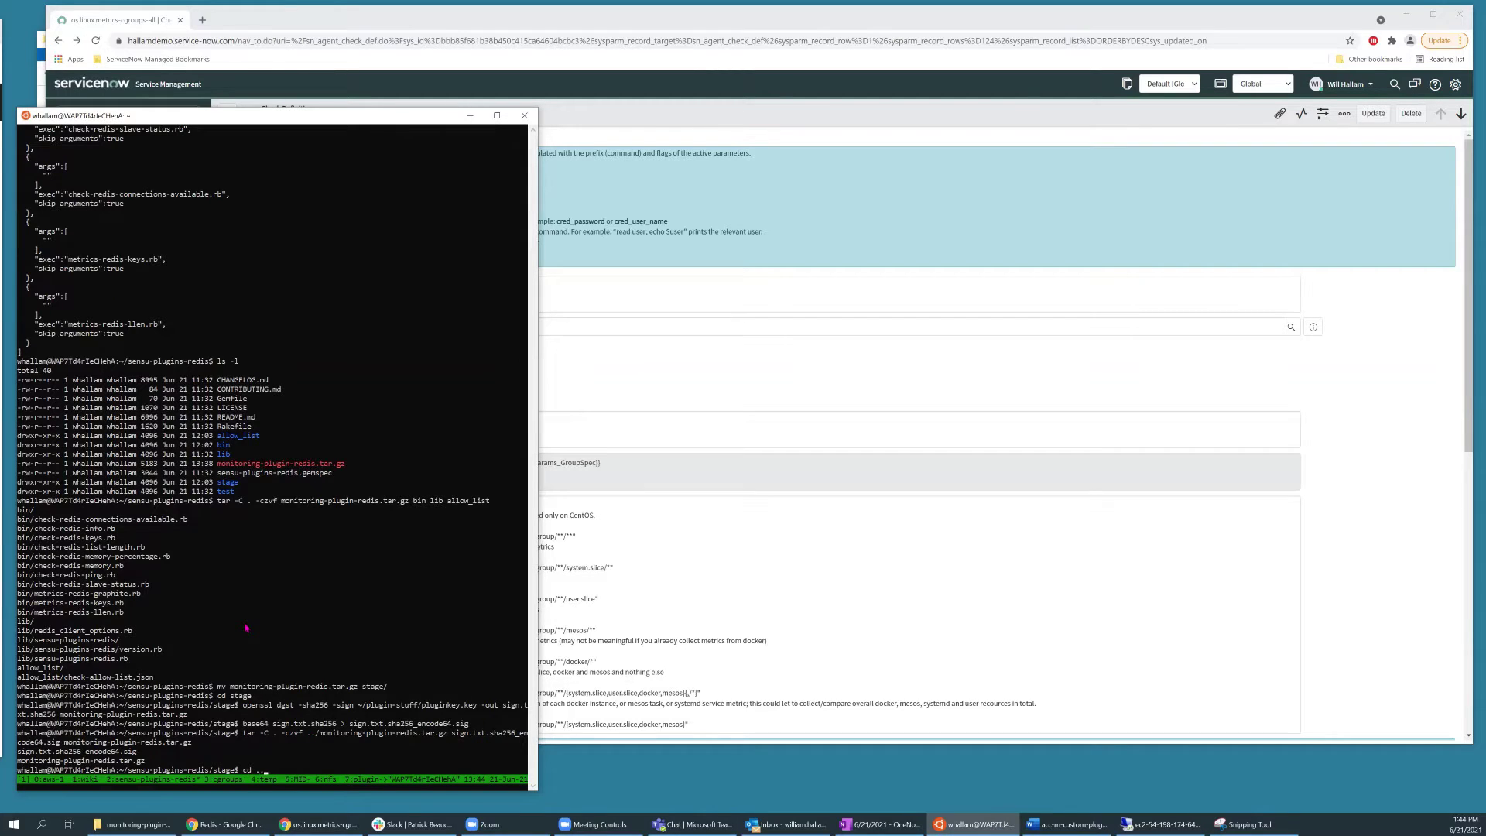
{"action": "key", "text": "Return"}
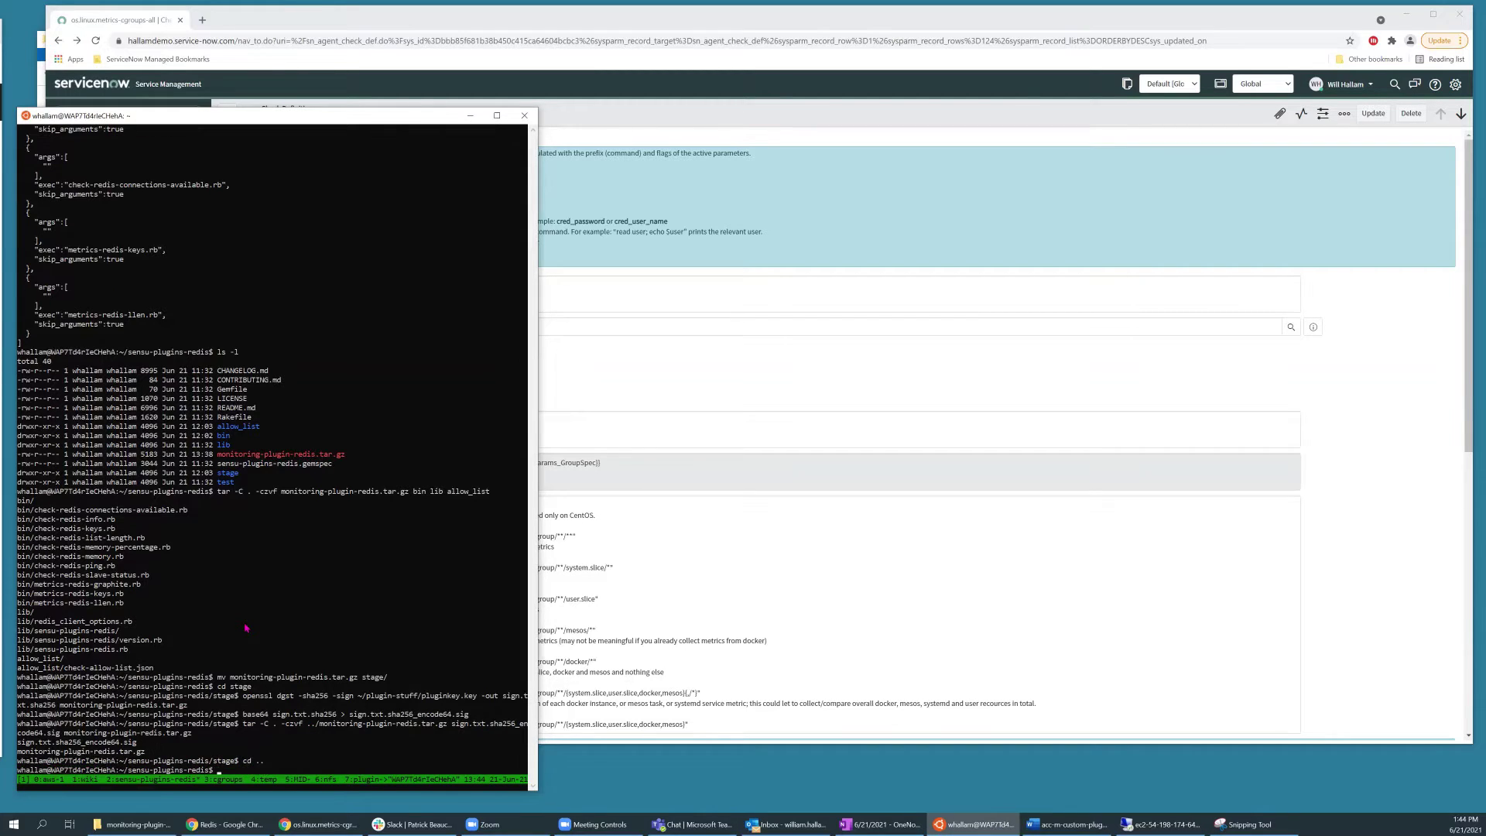
{"action": "type", "text": "tar tvf moni"}
{"action": "key", "text": "Tab"}
{"action": "key", "text": "Return"}
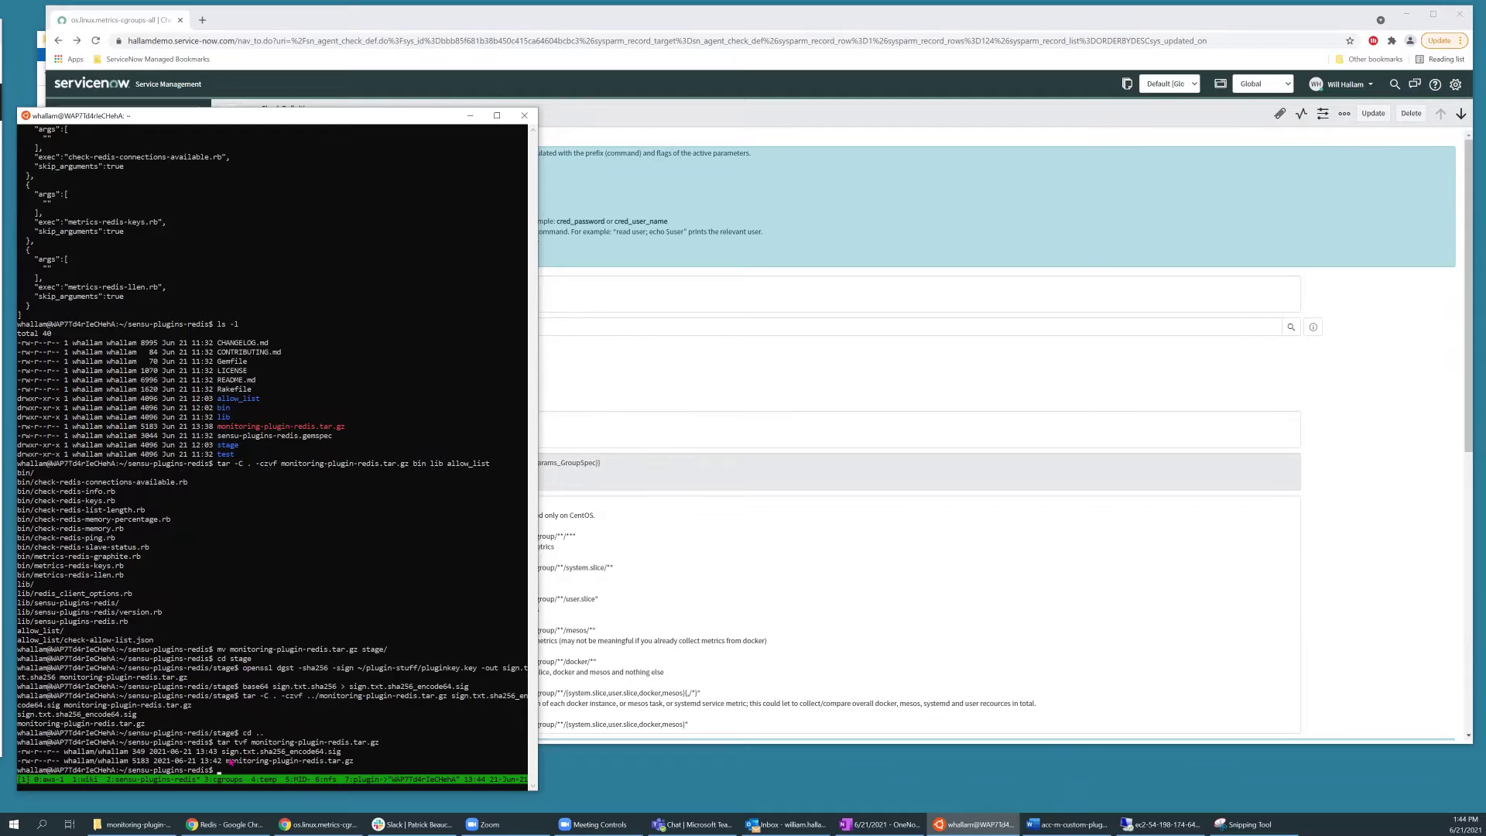
{"action": "double_click", "coordinate": [275, 752]}
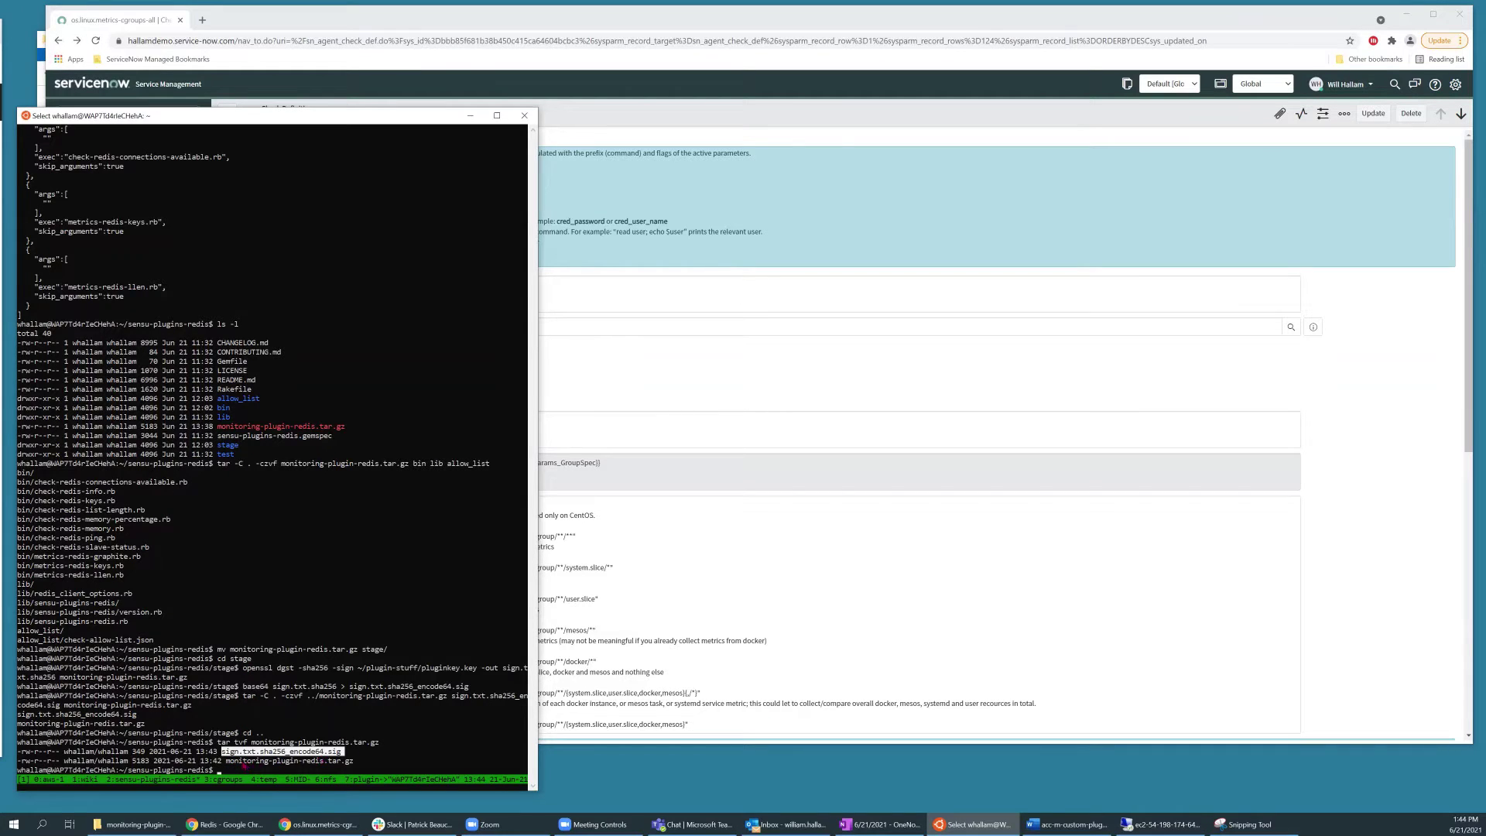
{"action": "double_click", "coordinate": [244, 761]}
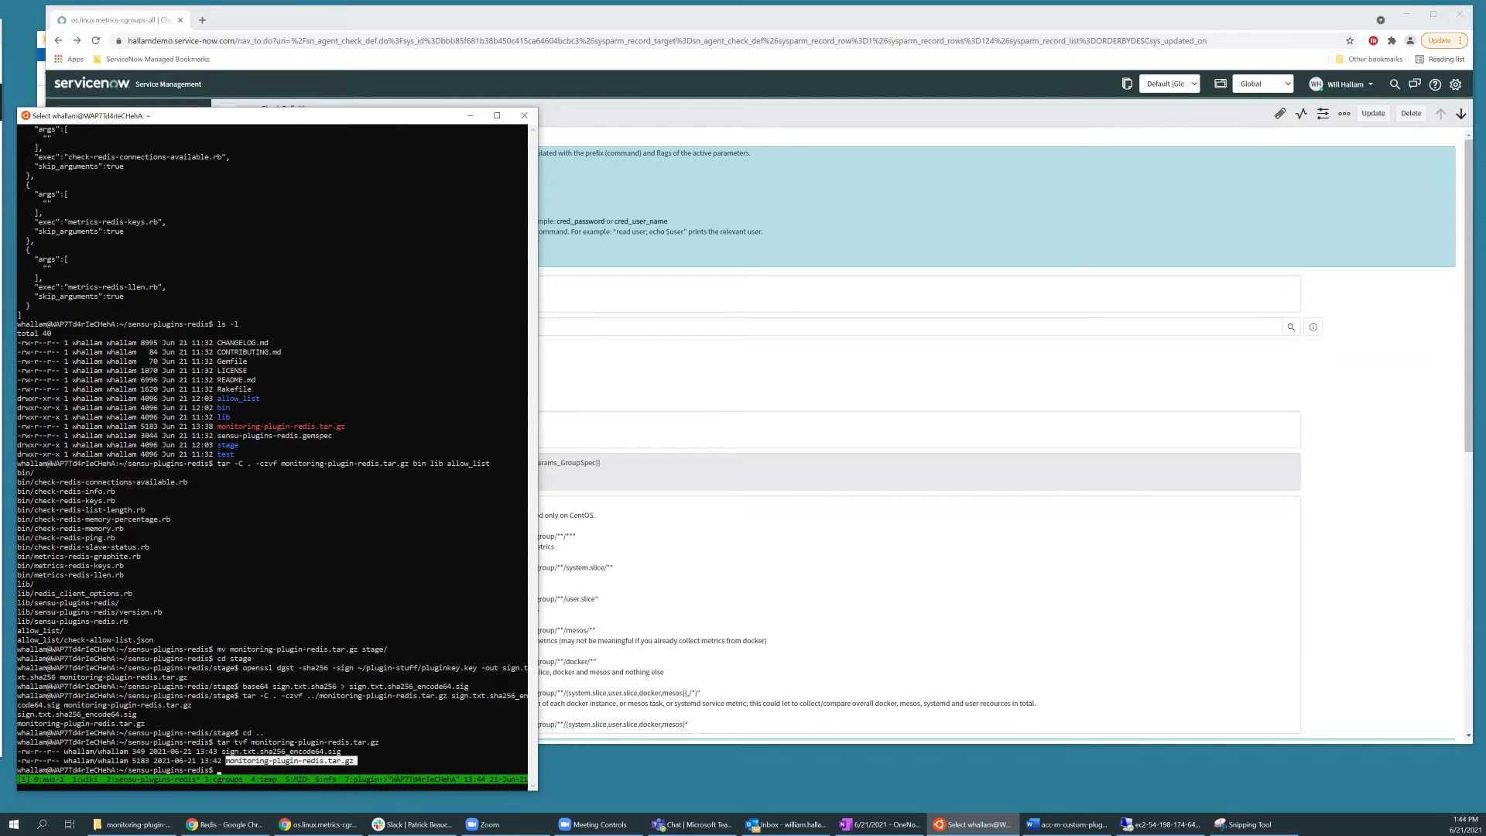
{"action": "key", "text": "alt+Tab"}
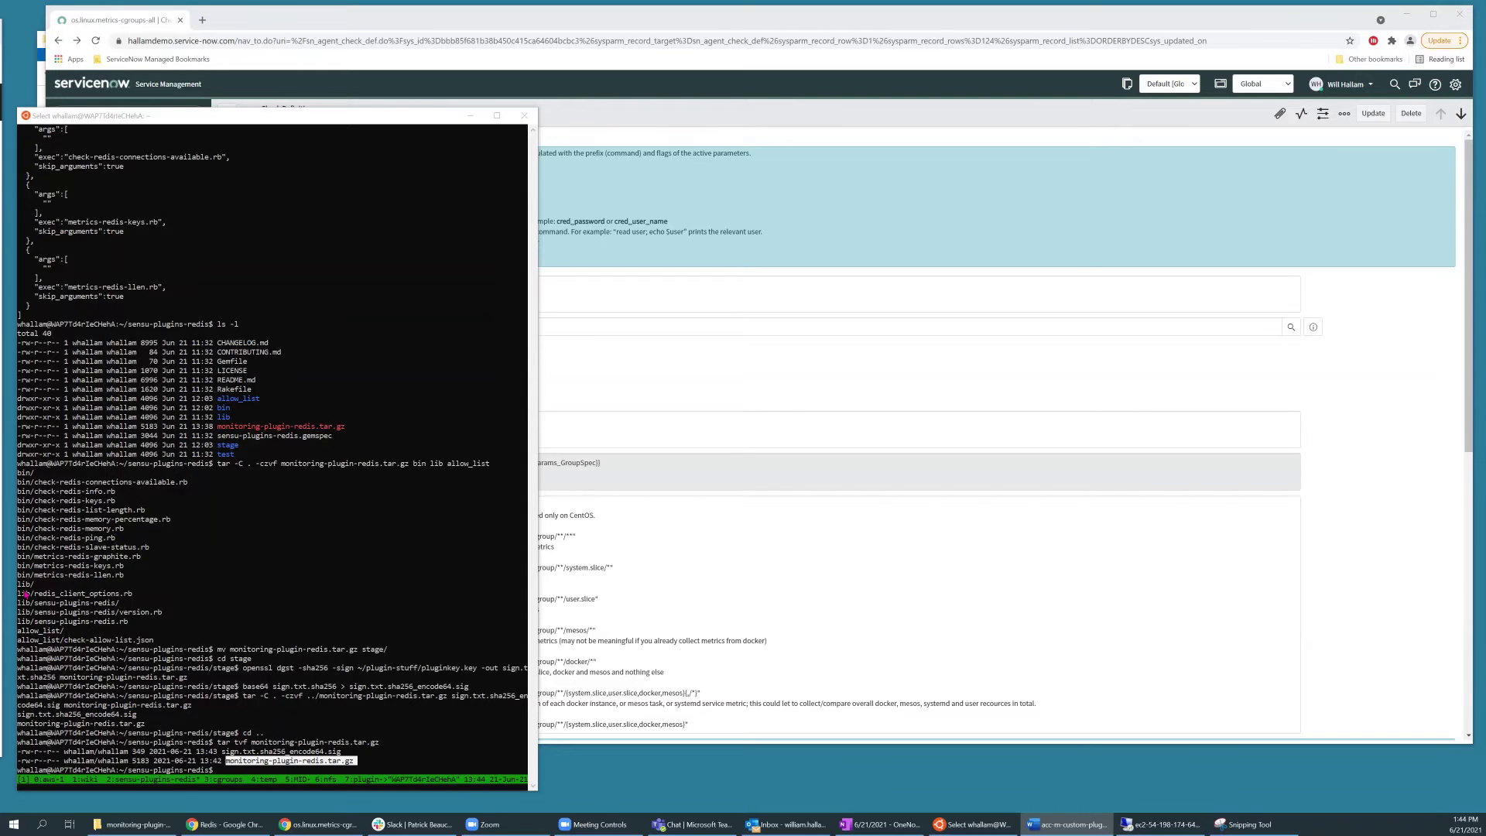
Copy monitoring-plugin-redis.tar.gz to /mnt/c/temp, then bring the ServiceNow browser forward.
{"action": "left_click", "coordinate": [233, 600]}
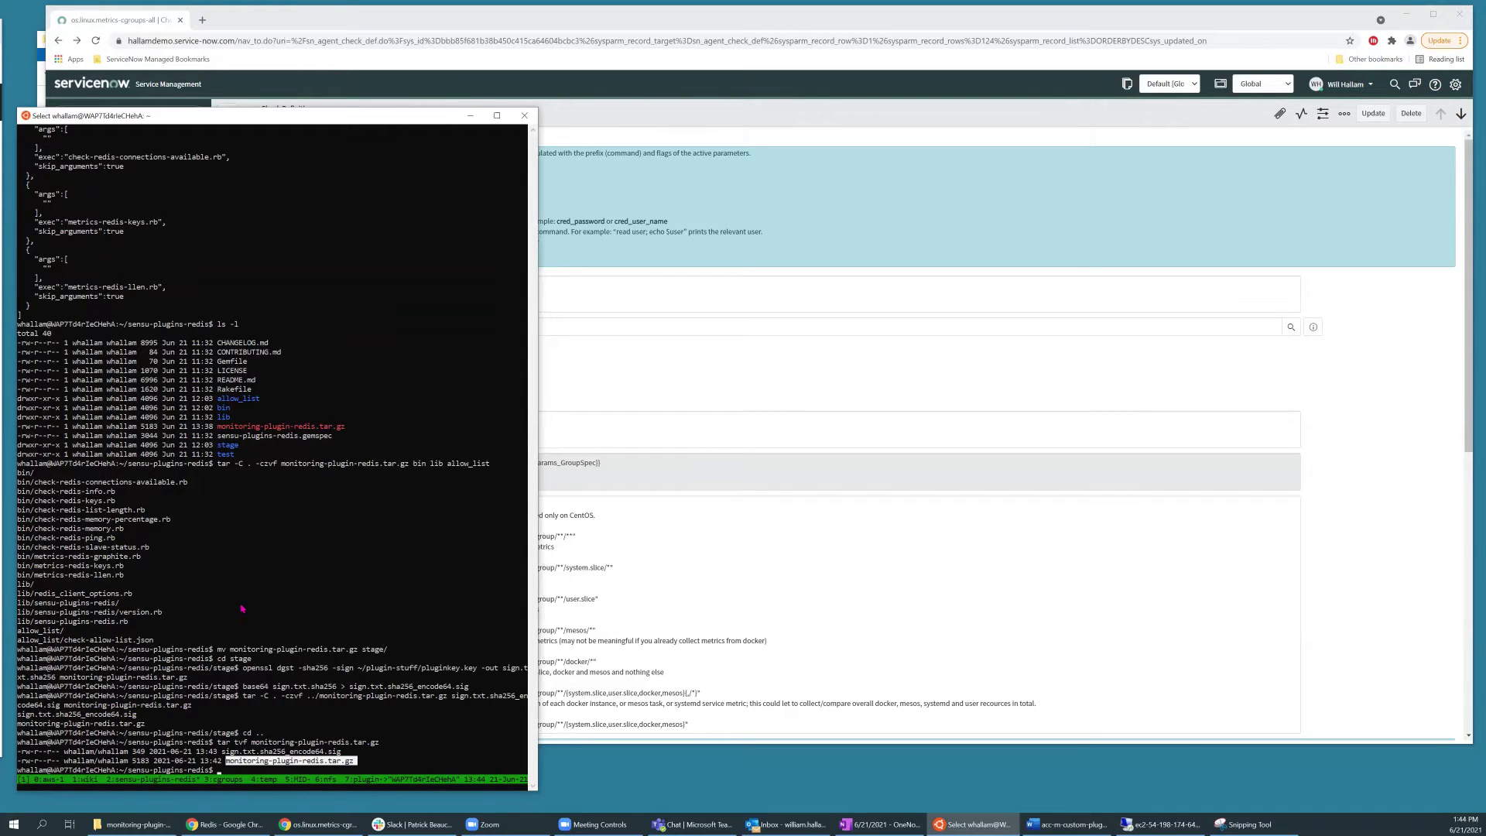
{"action": "right_click", "coordinate": [242, 609]}
{"action": "type", "text": "cp mo"}
{"action": "right_click", "coordinate": [242, 609]}
{"action": "type", "text": "/mnt/"}
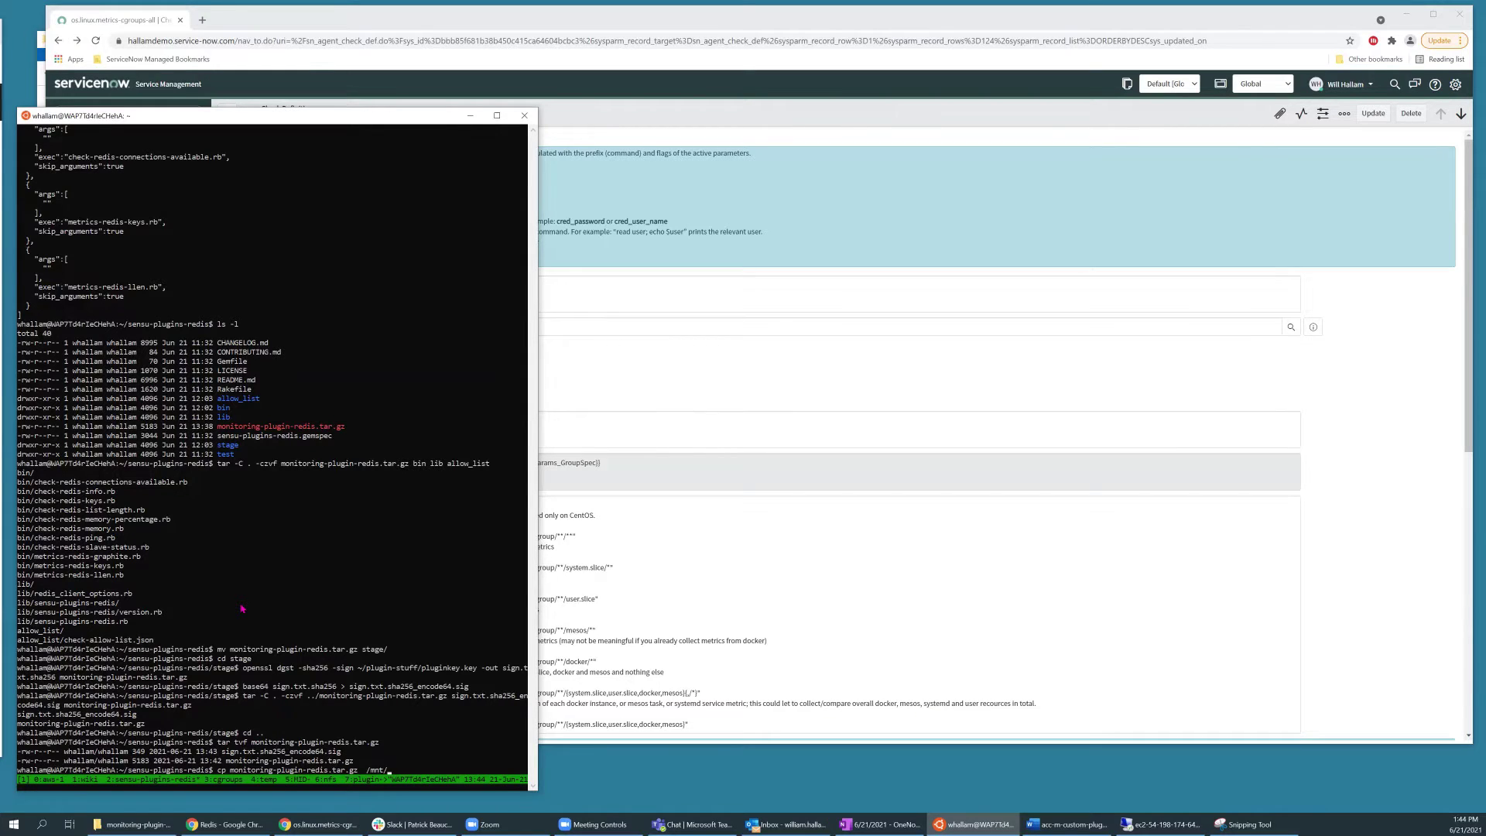
{"action": "type", "text": "c/temp"}
{"action": "key", "text": "Return"}
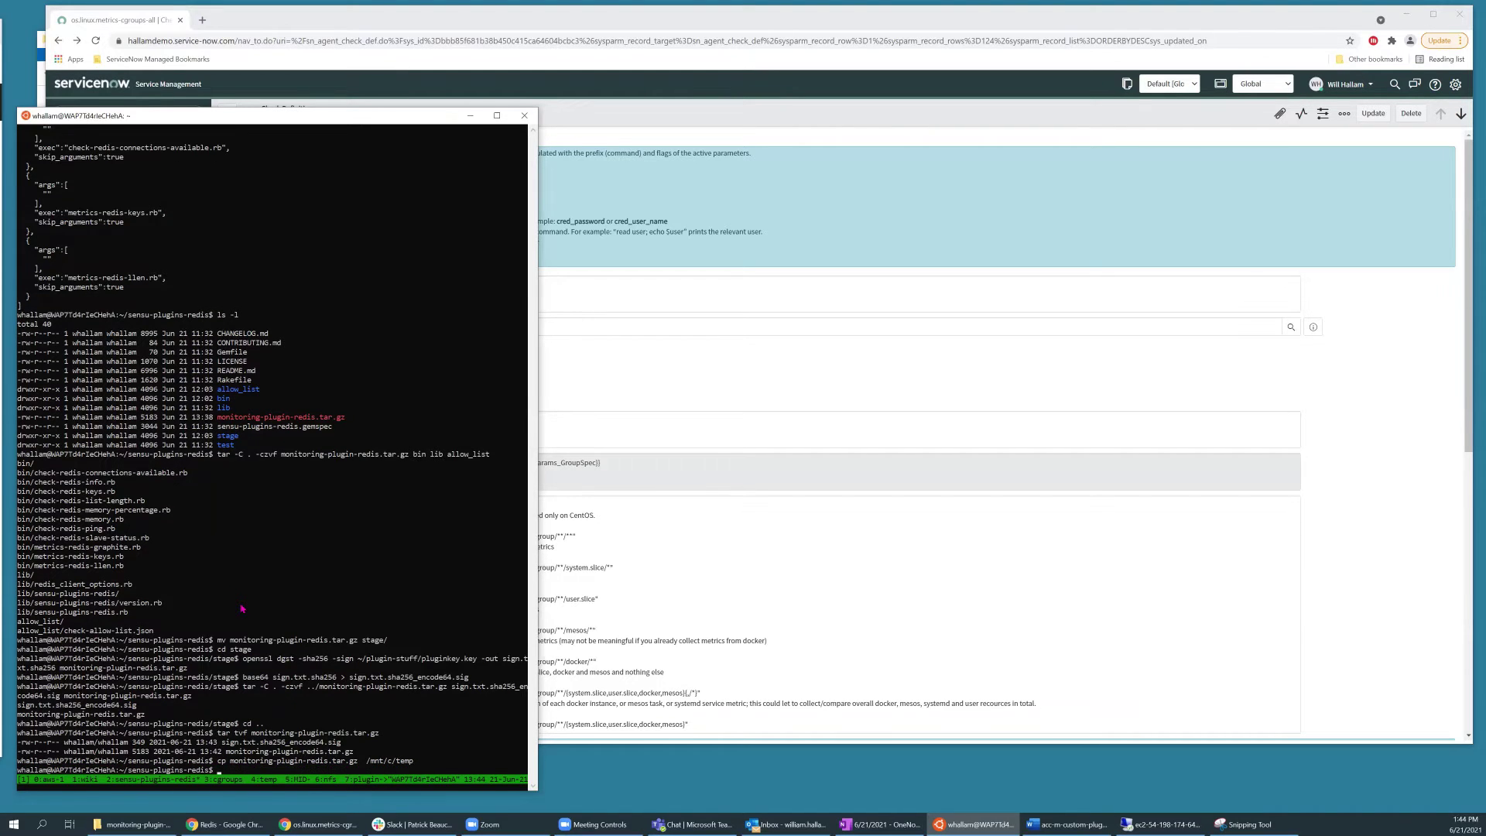
{"action": "left_click", "coordinate": [113, 25]}
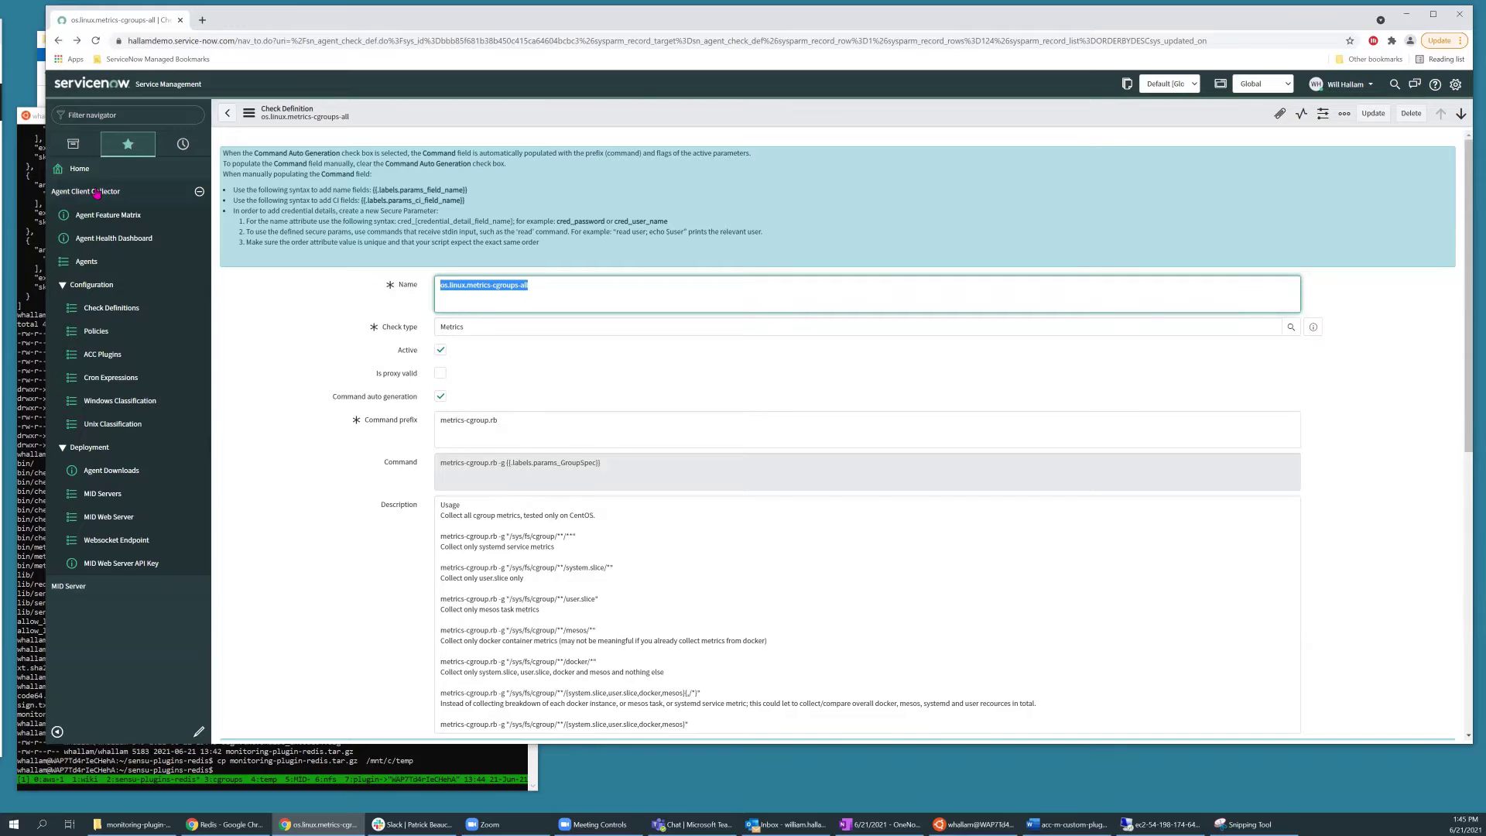
Create a new ACC plugin record and attach C:\temp\monitoring-plugin-redis.tar.gz to it.
{"action": "left_click", "coordinate": [101, 358]}
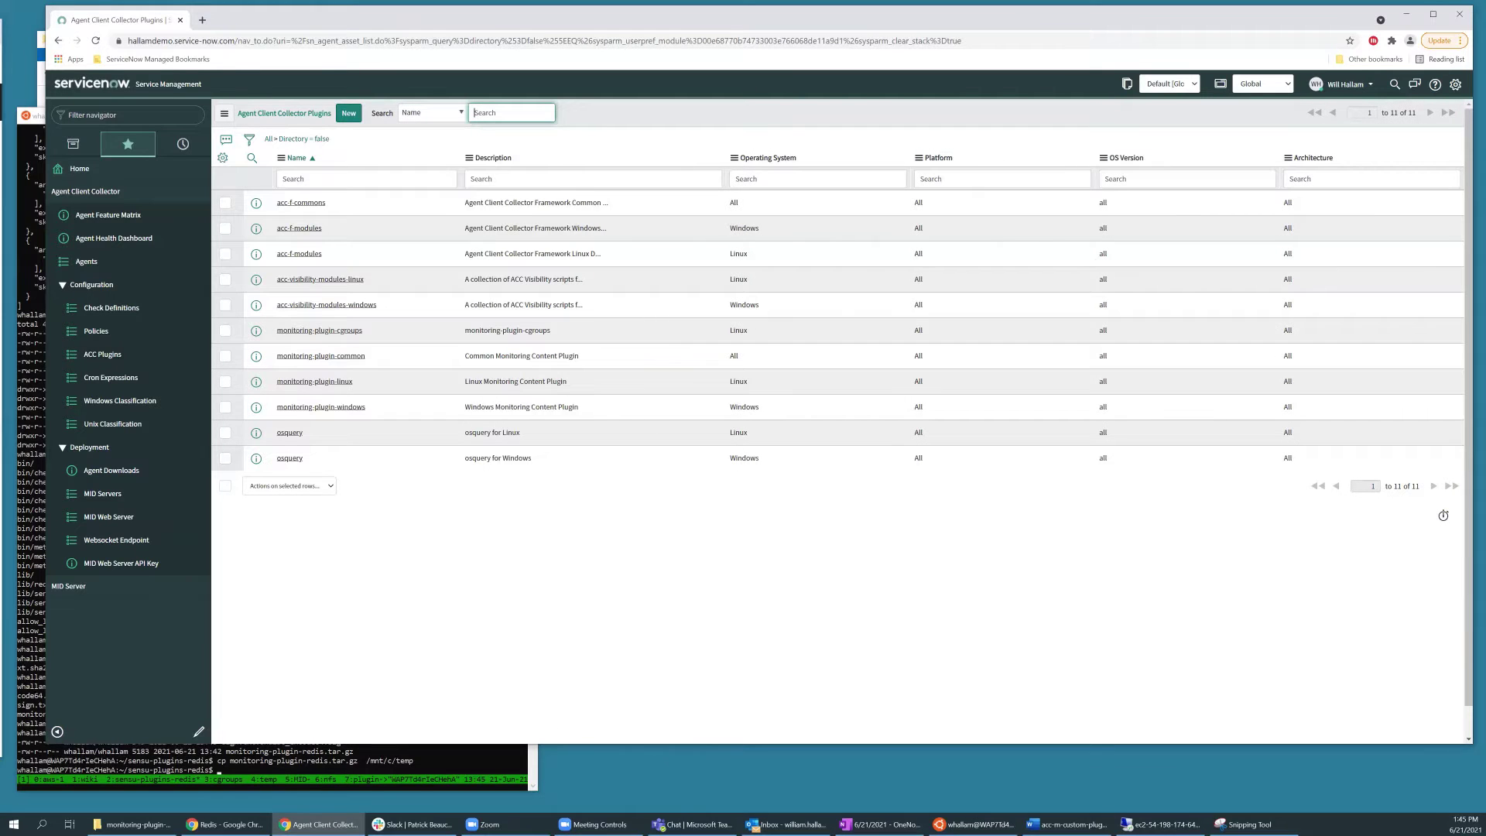
{"action": "left_click", "coordinate": [349, 114]}
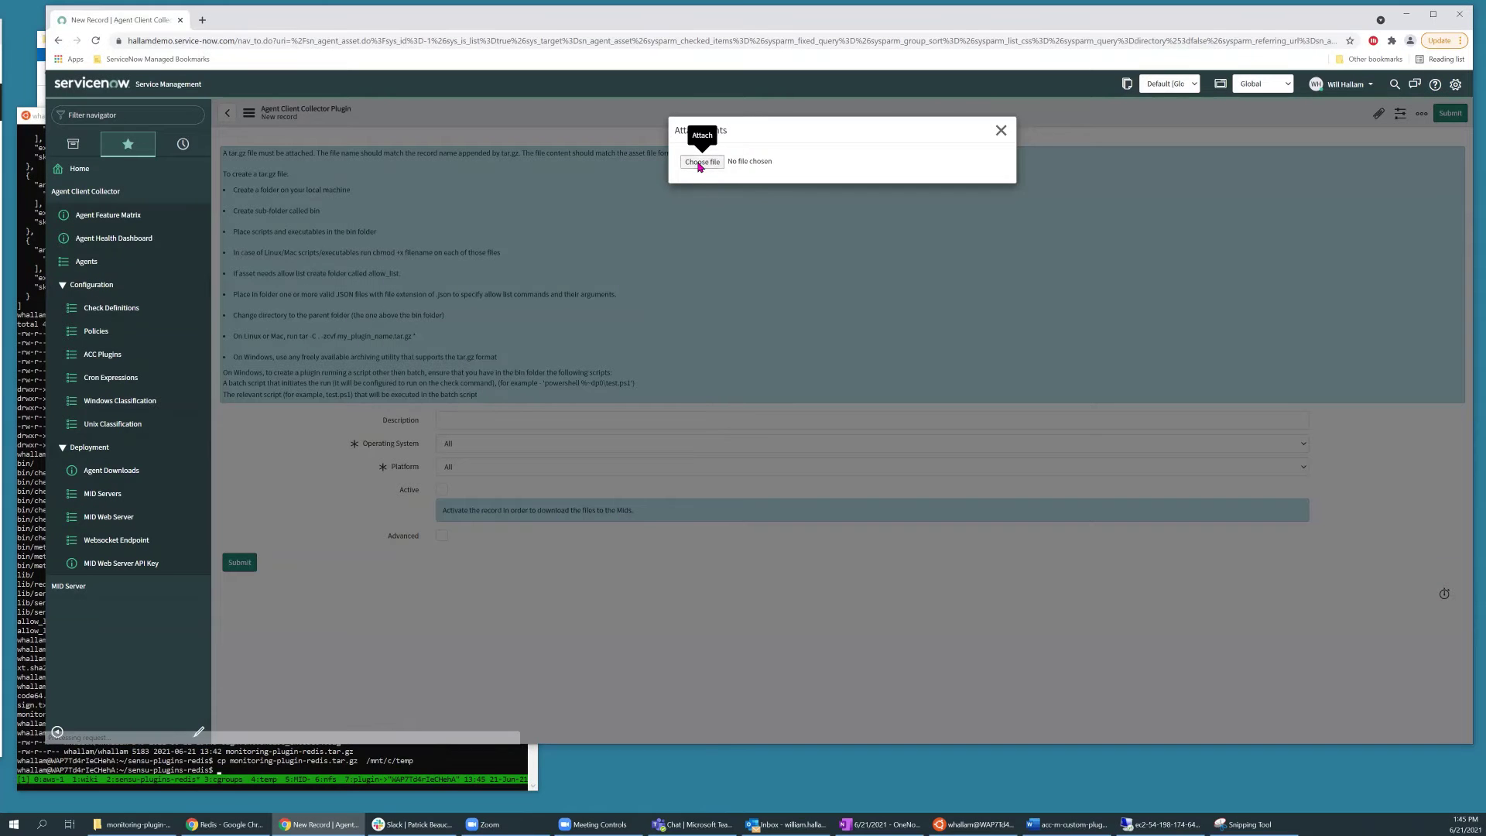
{"action": "left_click", "coordinate": [698, 164]}
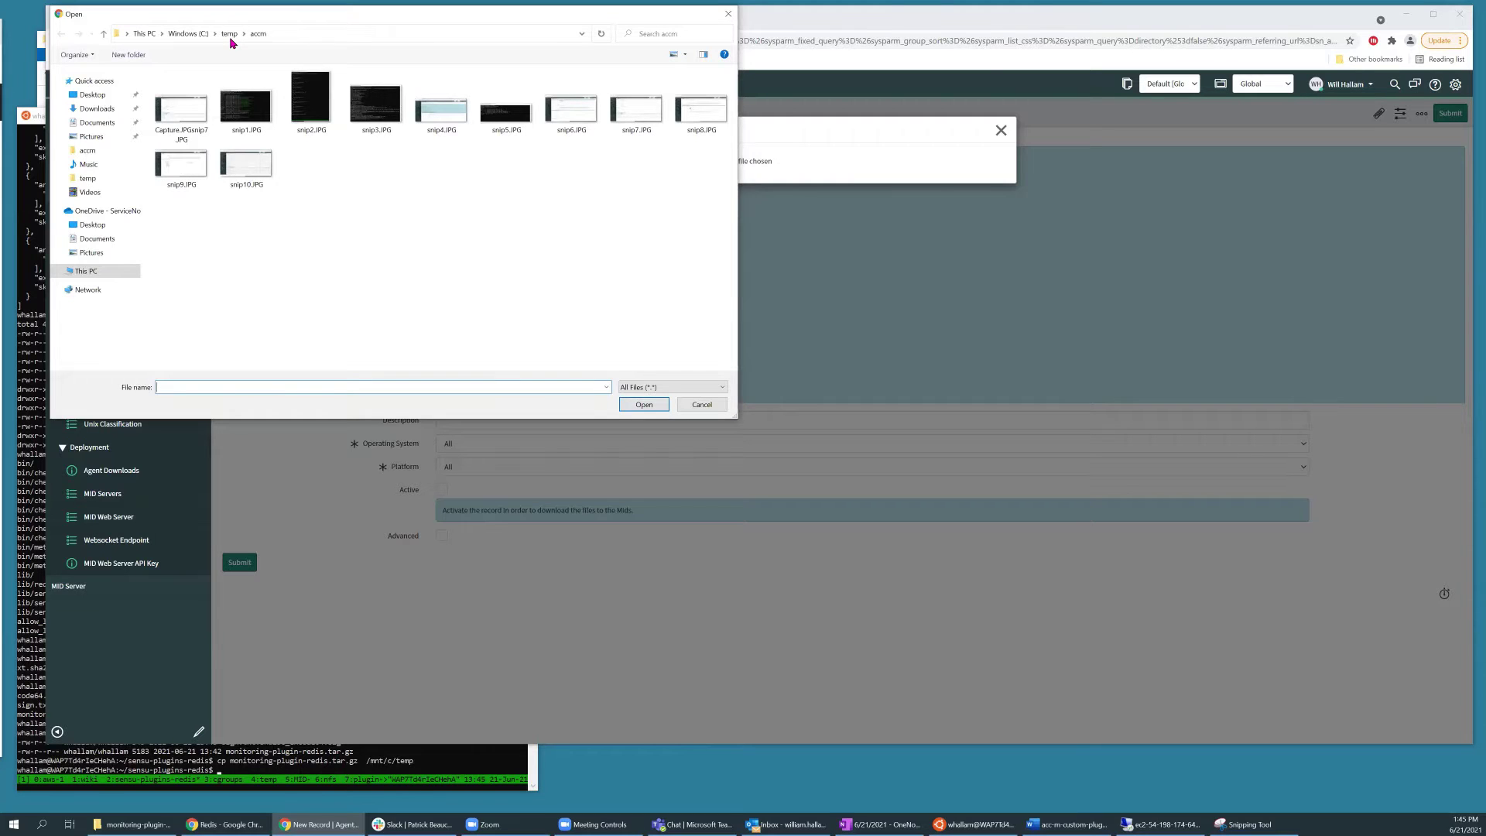
{"action": "left_click", "coordinate": [231, 35]}
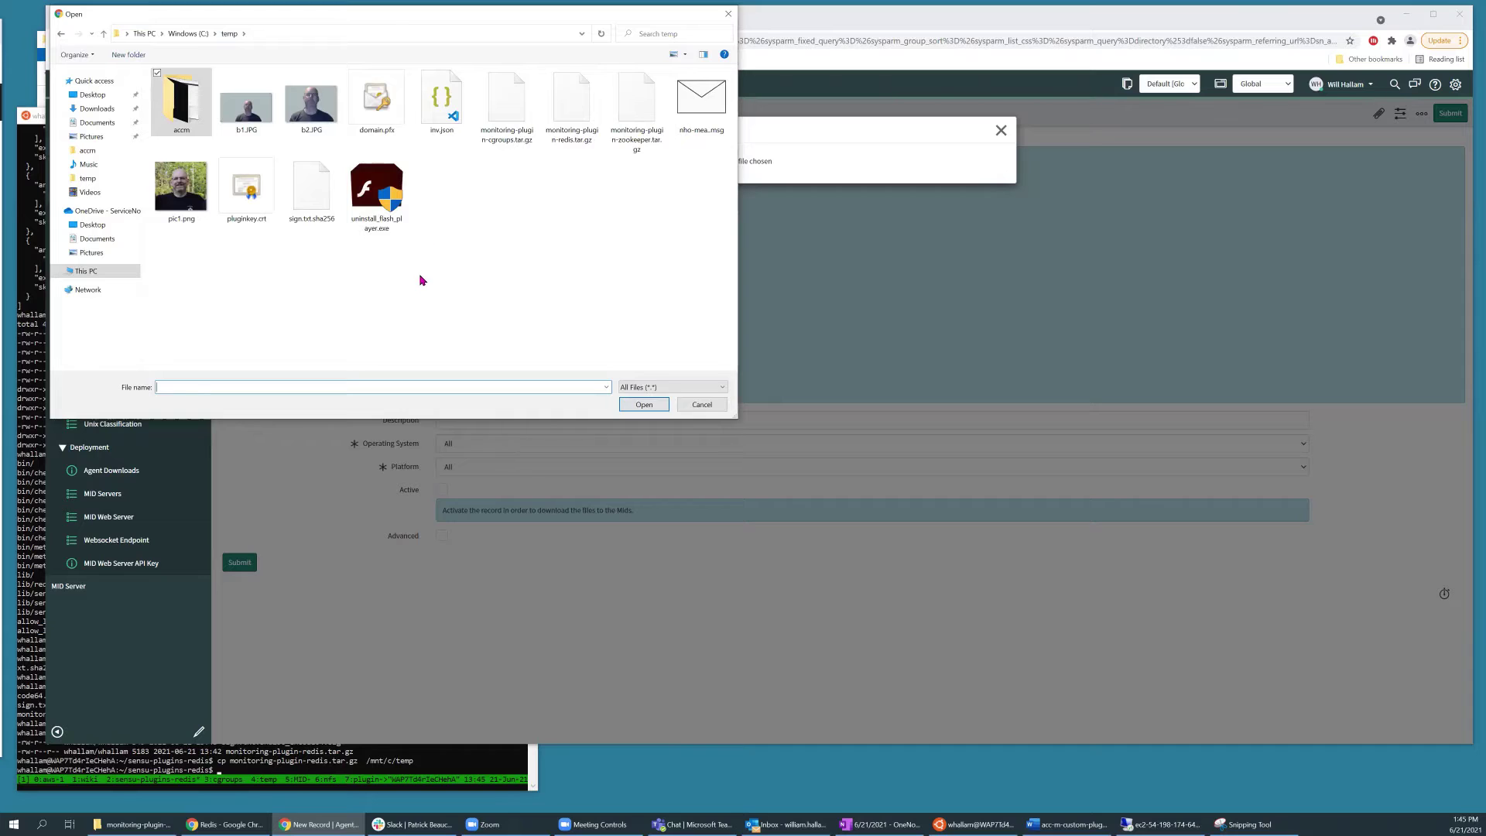
{"action": "double_click", "coordinate": [571, 99]}
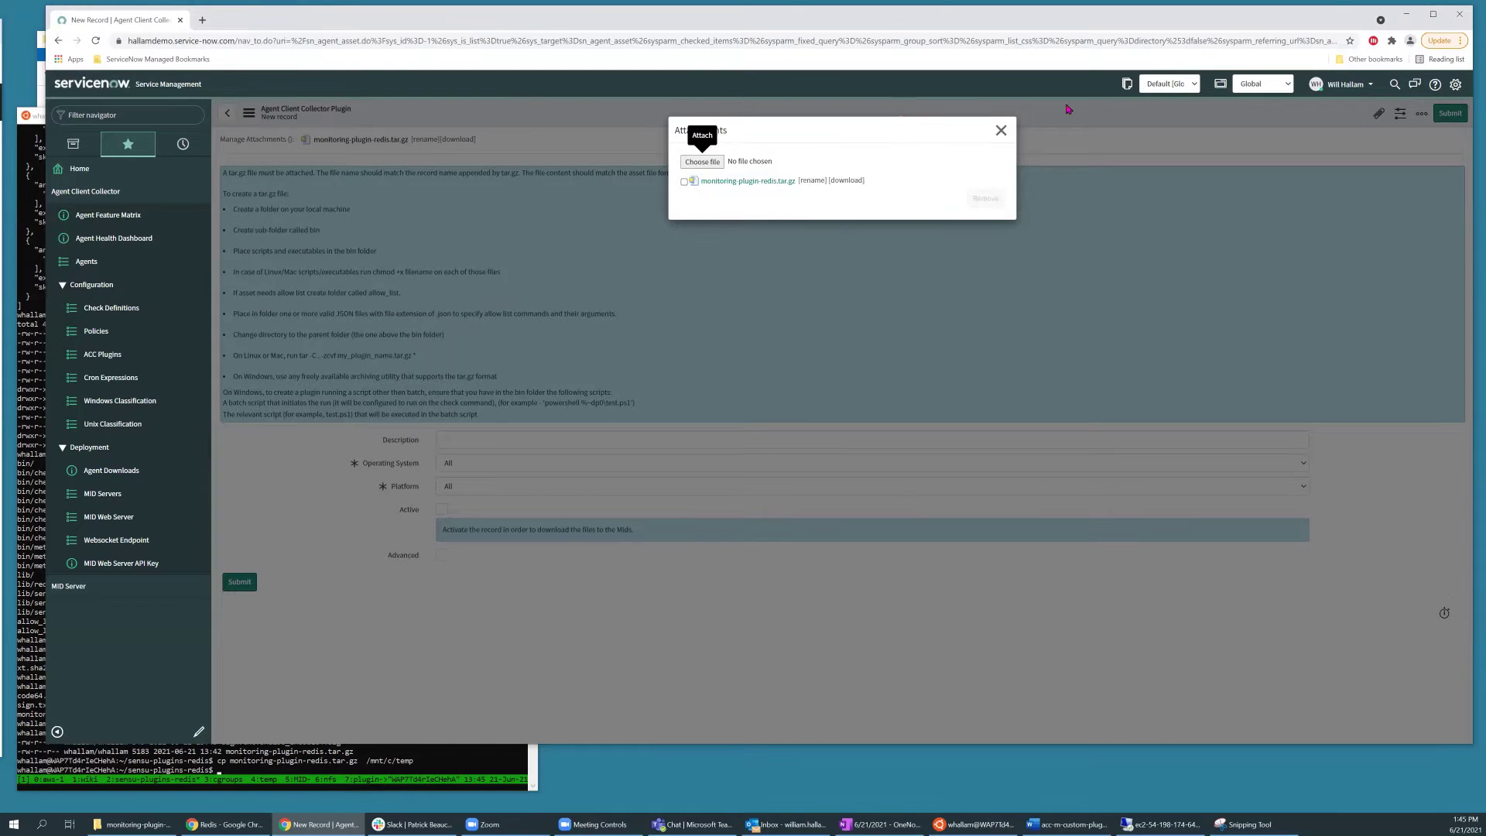
{"action": "left_click", "coordinate": [1001, 131]}
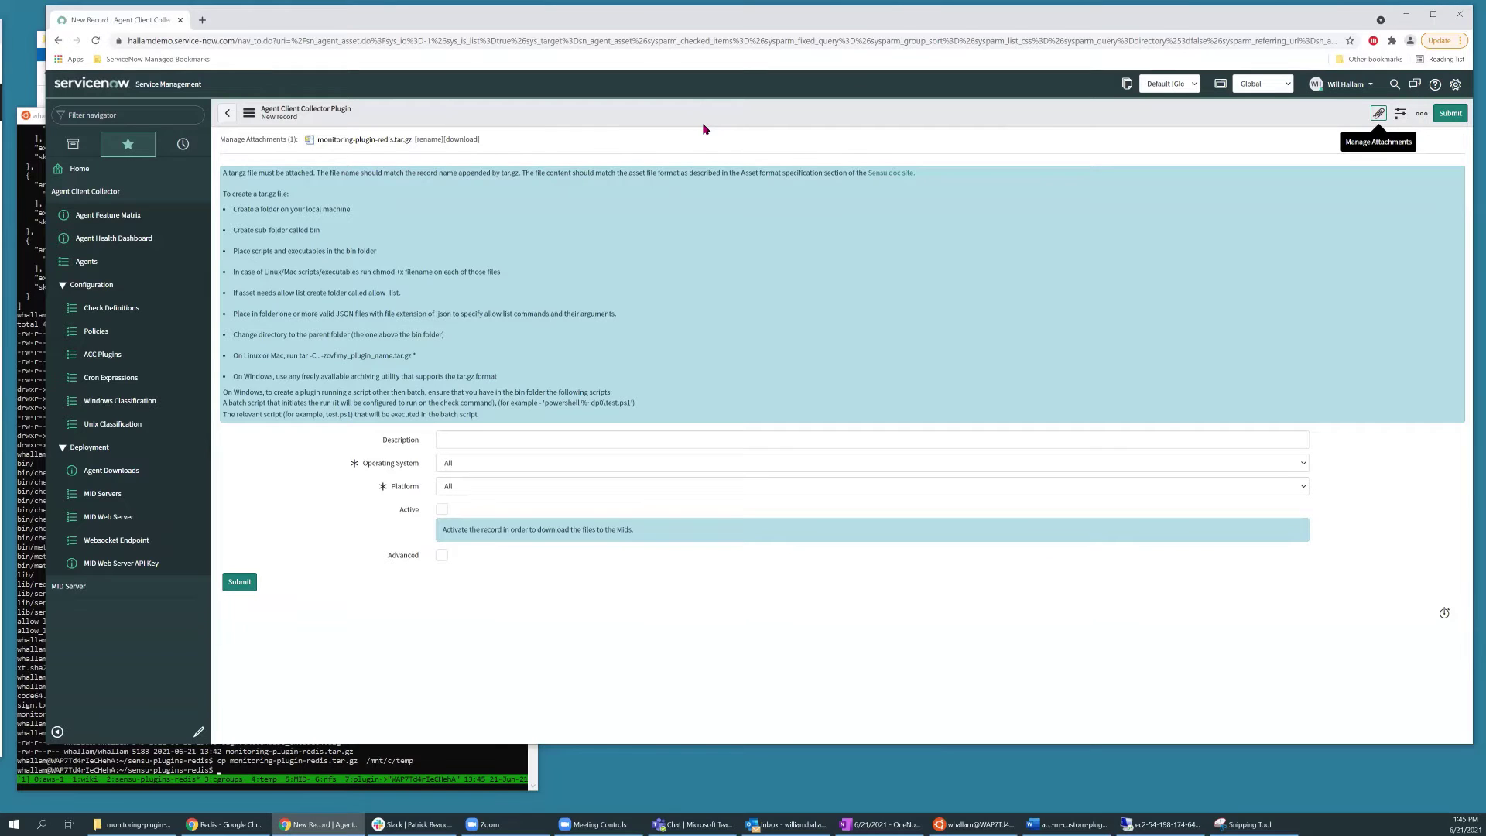
Save the plugin record, describe it as 'Additional Redis checks', mark it Active, and update.
{"action": "right_click", "coordinate": [702, 110]}
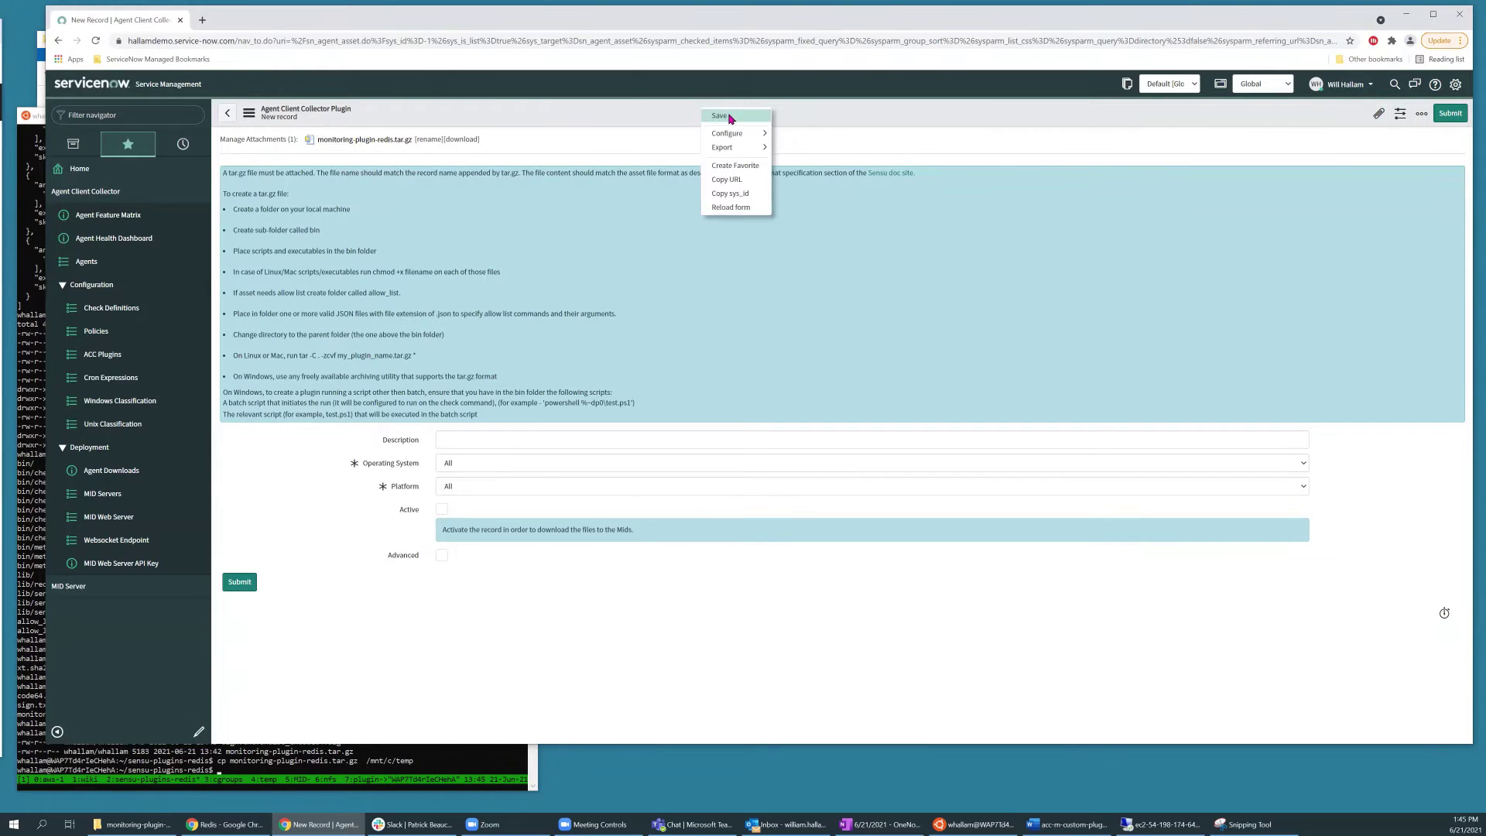
{"action": "key", "text": "Return"}
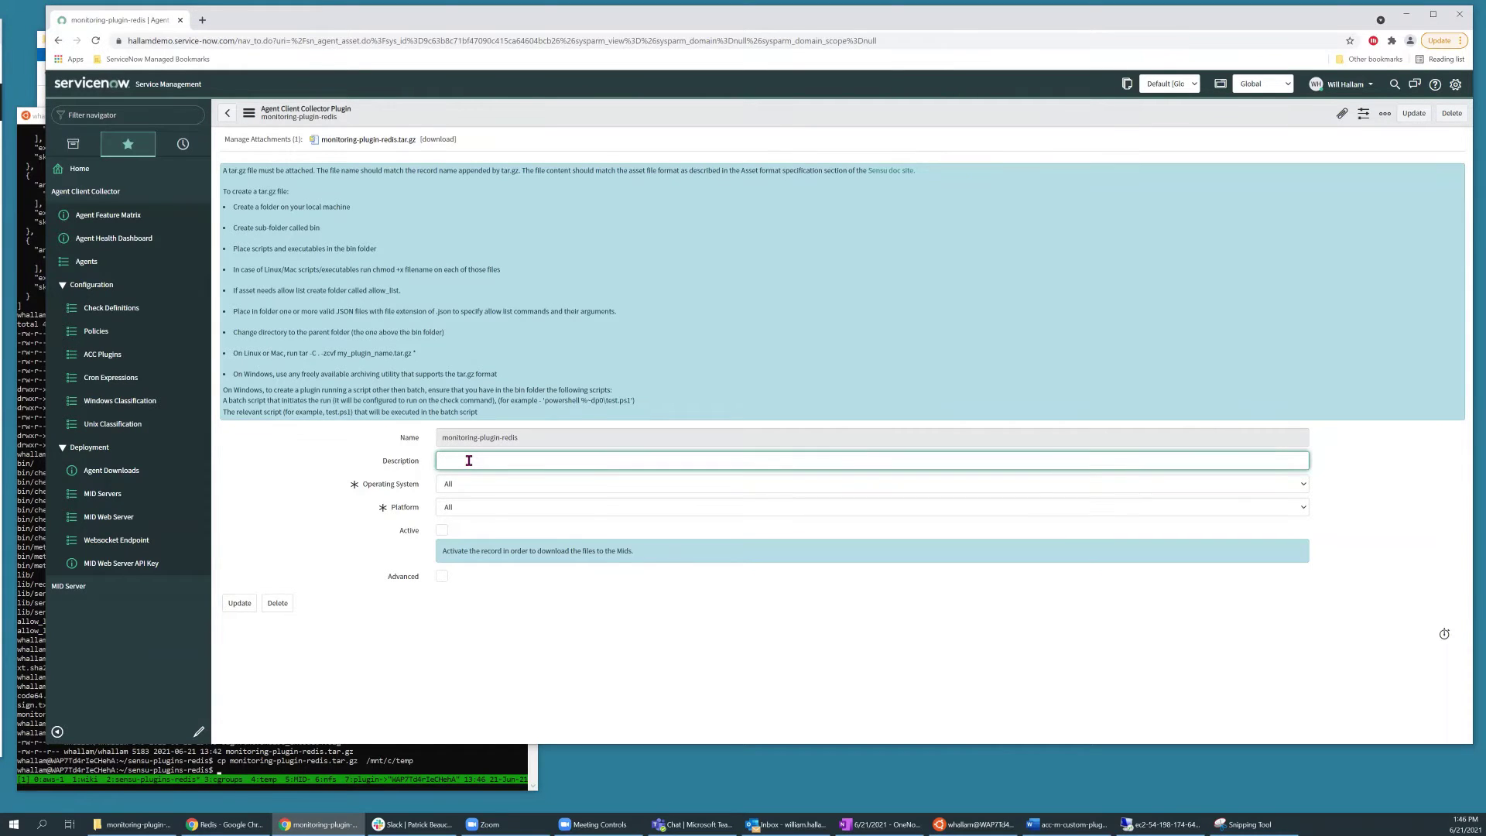
{"action": "type", "text": "Additional Redis checks"}
{"action": "left_click", "coordinate": [442, 531]}
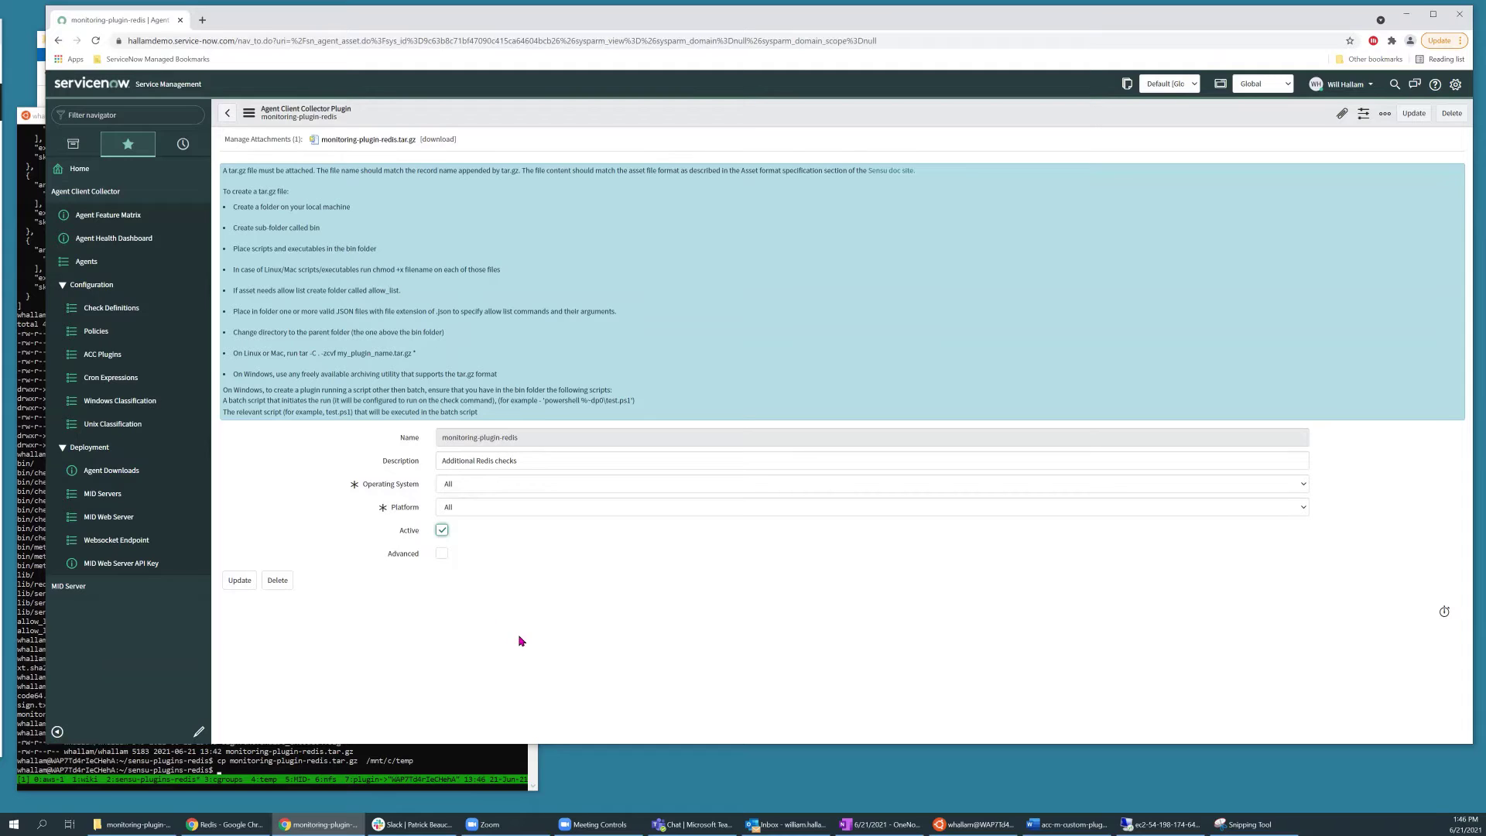
{"action": "left_click", "coordinate": [240, 581]}
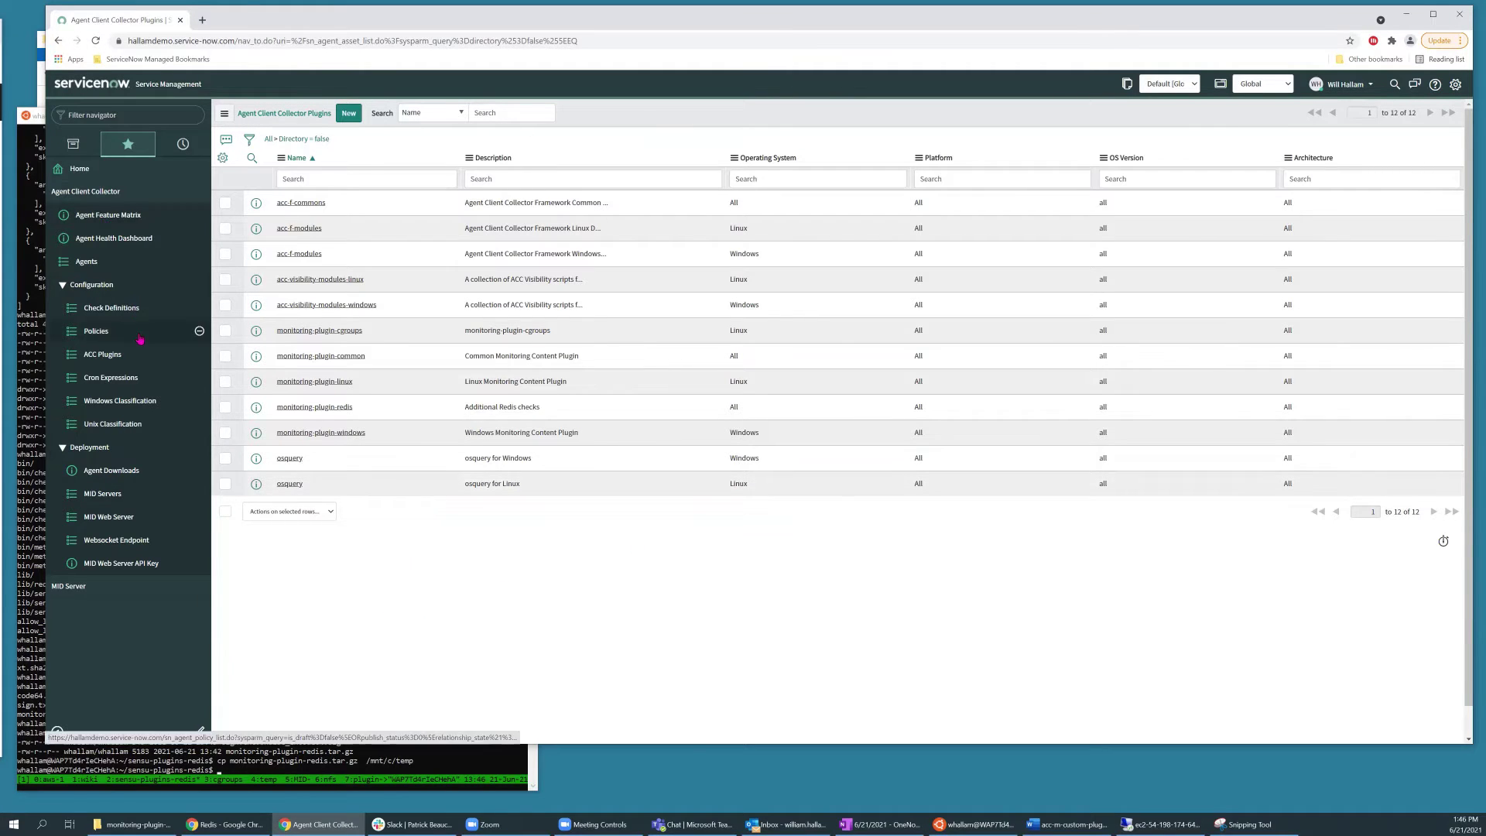
From Check Definitions, start a new record named app.redis.connections-available.
{"action": "left_click", "coordinate": [111, 308]}
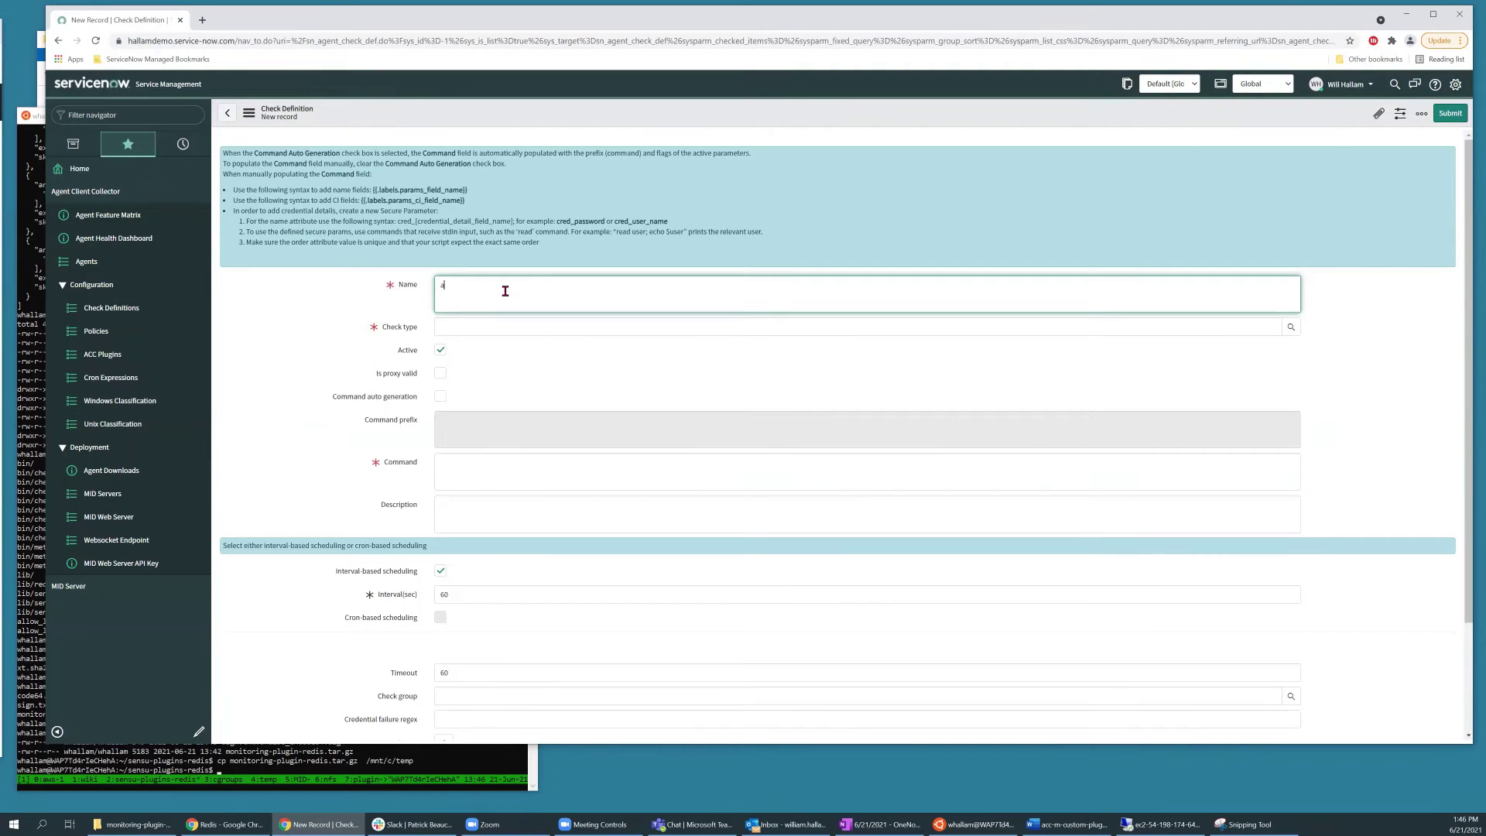
{"action": "type", "text": ".redis.connections-available"}
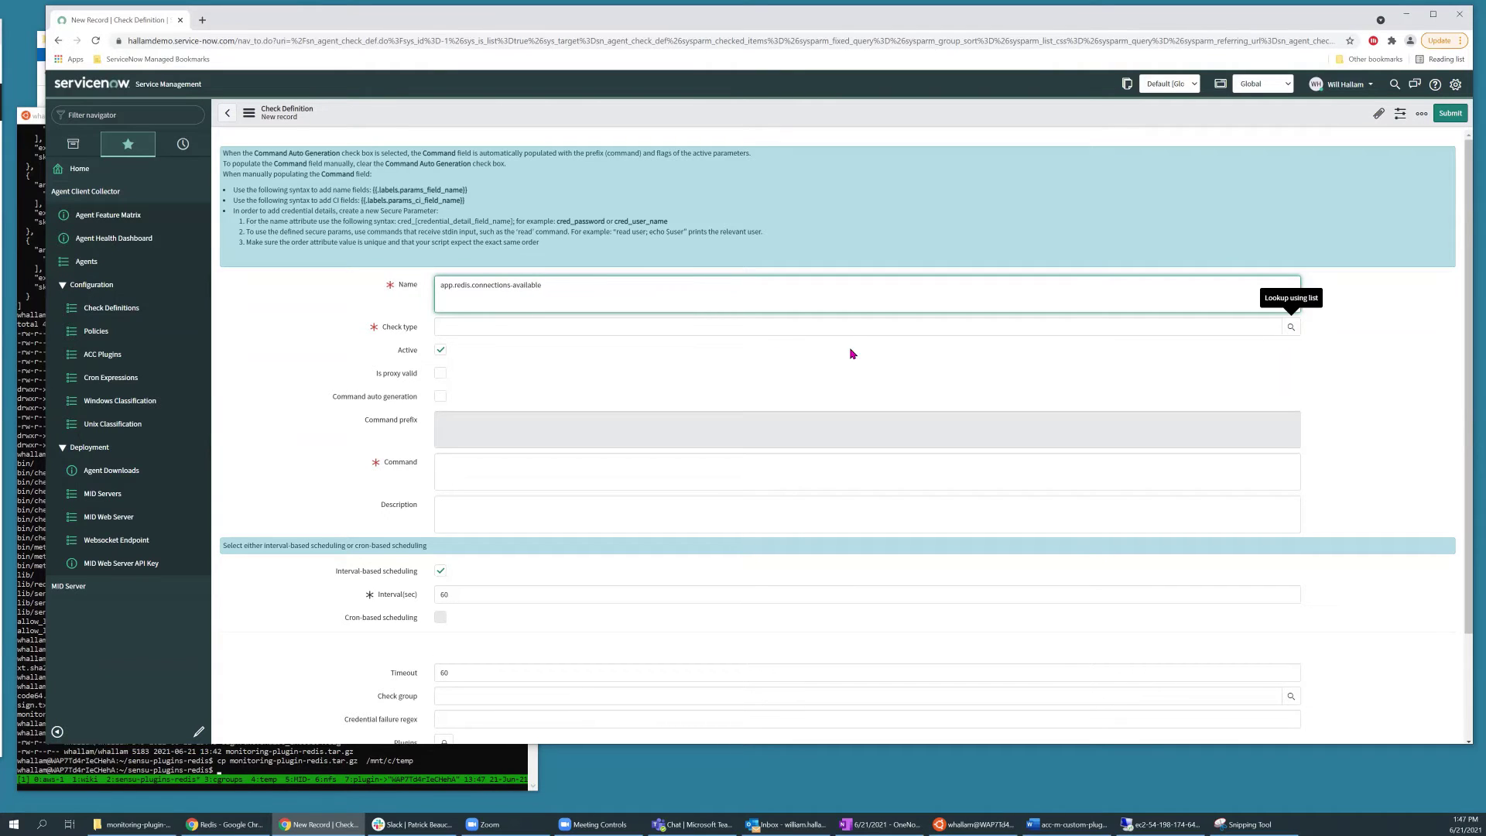
Set the check type to Events and enable Command auto generation.
{"action": "left_click", "coordinate": [862, 327]}
{"action": "type", "text": "ev"}
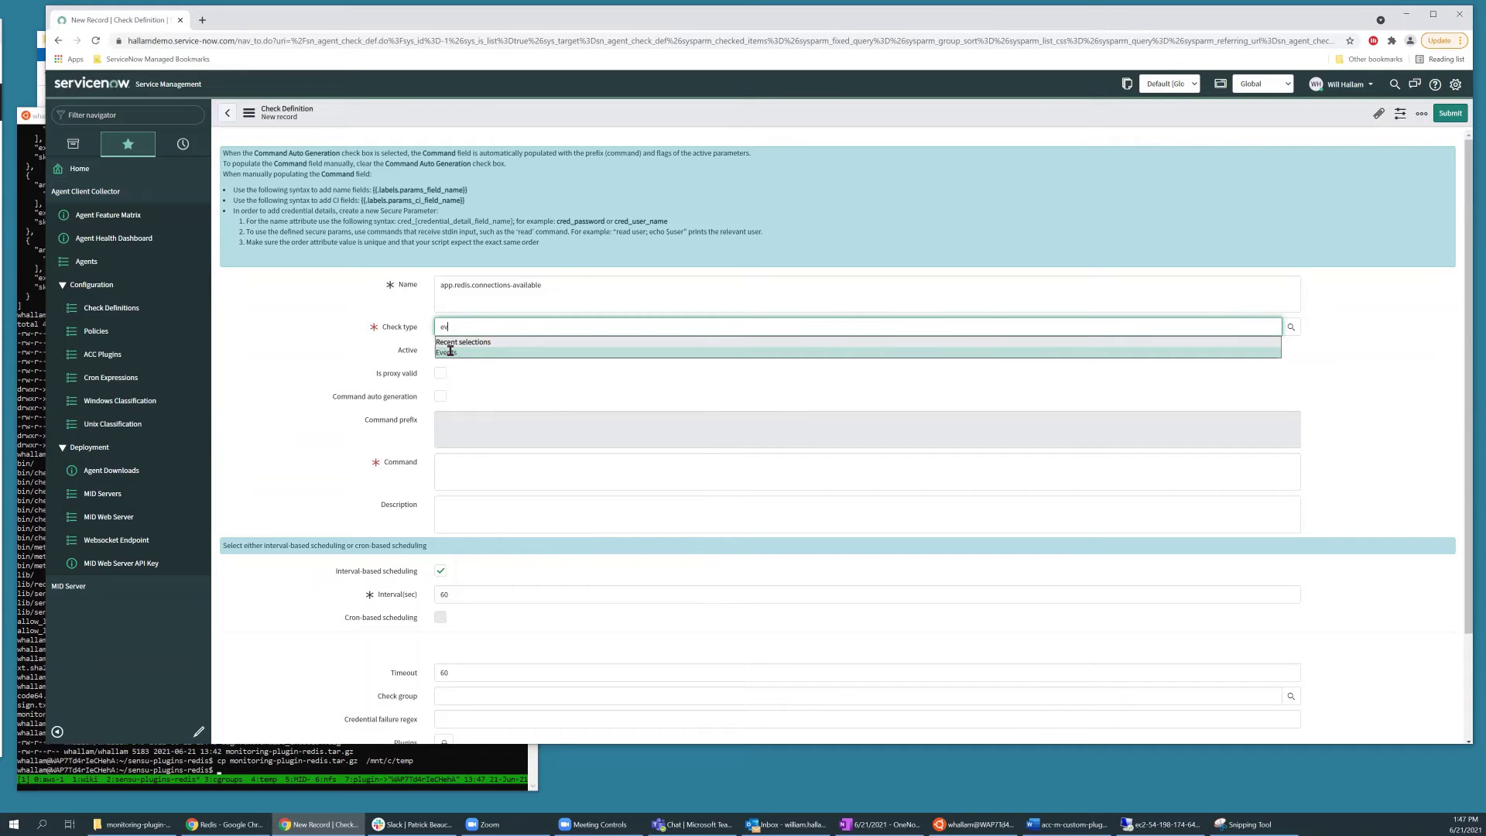
{"action": "left_click", "coordinate": [452, 353]}
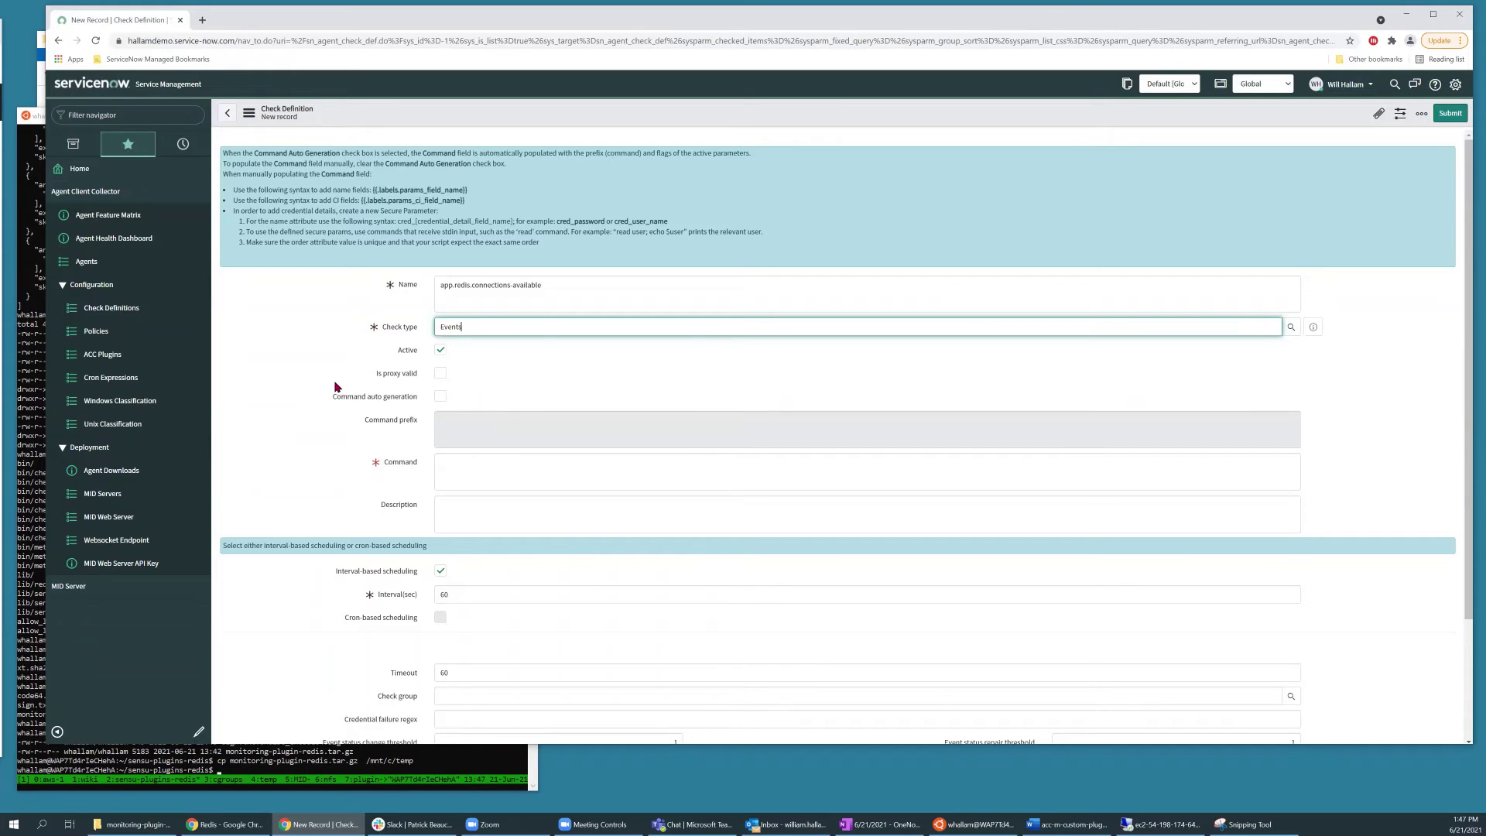
{"action": "scroll", "coordinate": [315, 382], "scroll_direction": "down", "scroll_amount": 2}
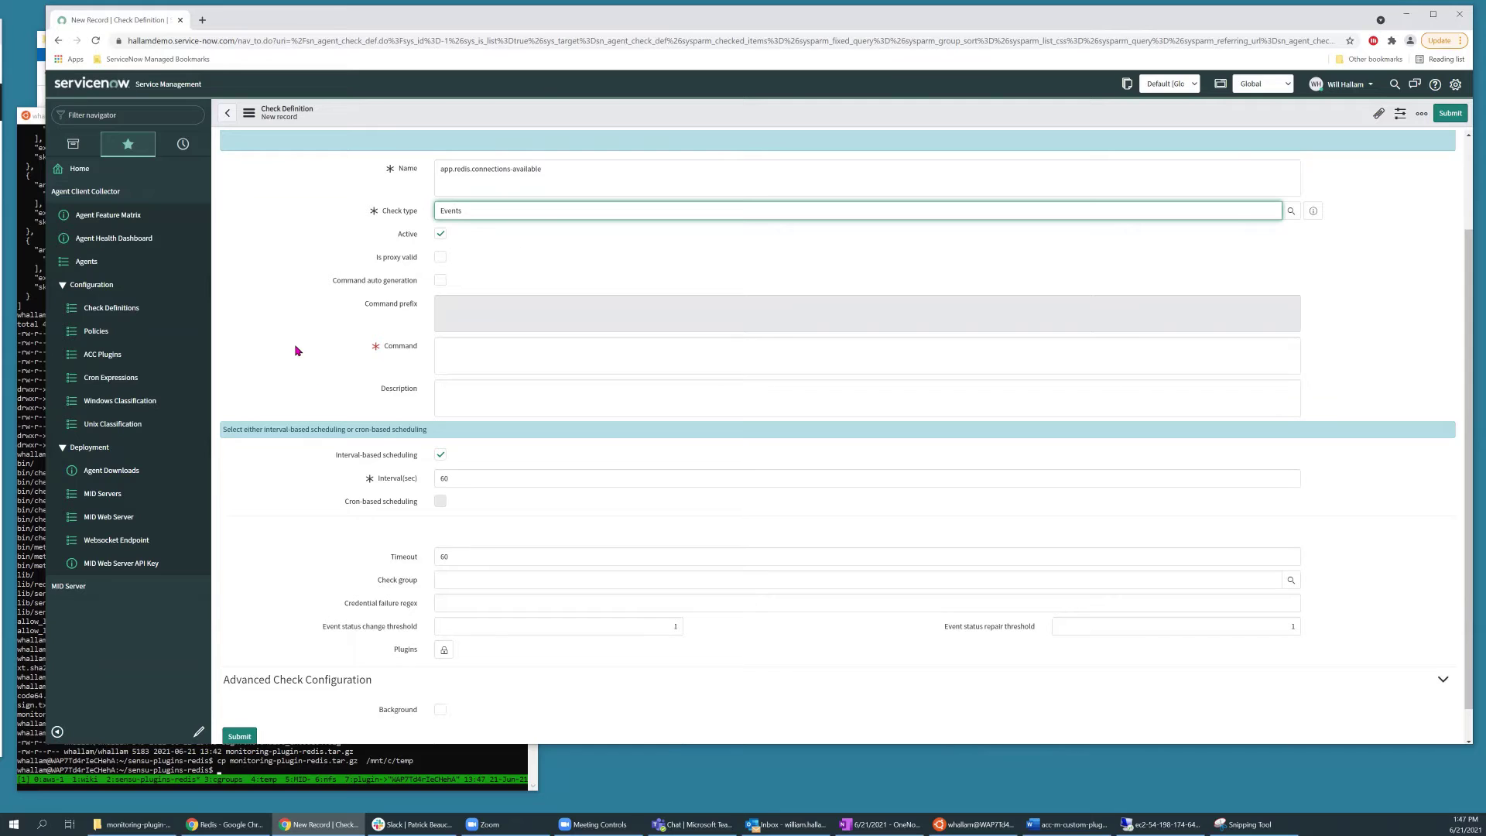
{"action": "left_click", "coordinate": [441, 279]}
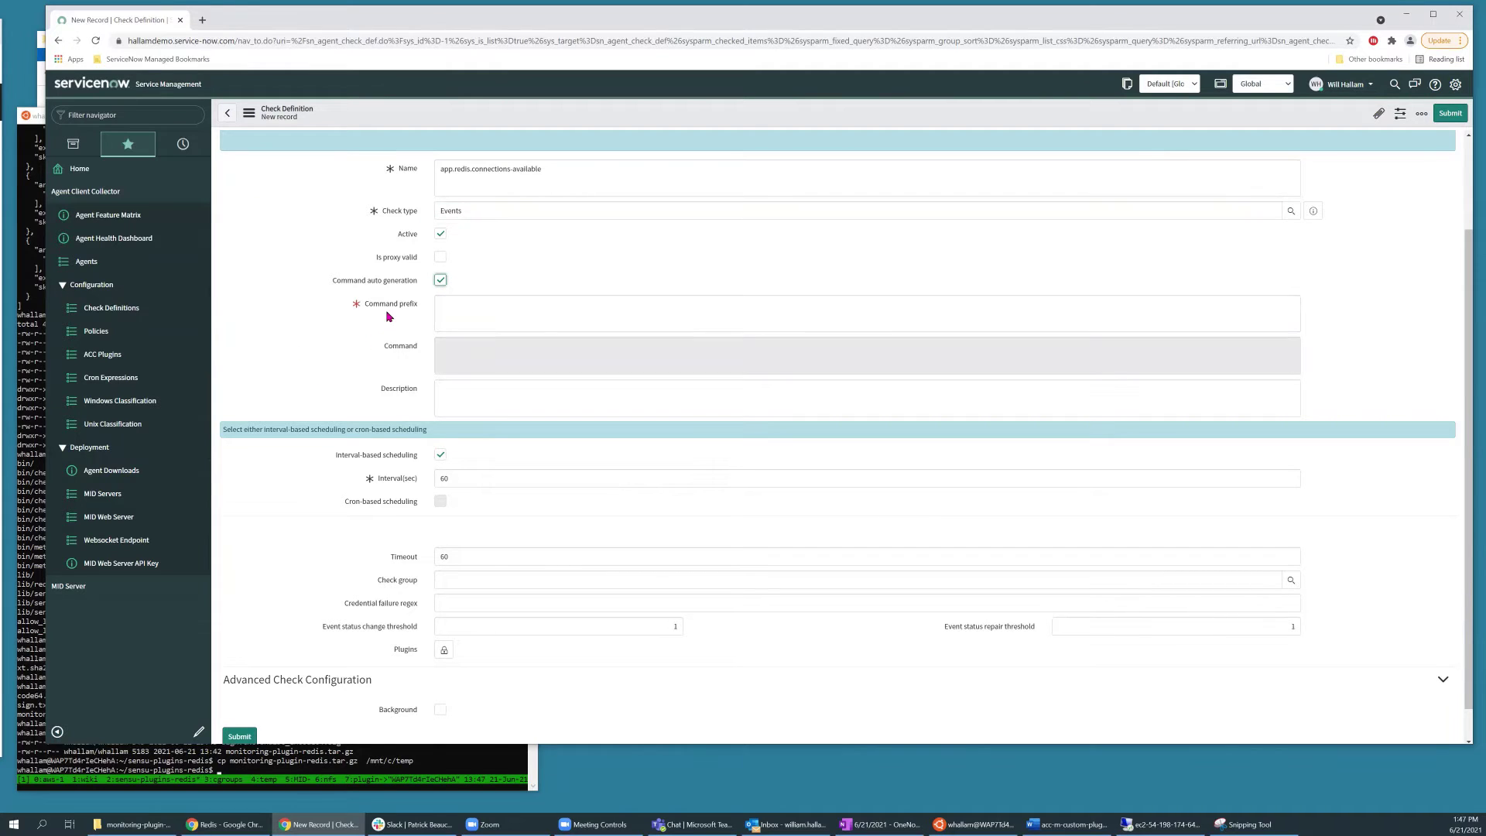
Set command prefix check-redis-connections-available.rb and description 'Check redis available connections'.
{"action": "left_click", "coordinate": [532, 311]}
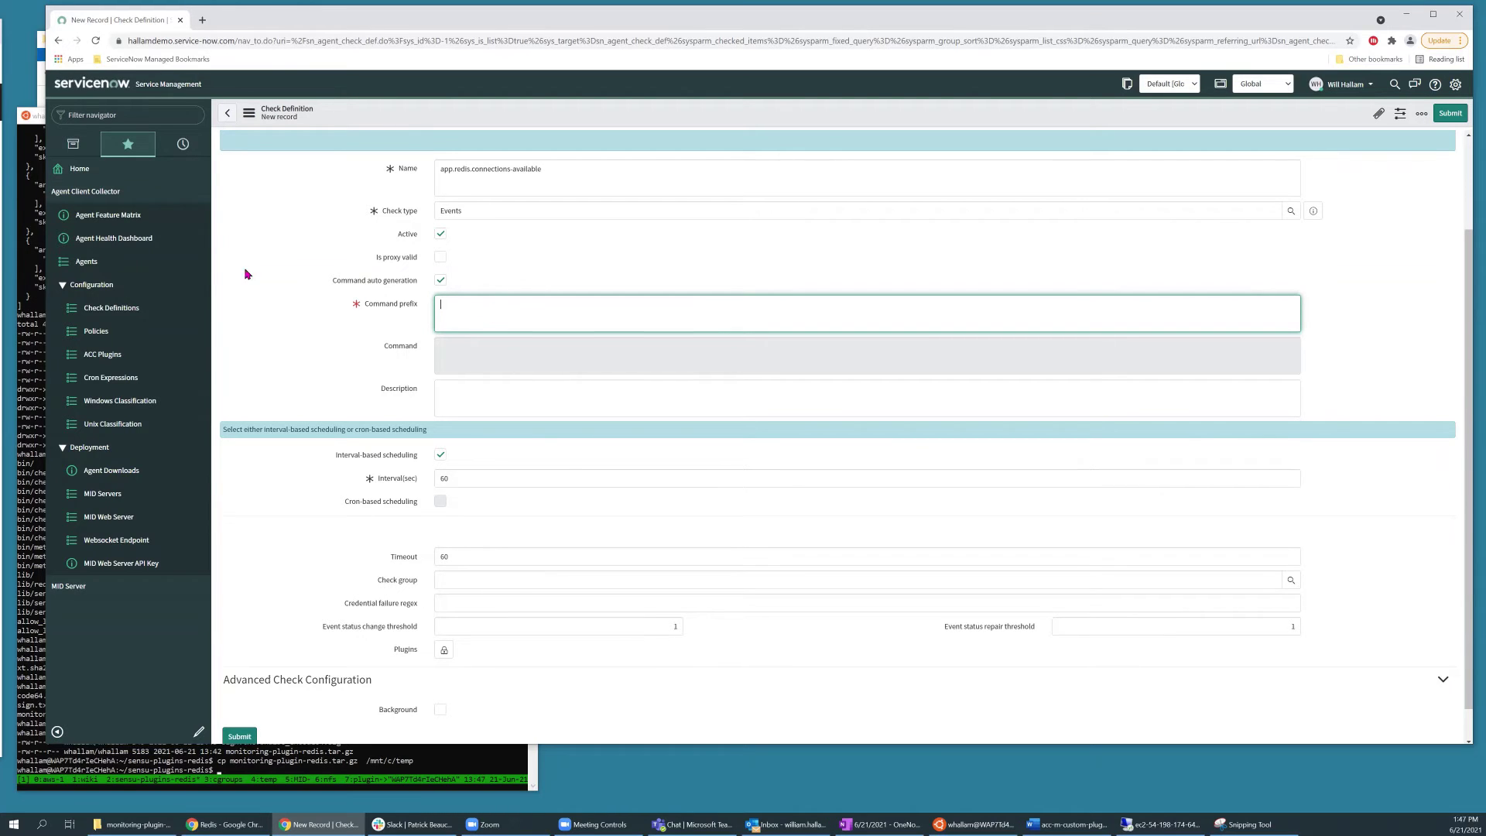
{"action": "scroll", "coordinate": [449, 278], "scroll_direction": "down", "scroll_amount": 1}
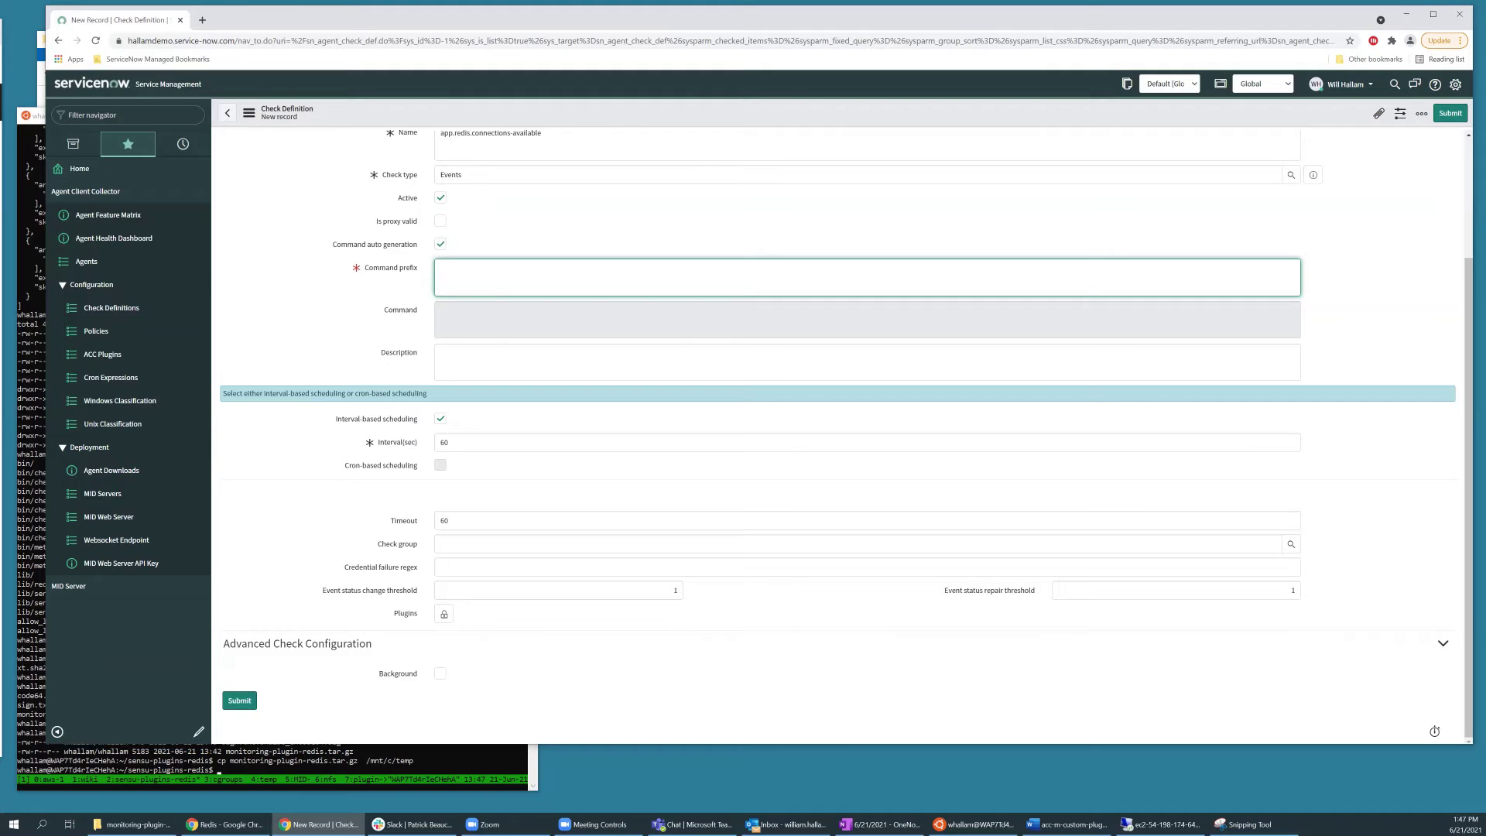
{"action": "key", "text": "alt+Tab"}
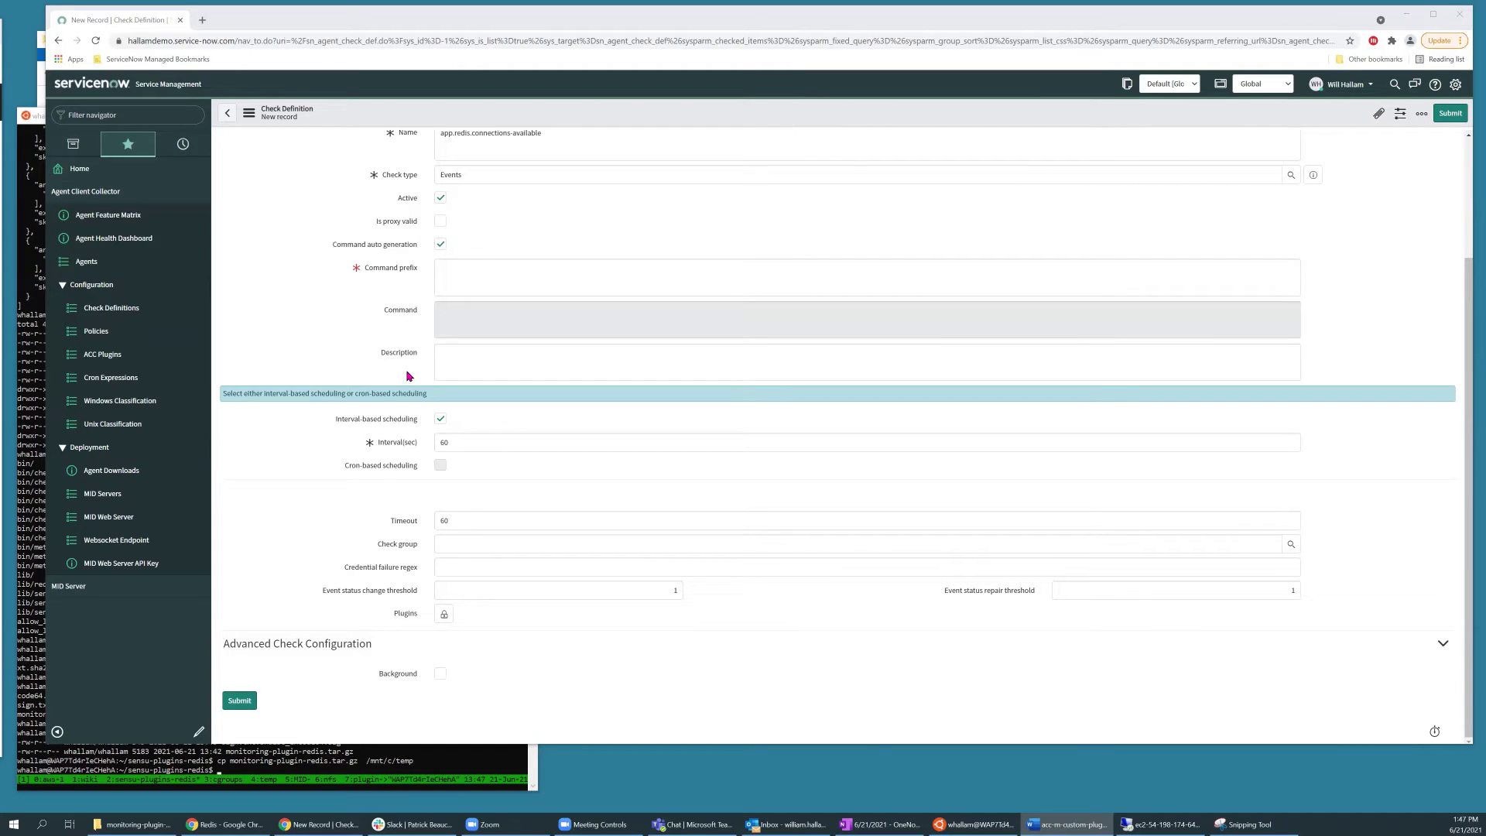
{"action": "left_click", "coordinate": [492, 268]}
{"action": "type", "text": "check-redis-connections-available.rb"}
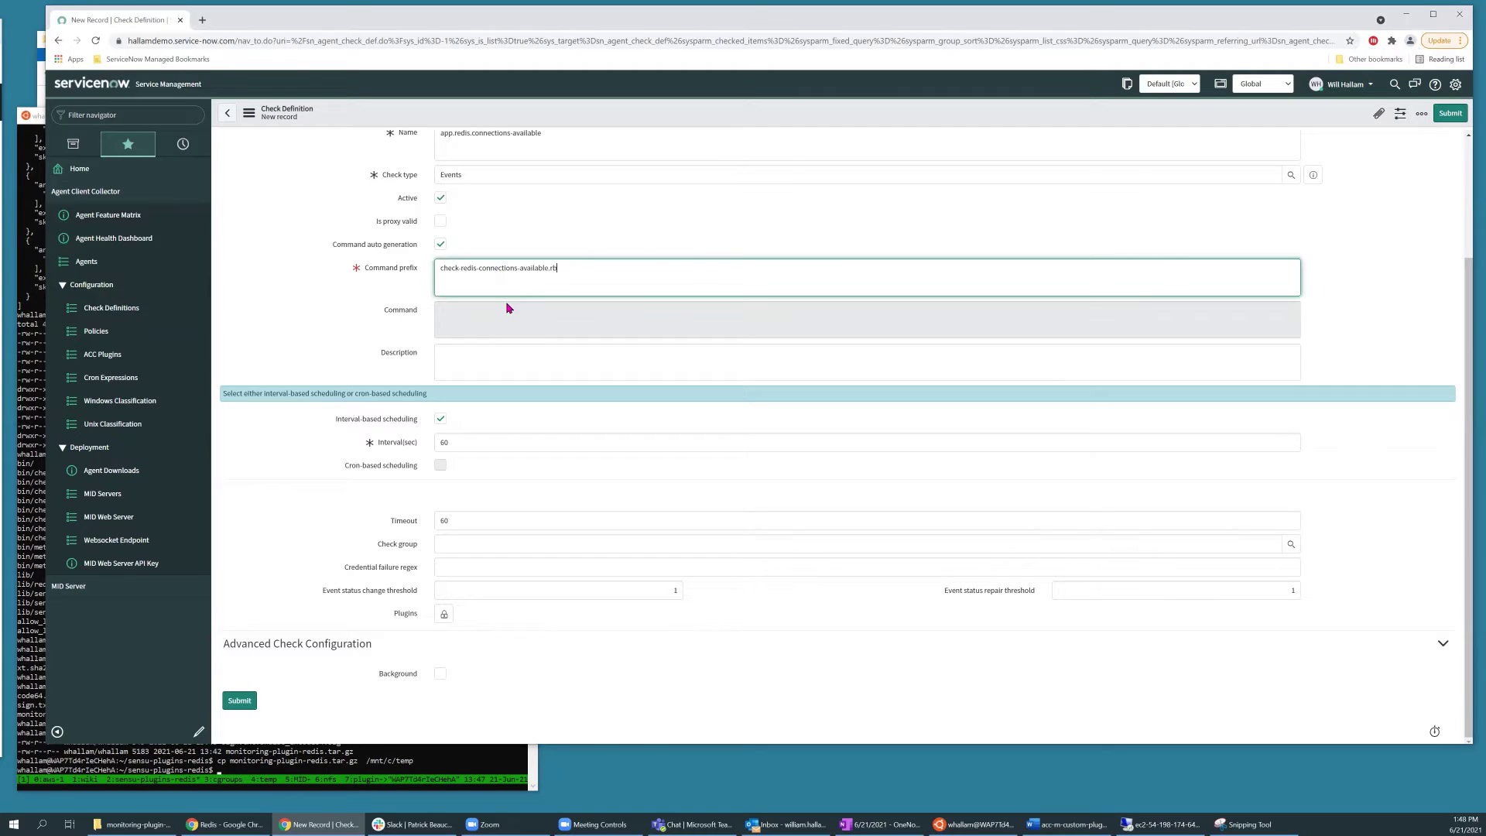
{"action": "left_click", "coordinate": [474, 357]}
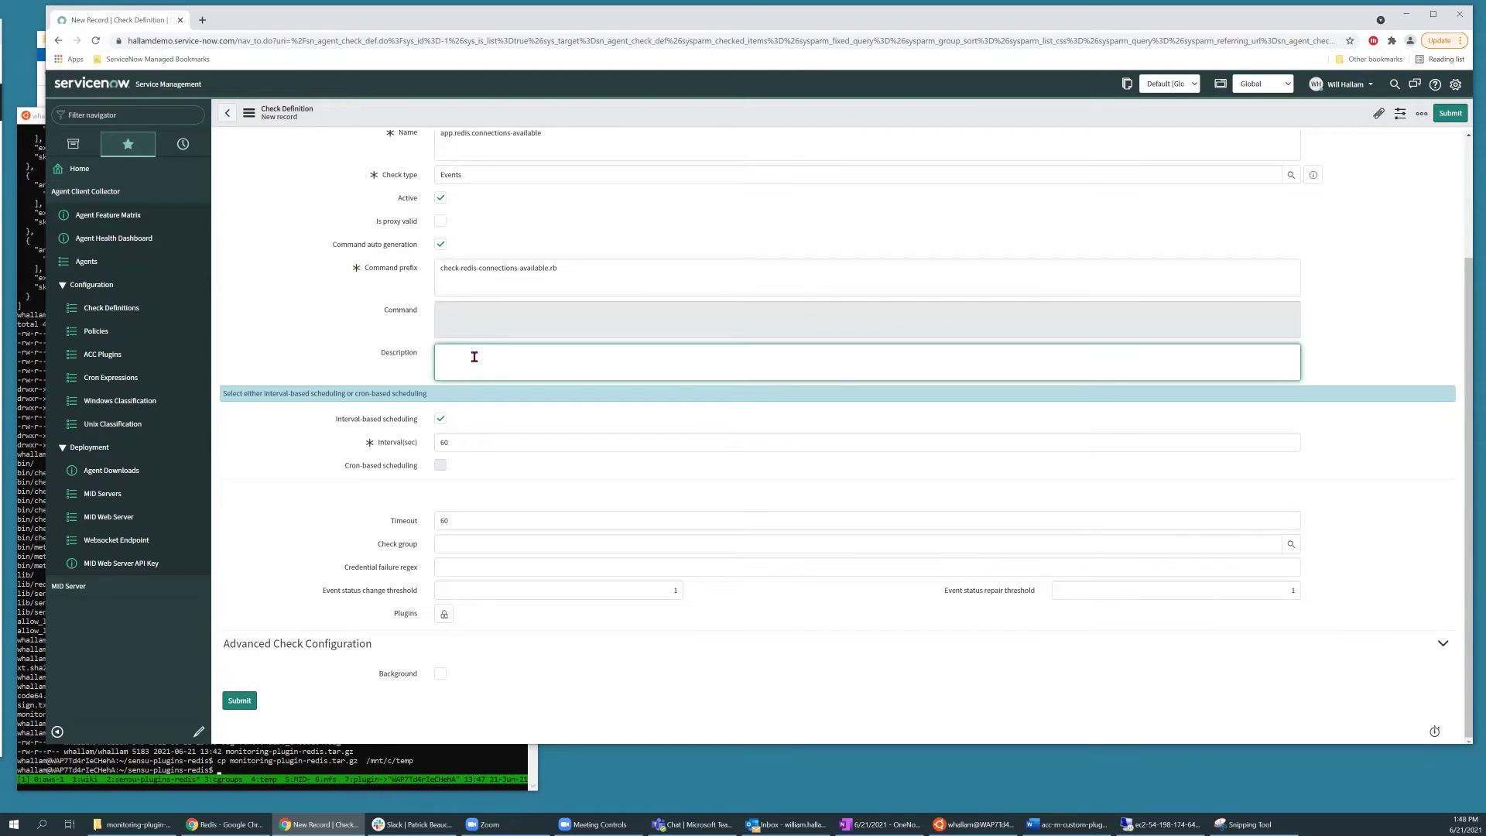
{"action": "type", "text": "Check redis available connections"}
Add monitoring-plugin-redis to the Plugins field and save app.redis.connections-available.
{"action": "left_click", "coordinate": [444, 615]}
{"action": "scroll", "coordinate": [495, 673], "scroll_direction": "down", "scroll_amount": 1}
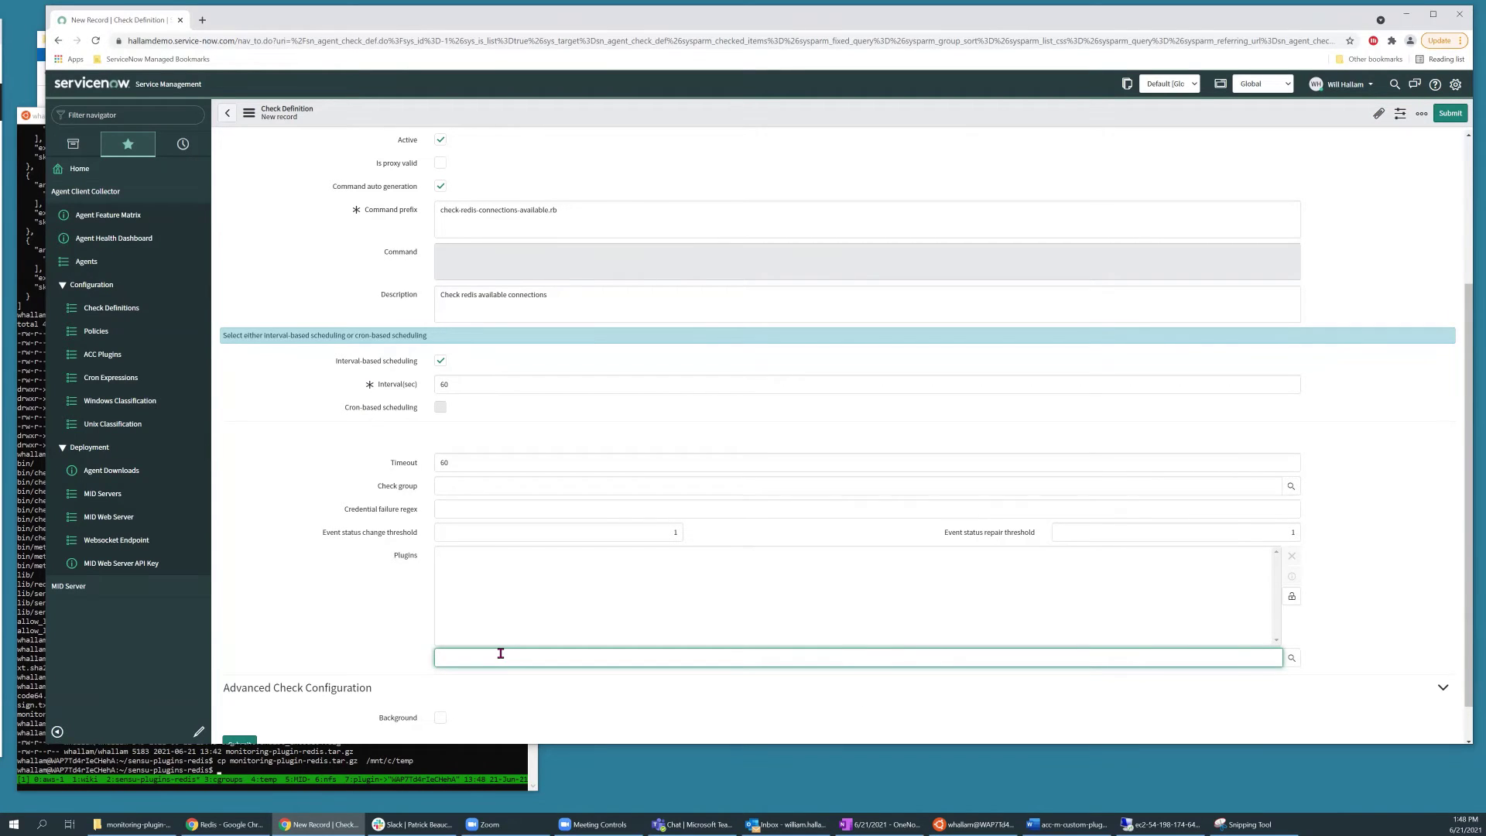
{"action": "type", "text": "1"}
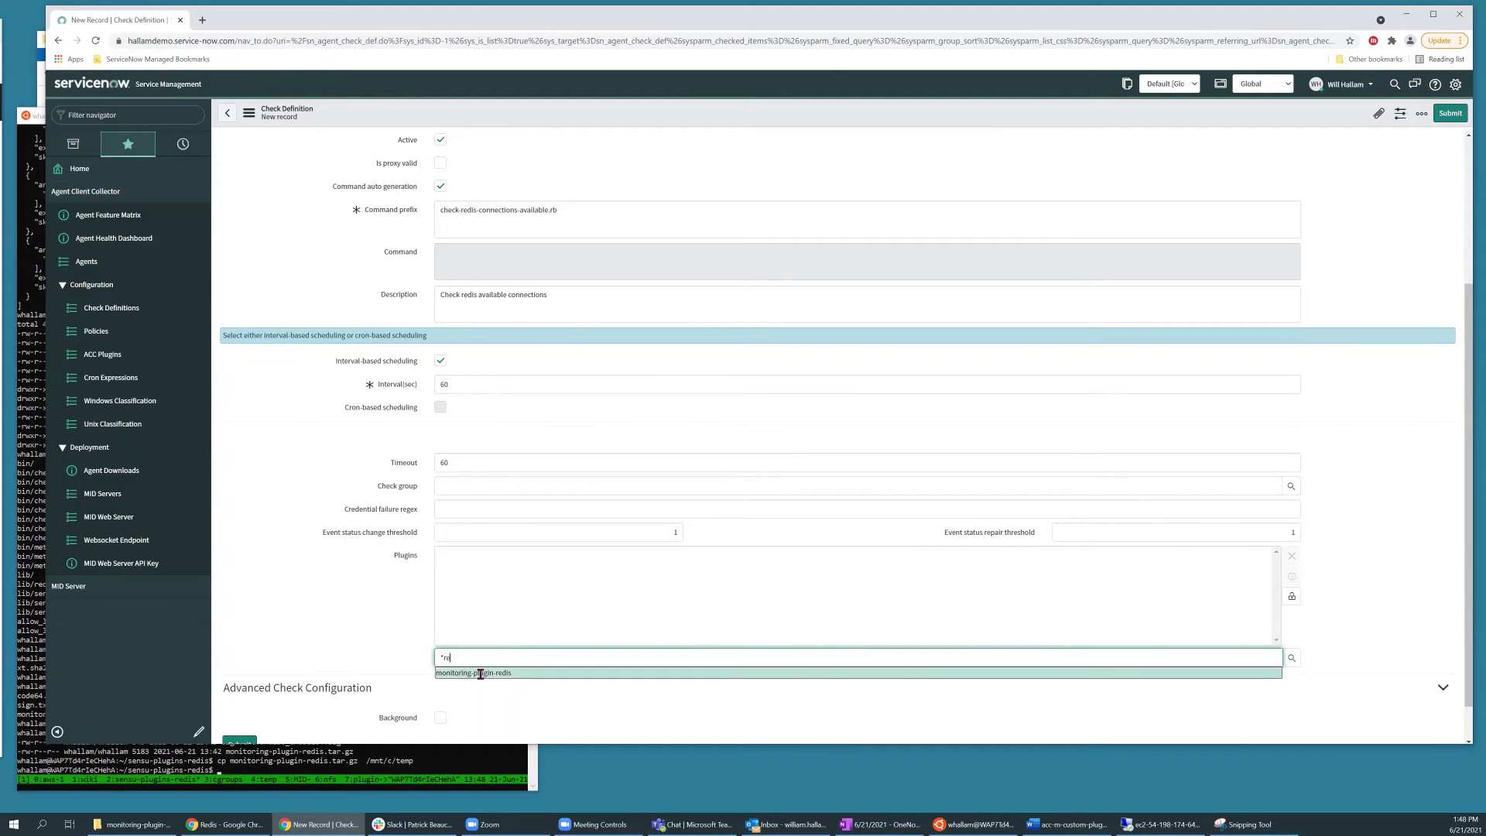
{"action": "left_click", "coordinate": [480, 673]}
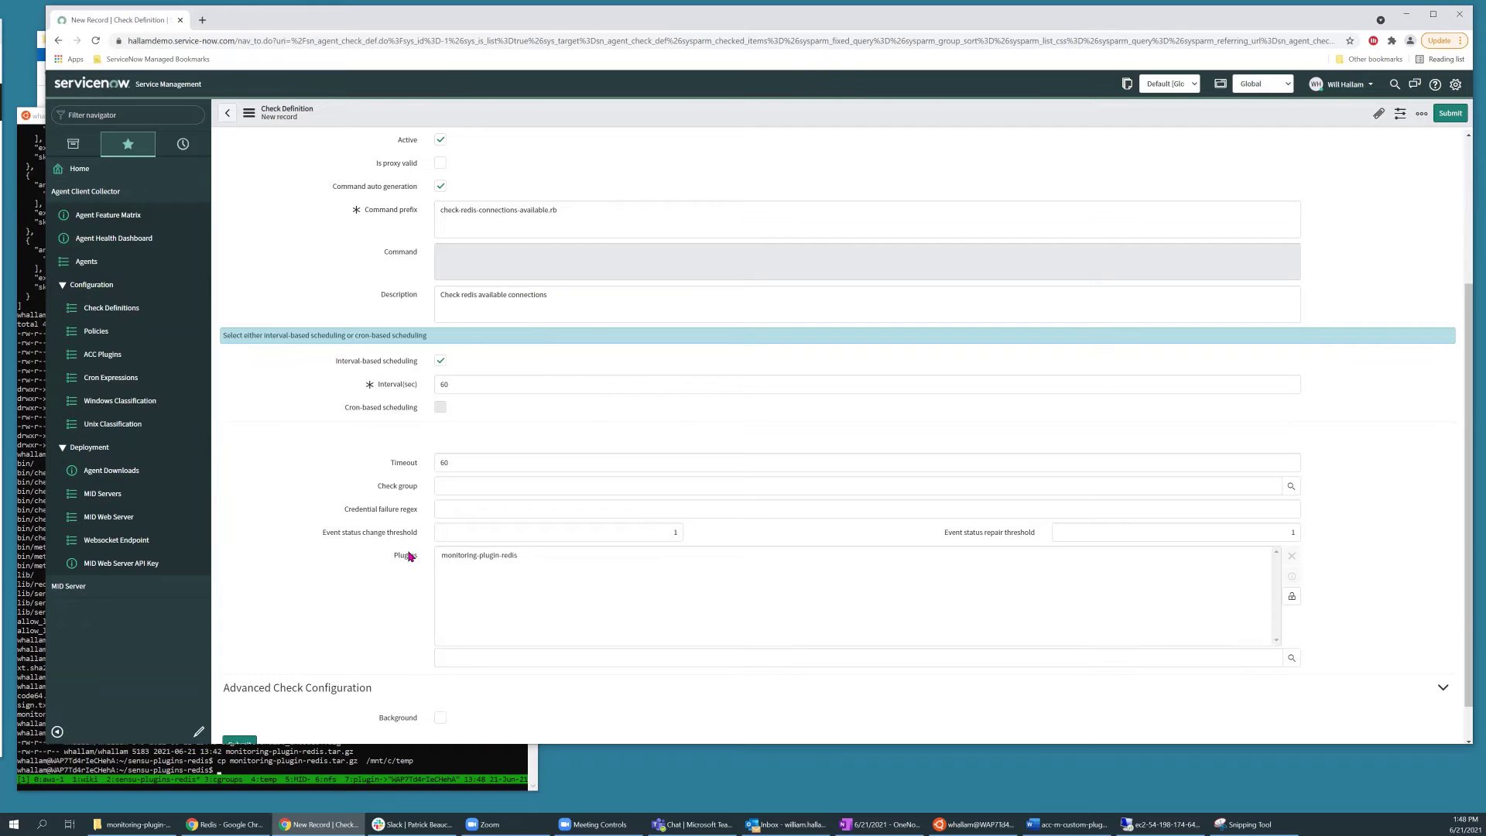
{"action": "scroll", "coordinate": [367, 566], "scroll_direction": "down", "scroll_amount": 1}
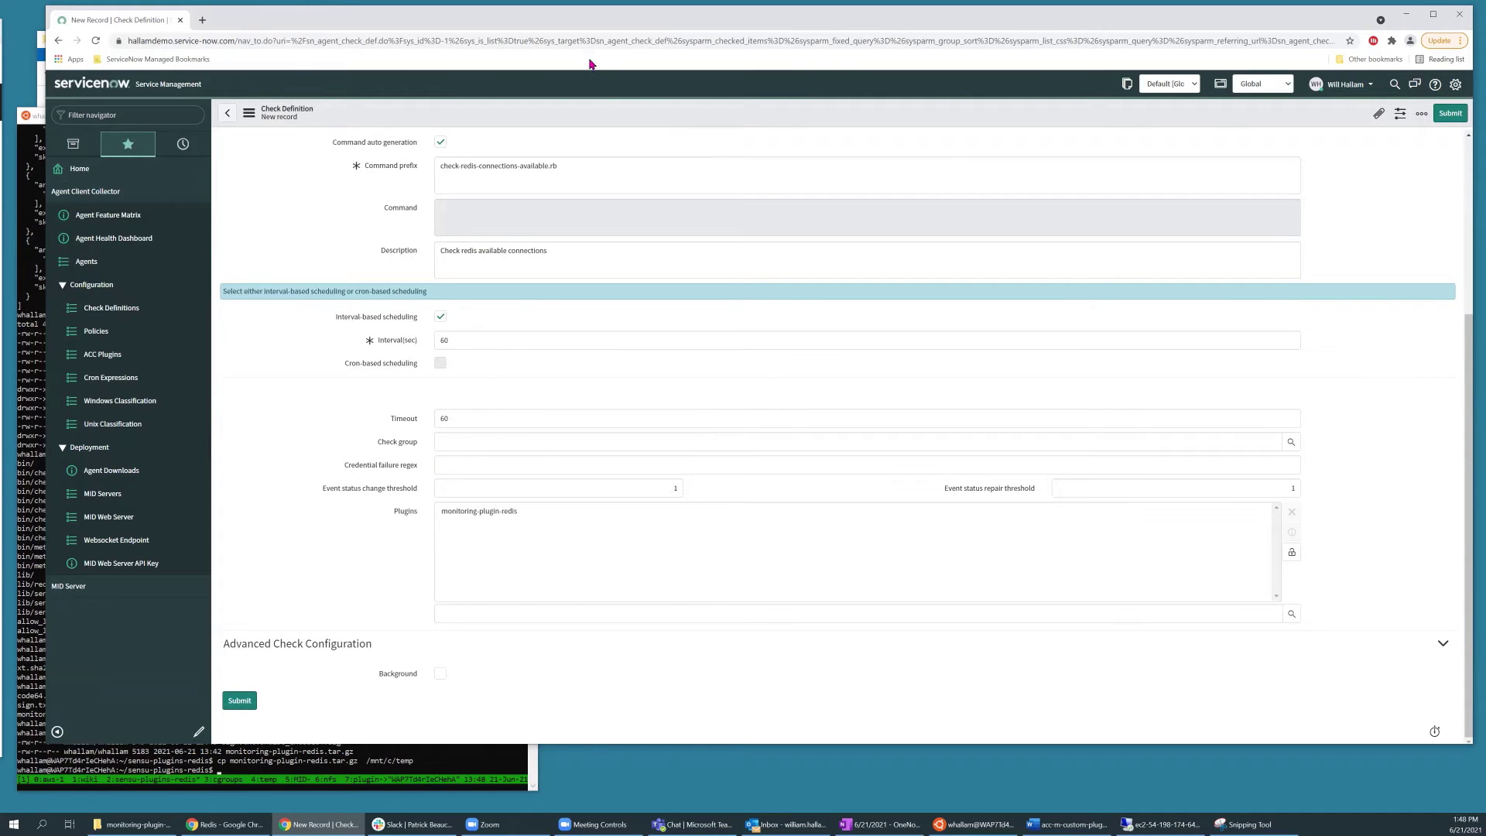
{"action": "right_click", "coordinate": [617, 111]}
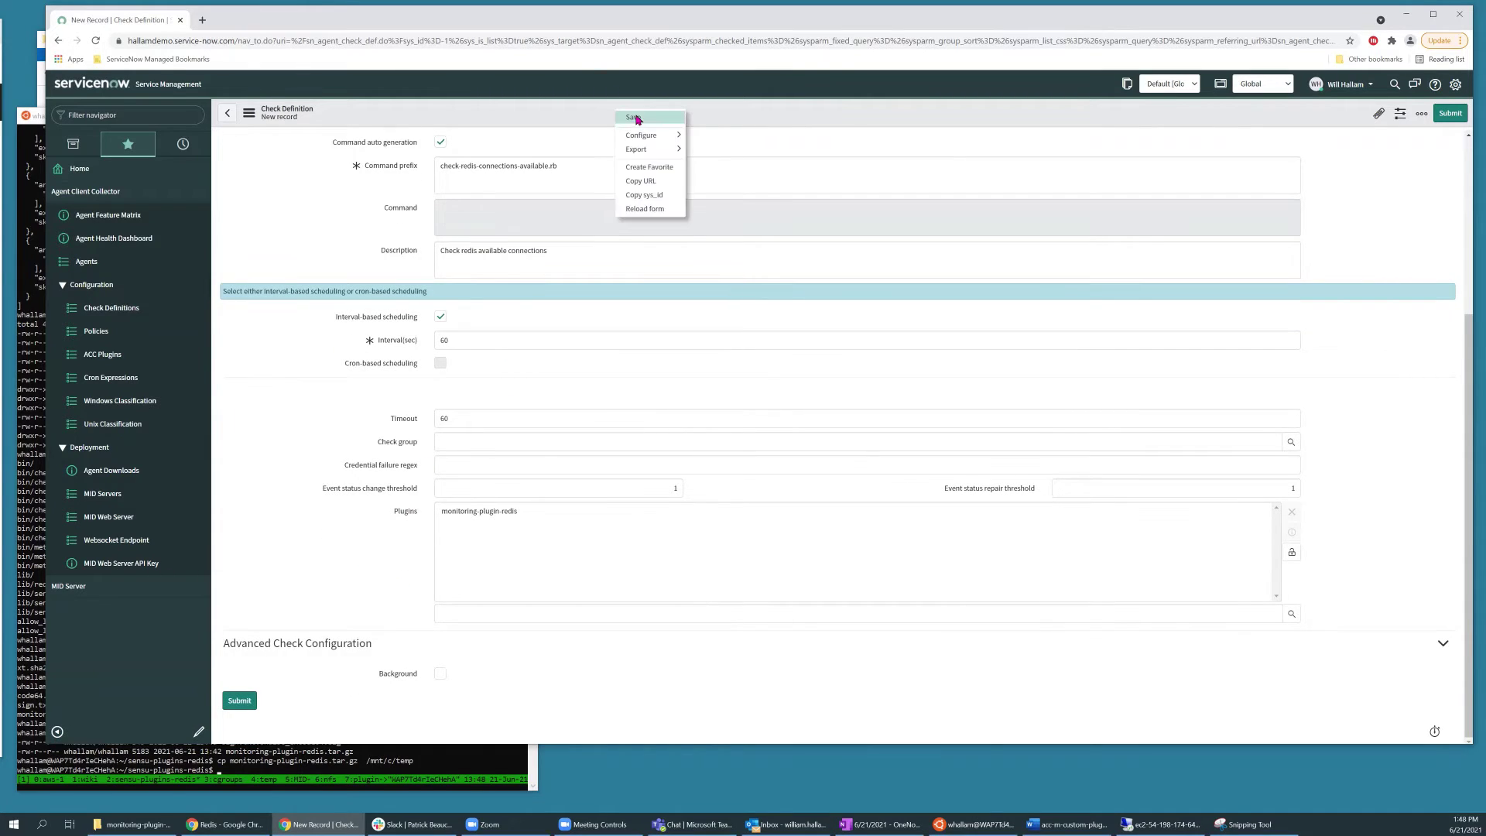
{"action": "left_click", "coordinate": [634, 117]}
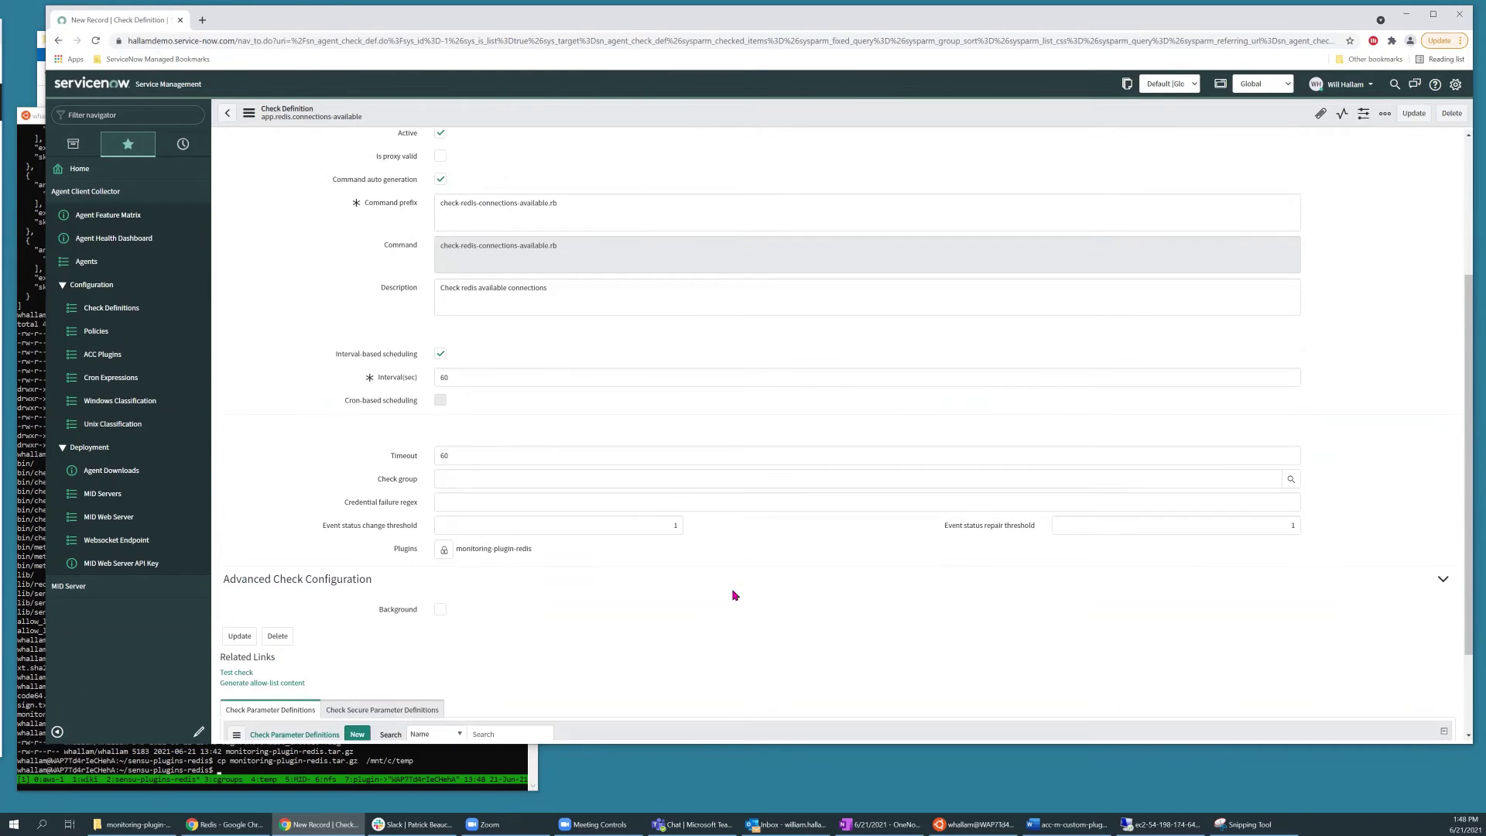
Add a check parameter named critical with default value 10 and flag -c.
{"action": "scroll", "coordinate": [734, 594], "scroll_direction": "down", "scroll_amount": 2}
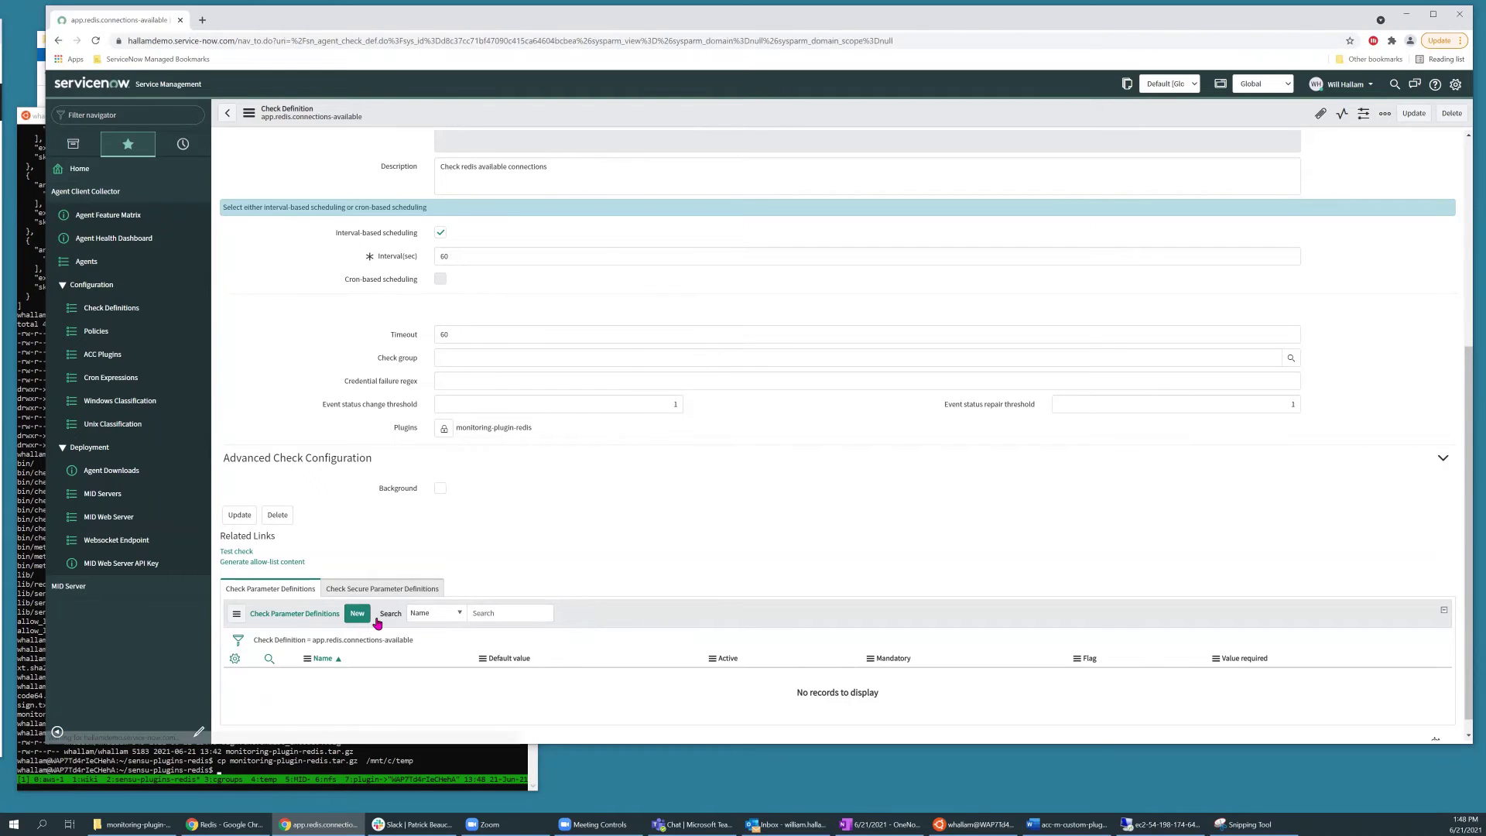
{"action": "left_click", "coordinate": [358, 614]}
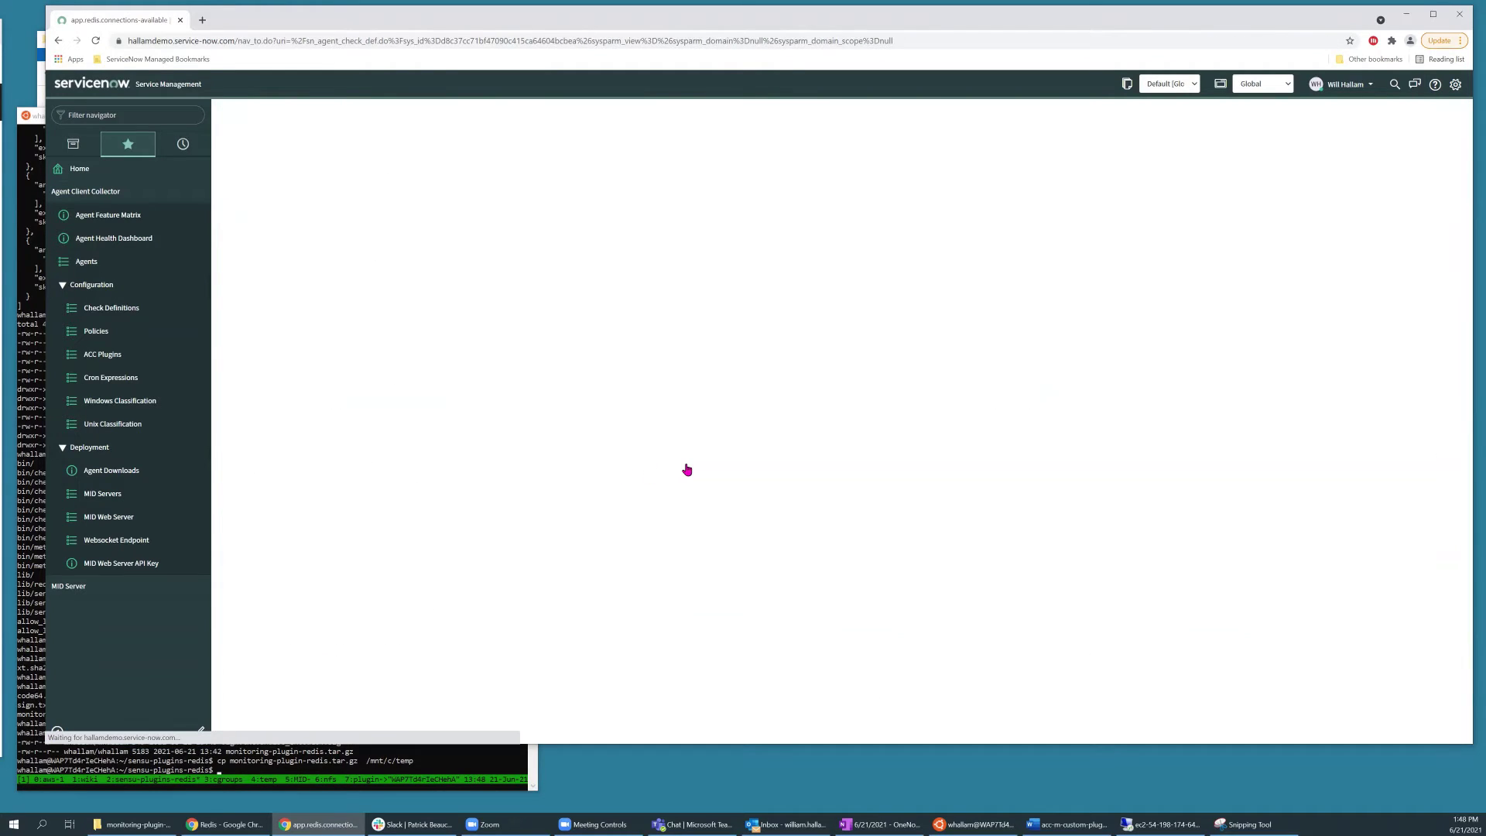
{"action": "left_click", "coordinate": [483, 160]}
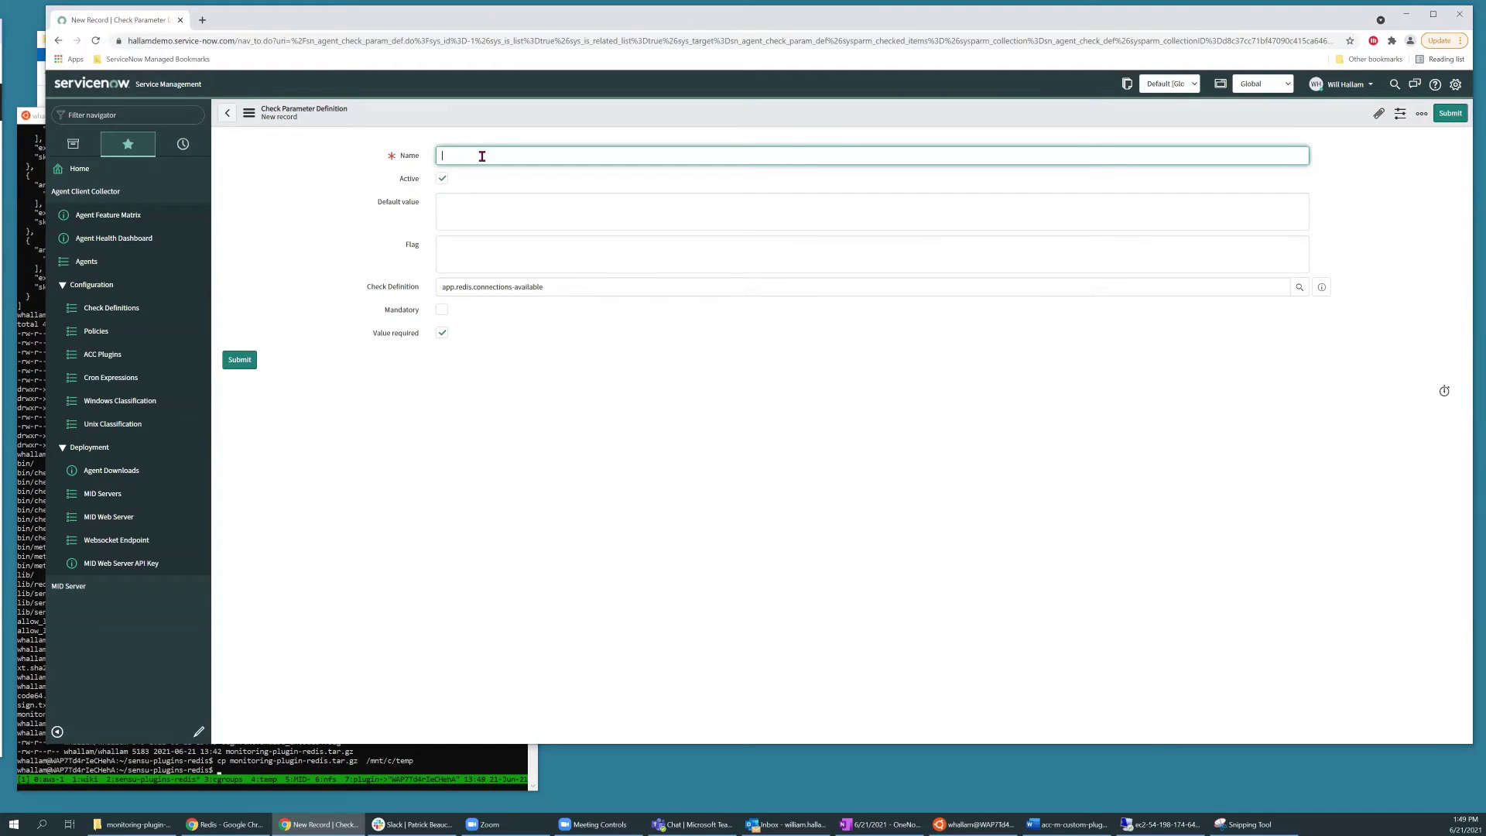
{"action": "type", "text": "critical"}
{"action": "key", "text": "Tab"}
{"action": "key", "text": "Tab"}
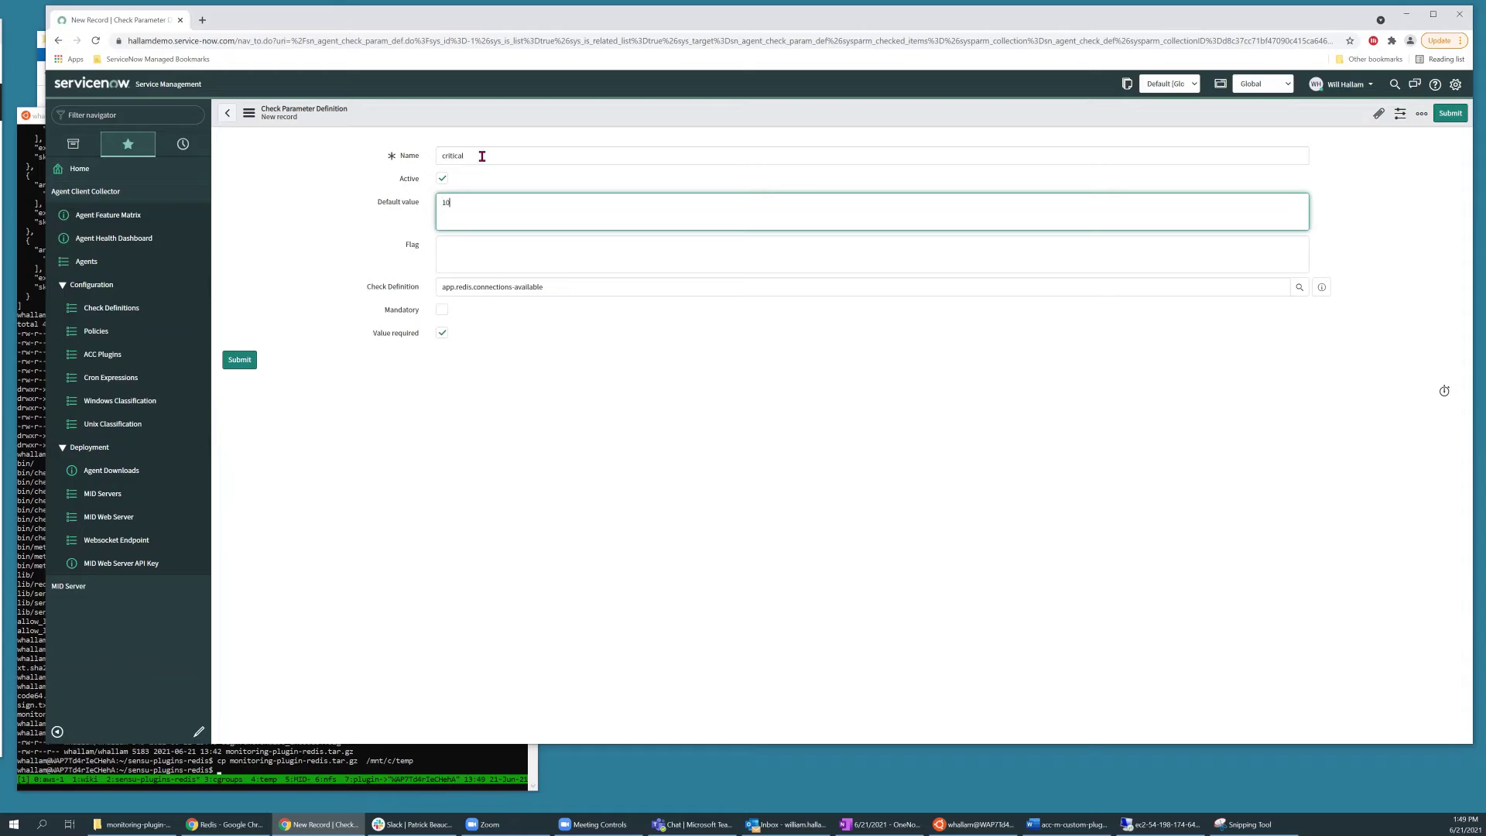
{"action": "key", "text": "Tab"}
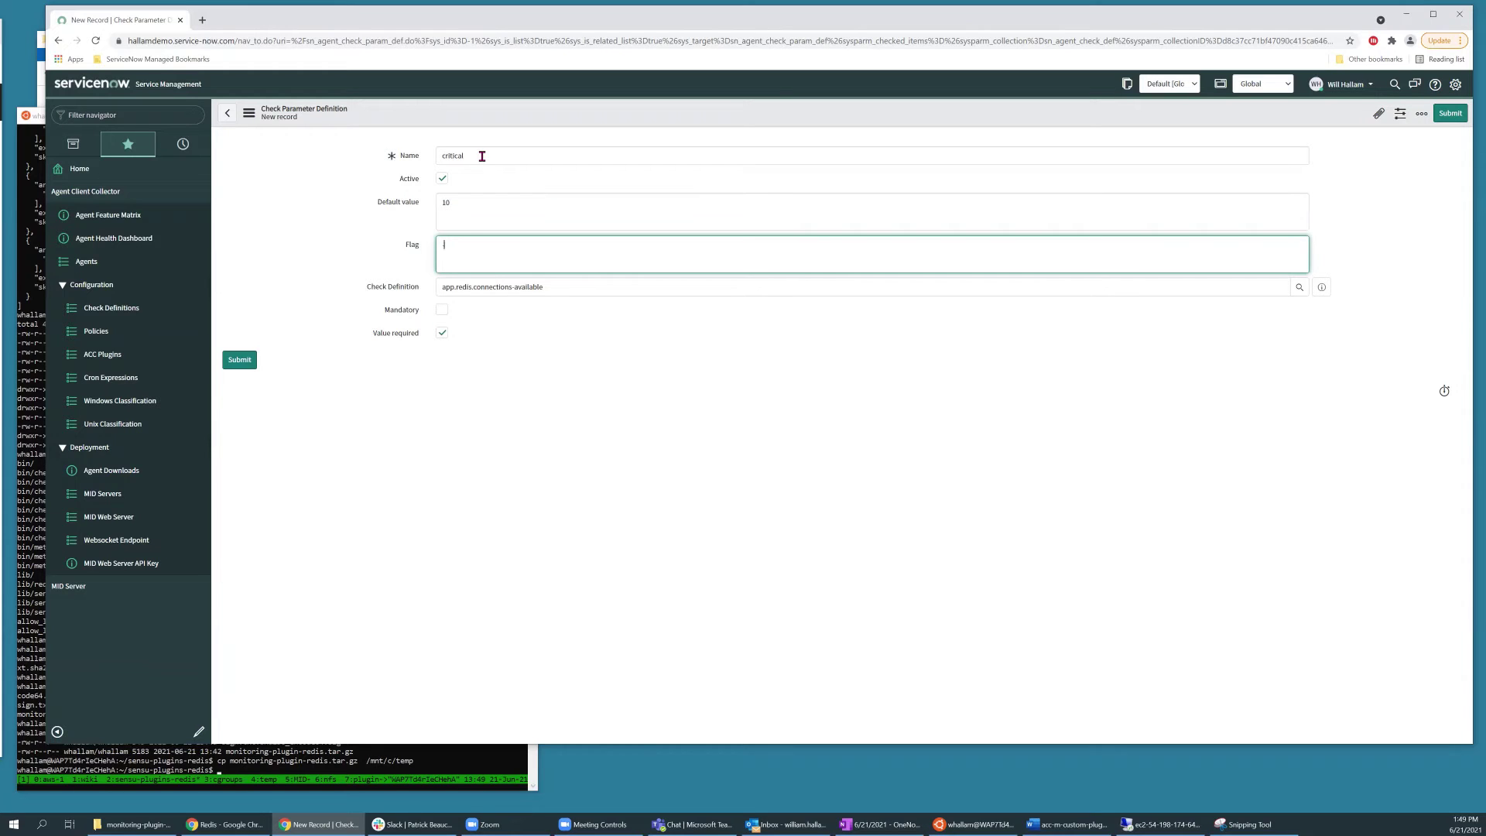
{"action": "left_click", "coordinate": [239, 360]}
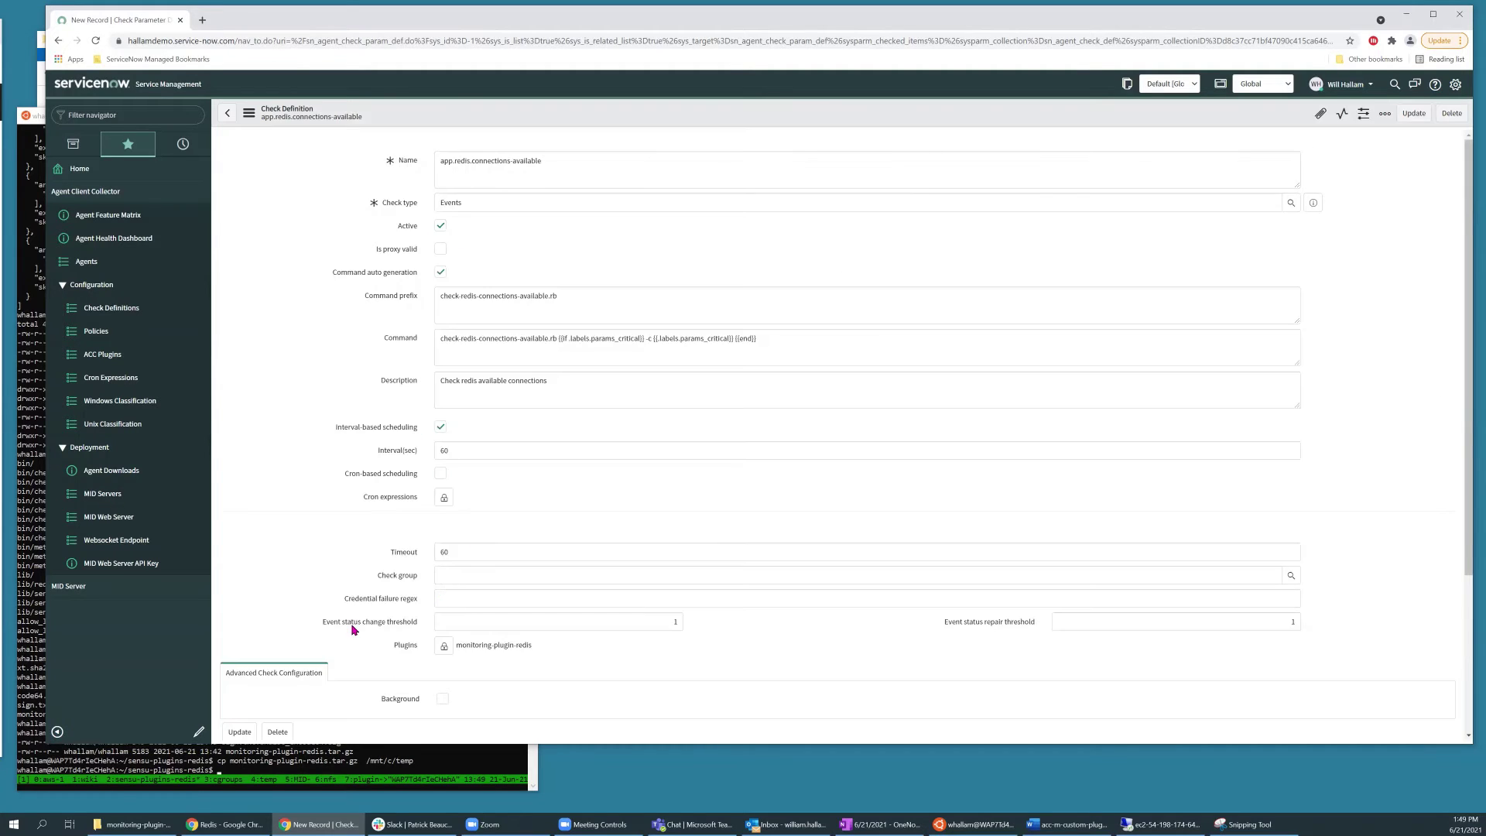
Add a check parameter named warning with default value 50 and flag -w.
{"action": "scroll", "coordinate": [356, 629], "scroll_direction": "up", "scroll_amount": 10}
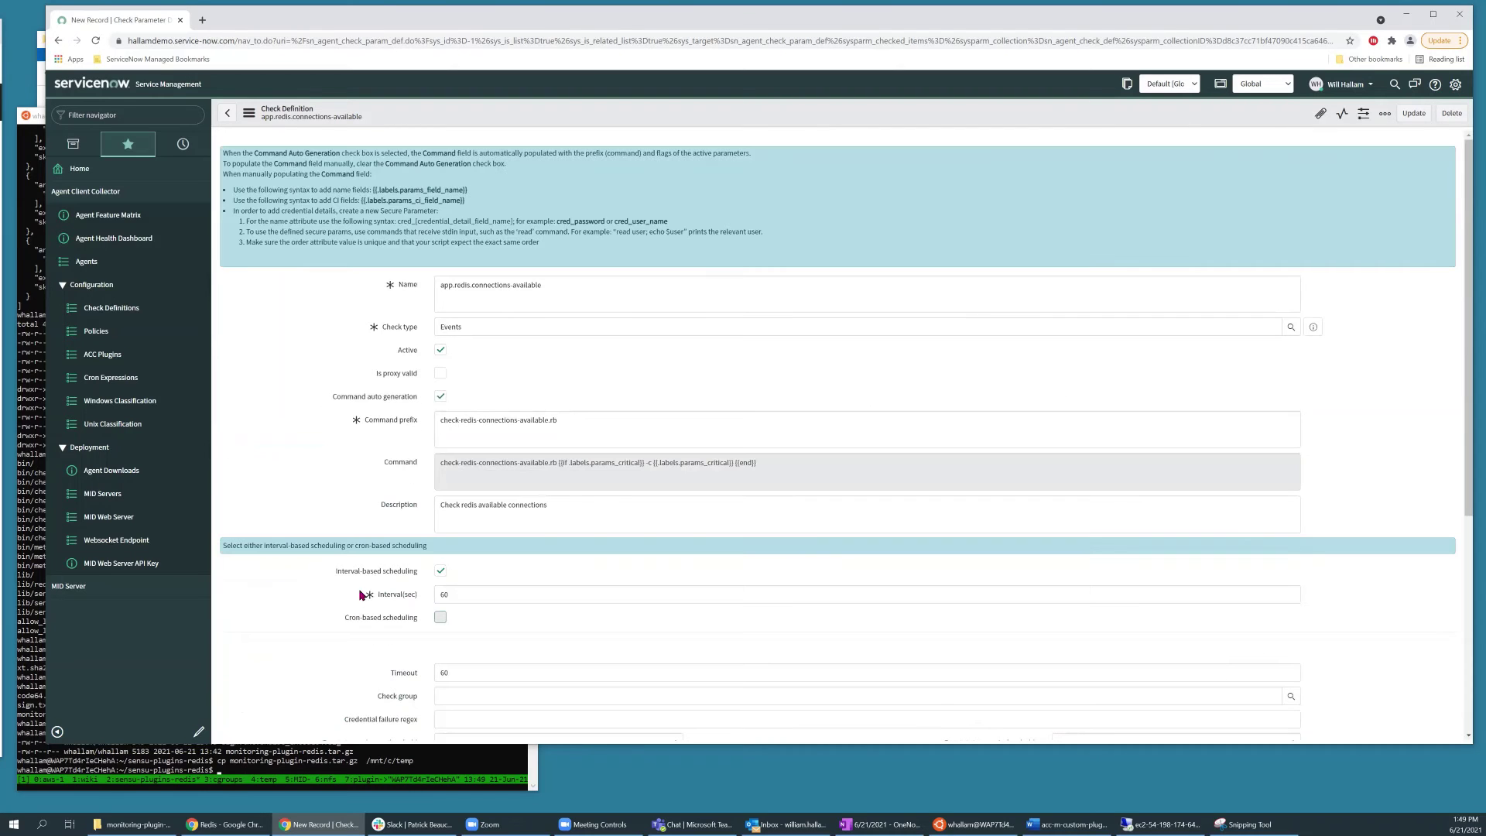
{"action": "scroll", "coordinate": [361, 593], "scroll_direction": "down", "scroll_amount": 5}
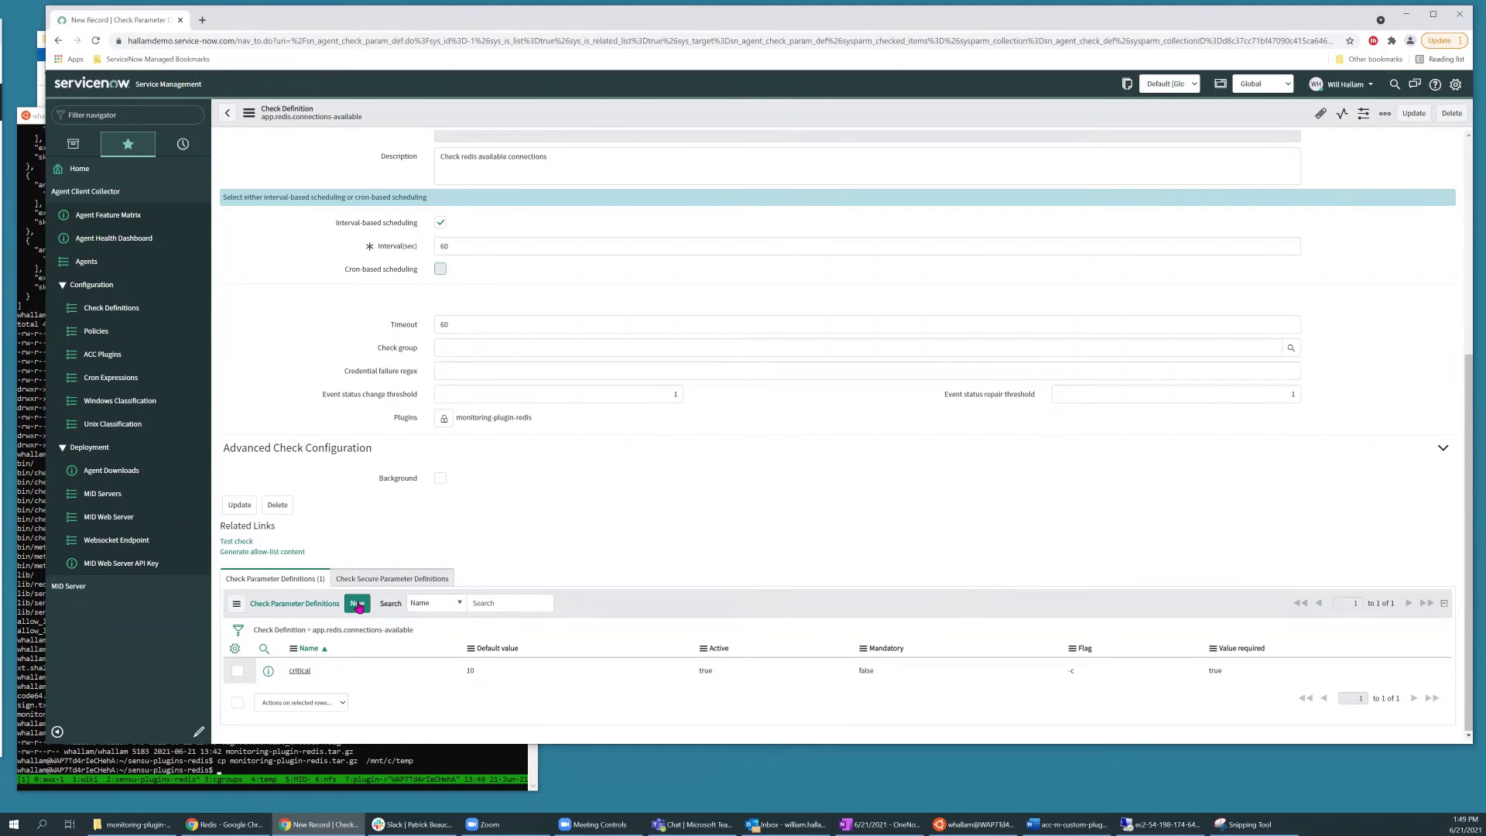
{"action": "left_click", "coordinate": [357, 603]}
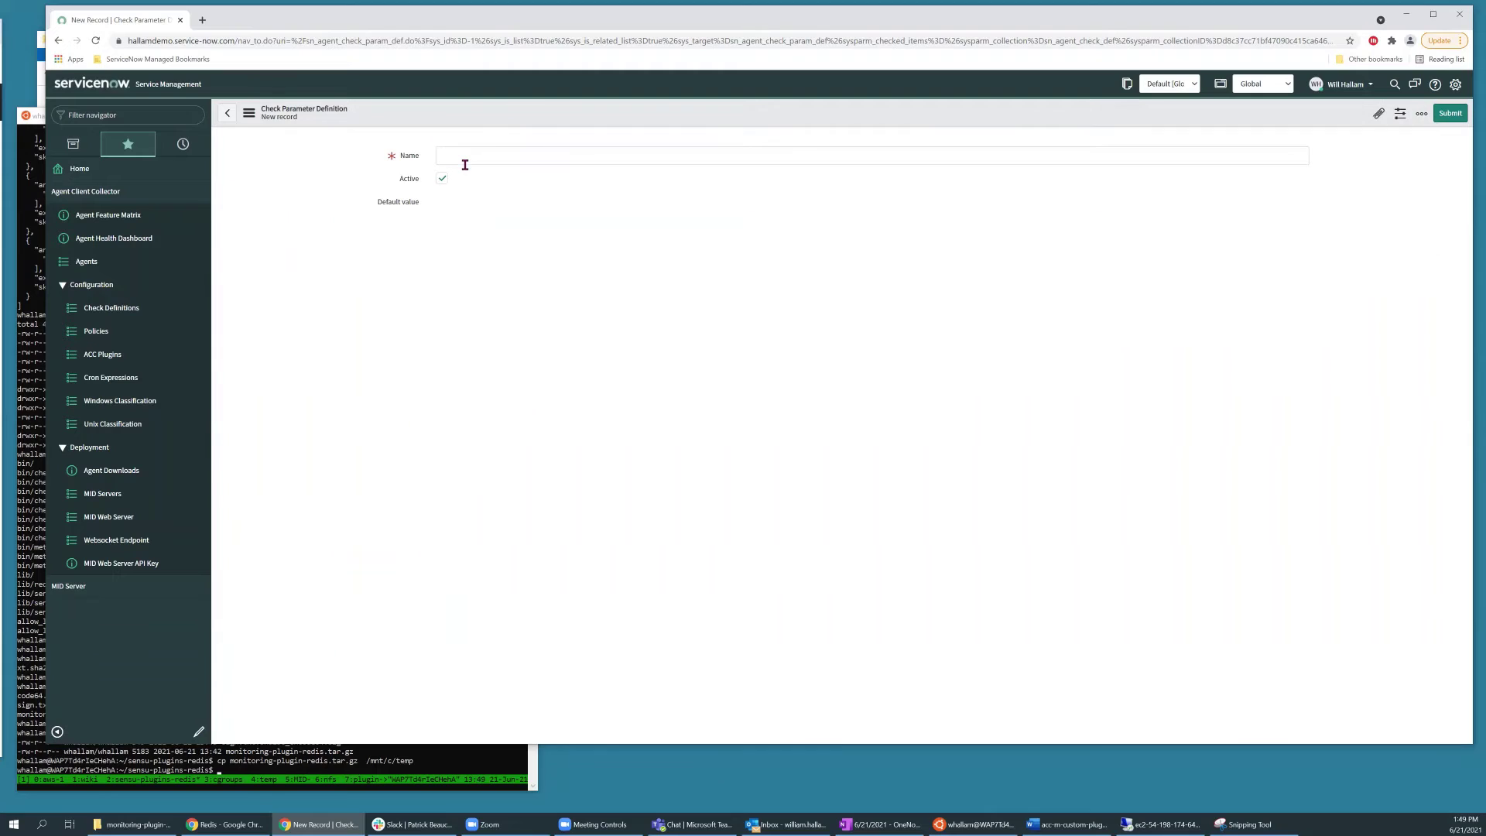
{"action": "left_click", "coordinate": [460, 153]}
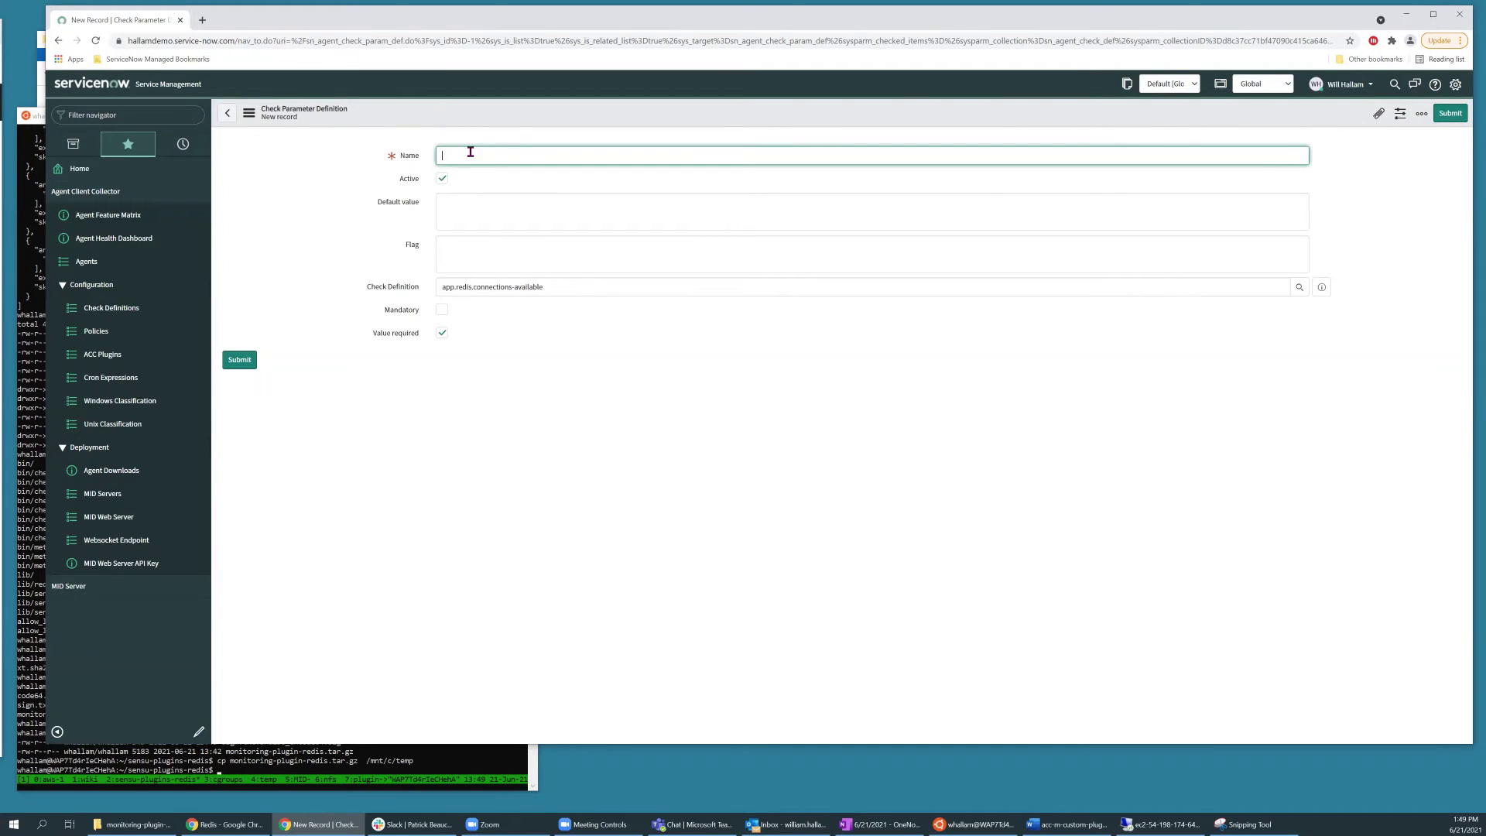
{"action": "type", "text": "warning"}
{"action": "left_click", "coordinate": [455, 203]}
{"action": "type", "text": "50"}
{"action": "left_click", "coordinate": [464, 256]}
{"action": "type", "text": "-w"}
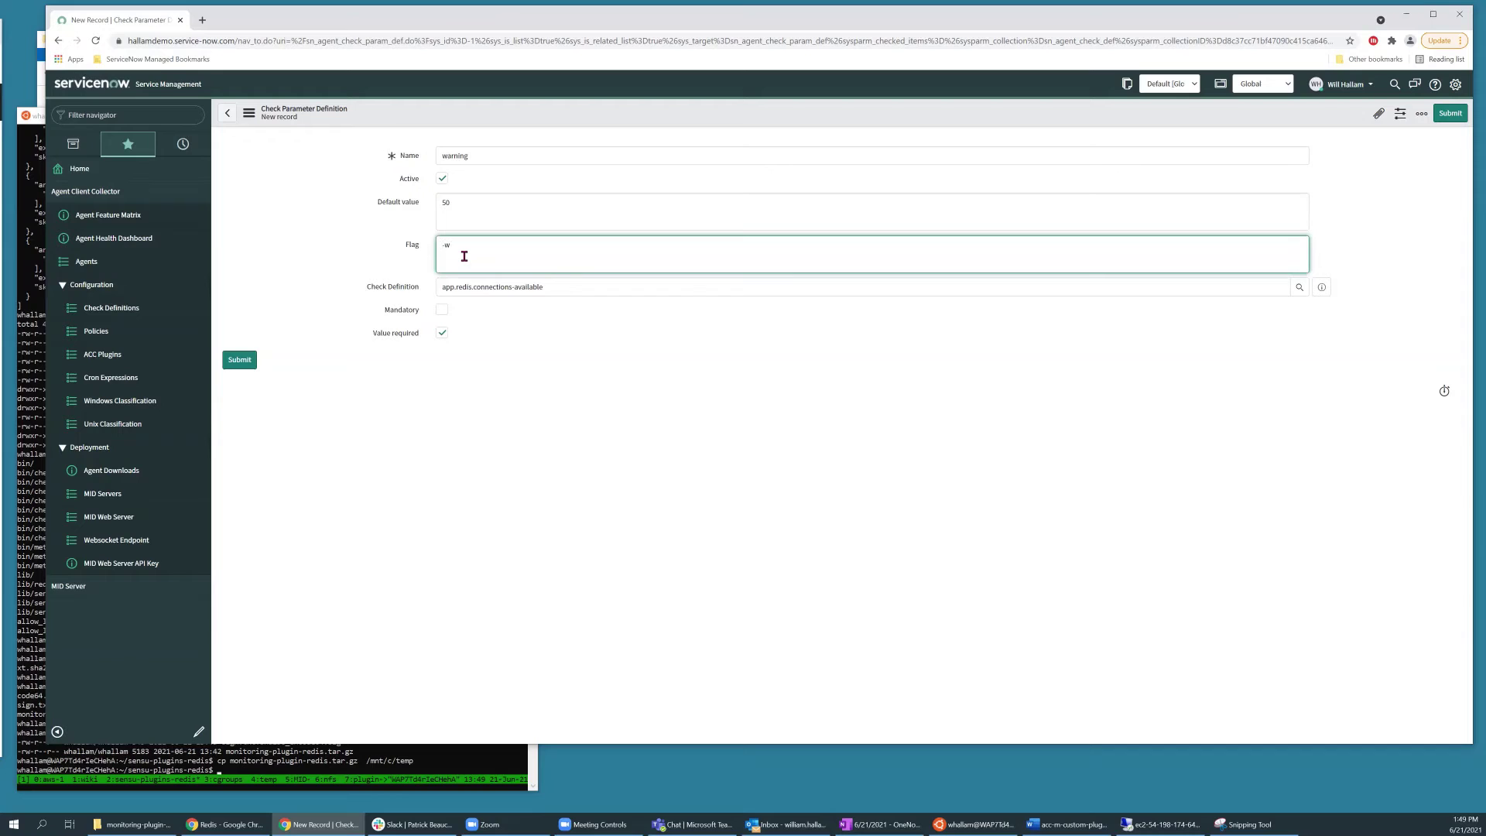
{"action": "left_click", "coordinate": [239, 361]}
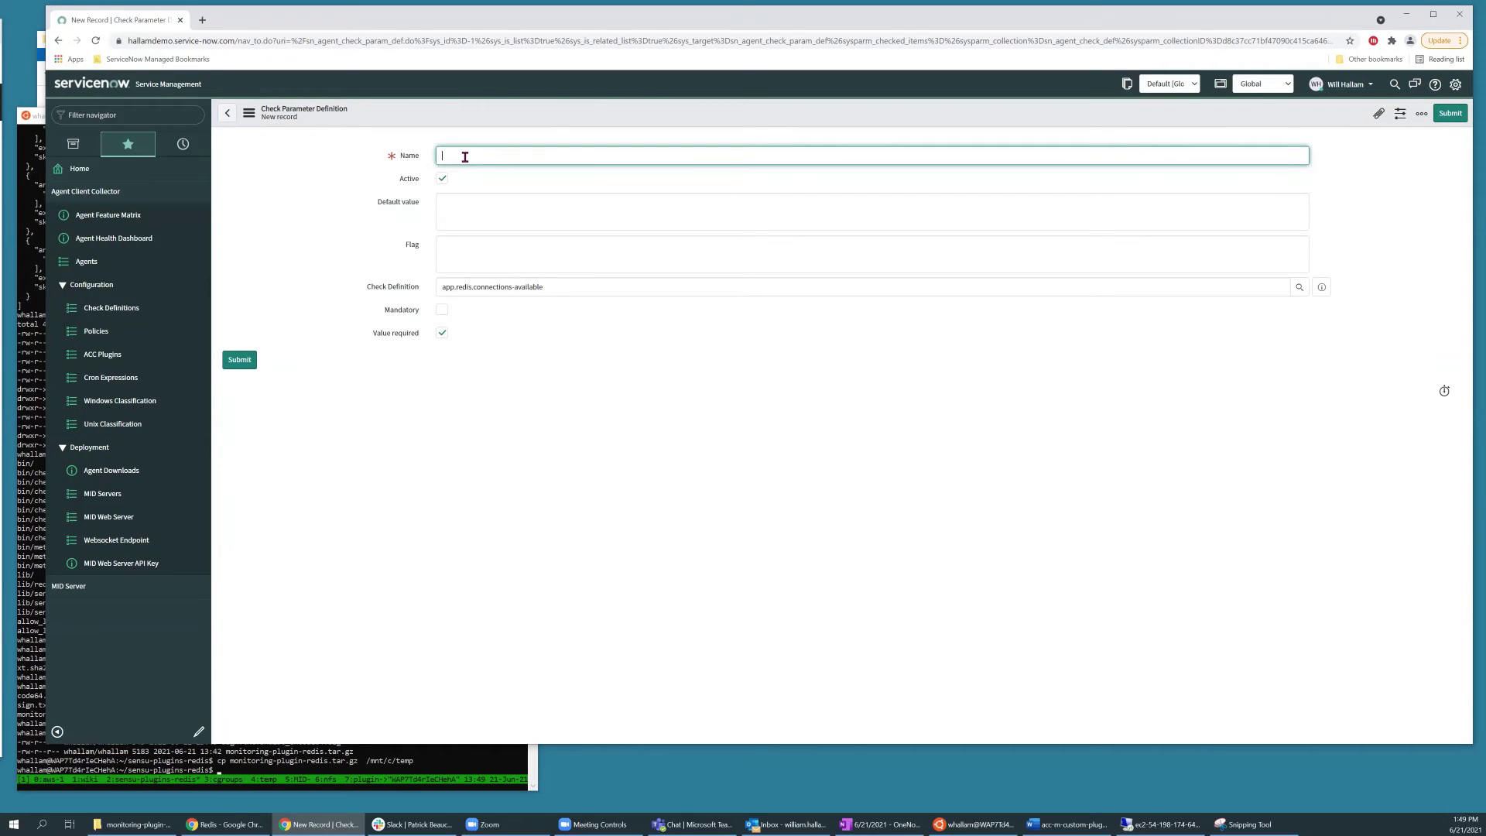
Submit a host parameter with default value localhost and flag -h.
{"action": "type", "text": "host"}
{"action": "key", "text": "Tab"}
{"action": "type", "text": "-h"}
{"action": "key", "text": "Tab"}
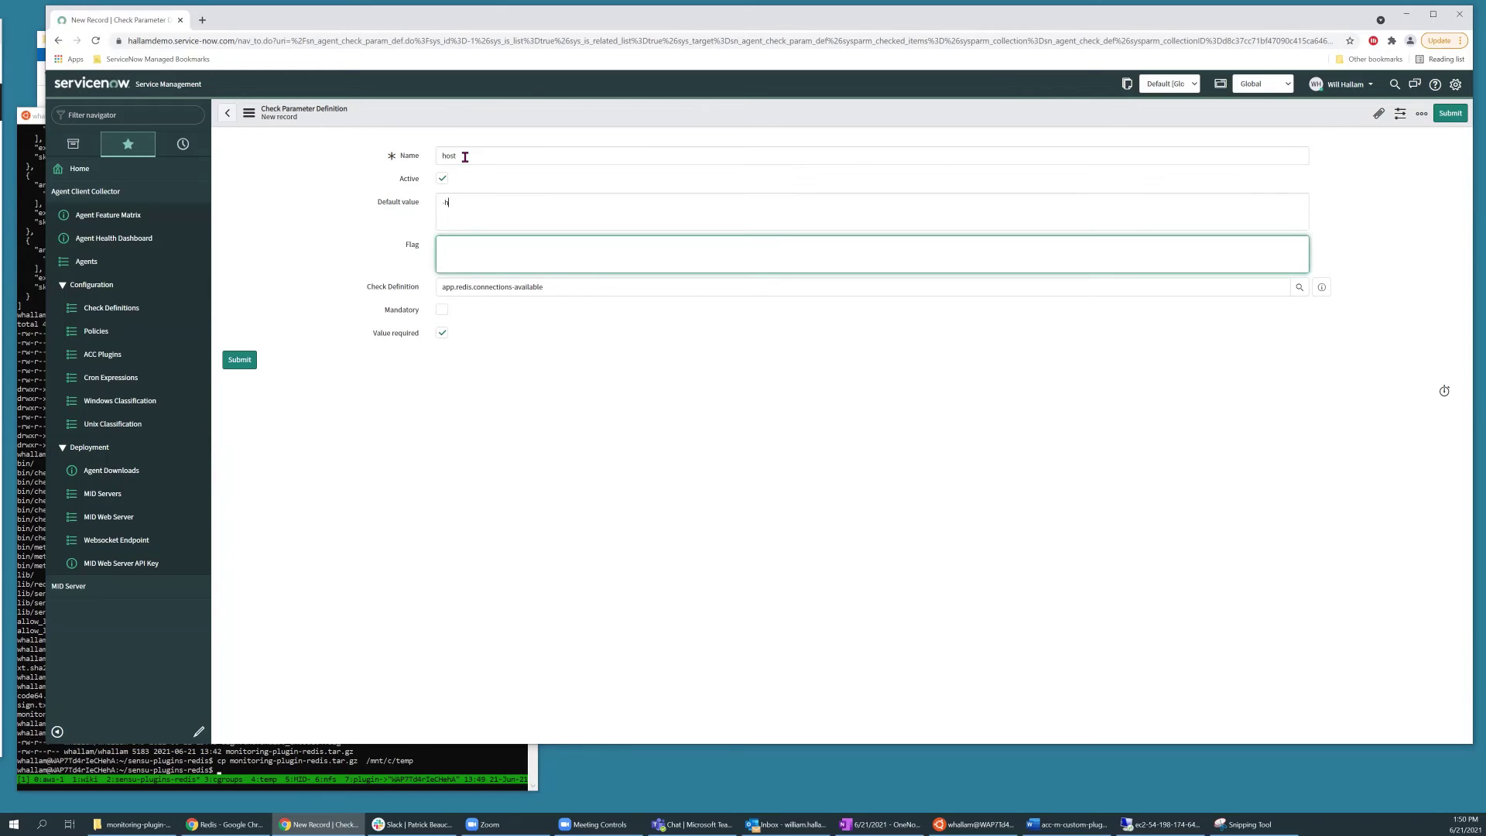
{"action": "key", "text": "shift+Tab"}
{"action": "key", "text": "BackSpace"}
{"action": "key", "text": "BackSpace"}
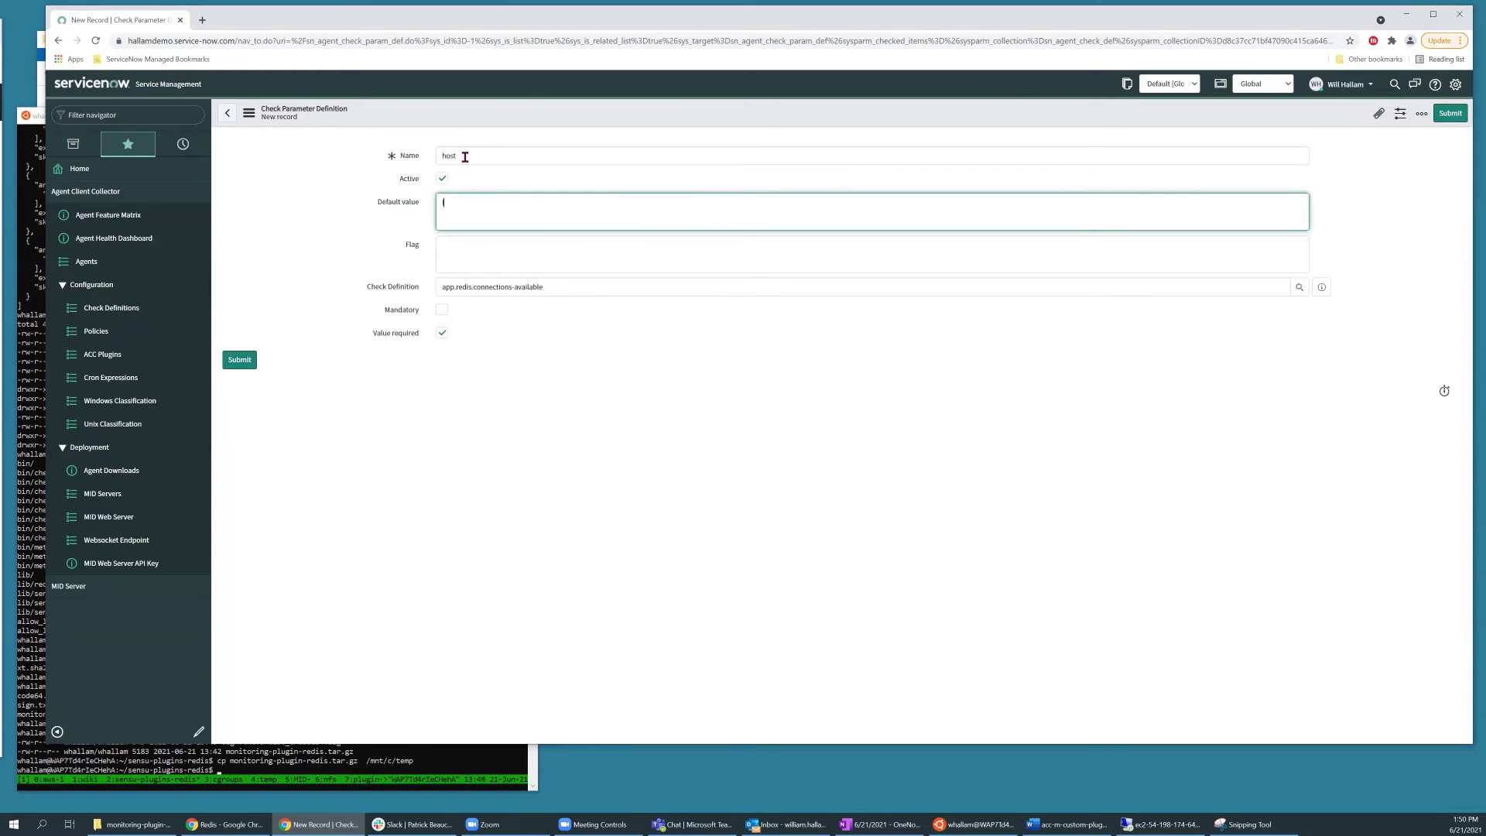
{"action": "type", "text": "localhost"}
{"action": "key", "text": "Tab"}
{"action": "type", "text": "-h"}
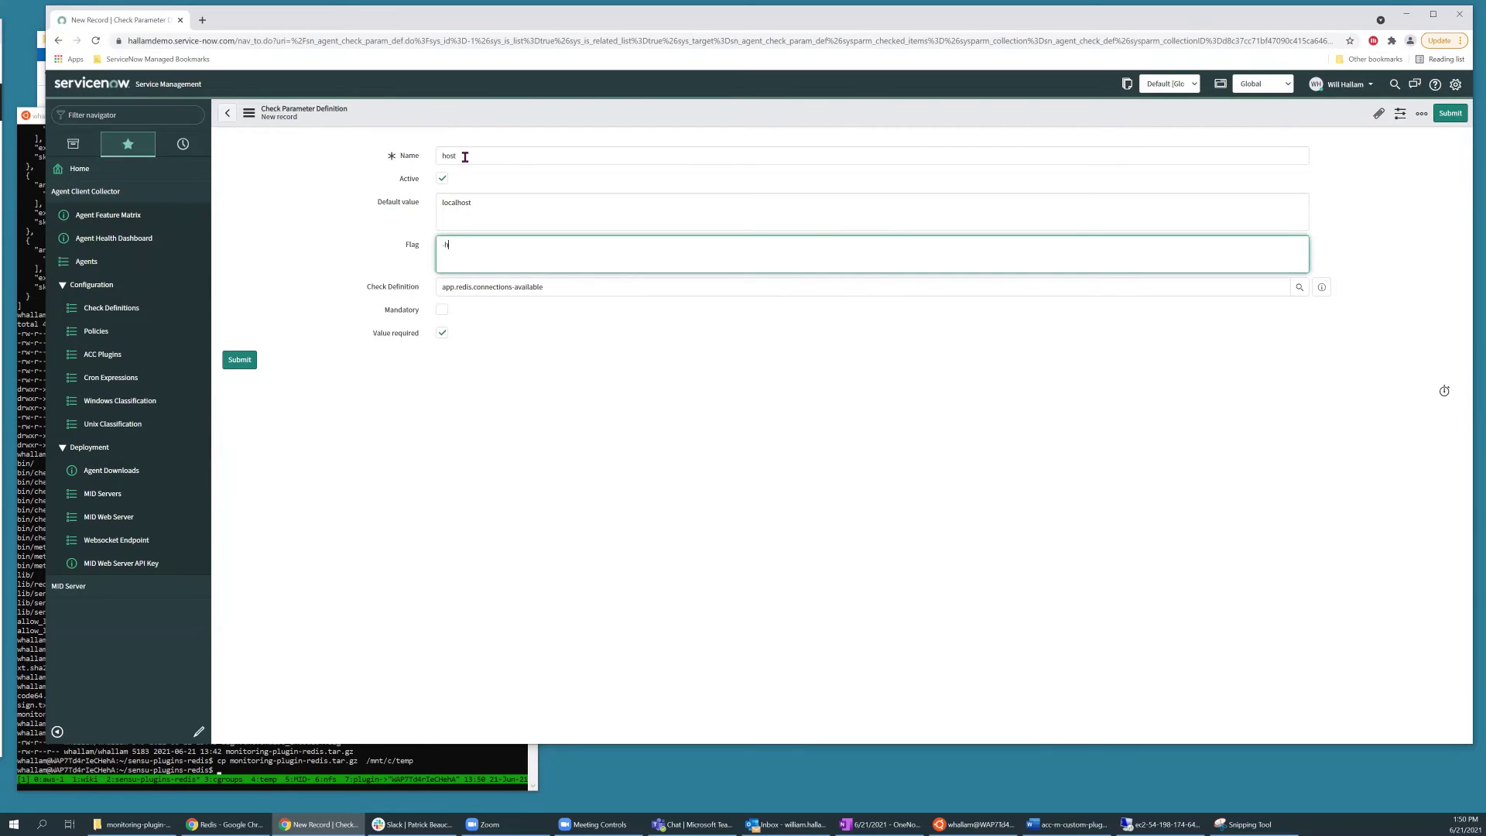
{"action": "left_click", "coordinate": [240, 360]}
{"action": "left_click", "coordinate": [241, 361]}
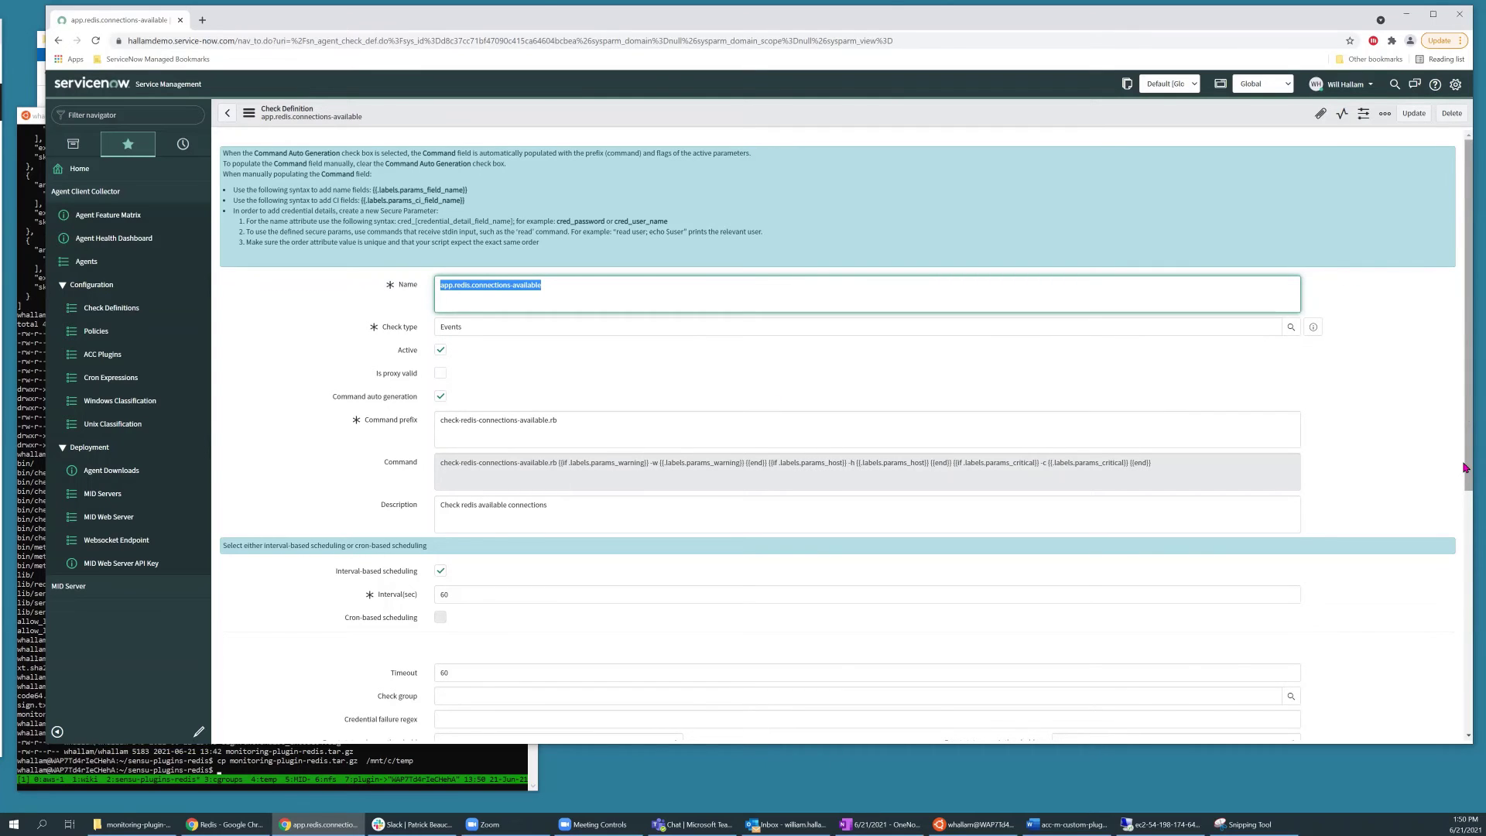
{"action": "scroll", "coordinate": [288, 514], "scroll_direction": "down", "scroll_amount": 5}
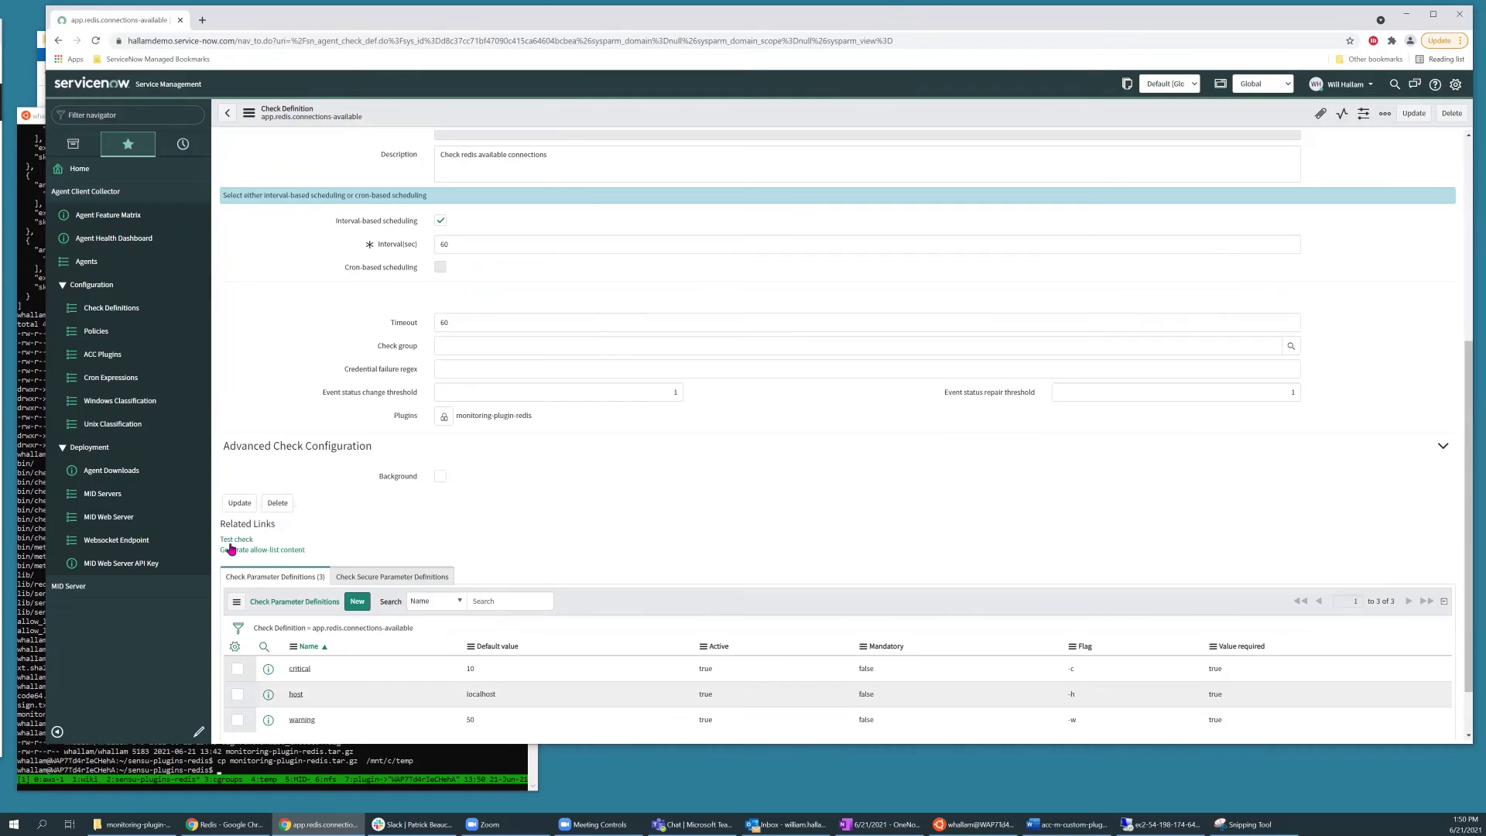
{"action": "left_click", "coordinate": [231, 541]}
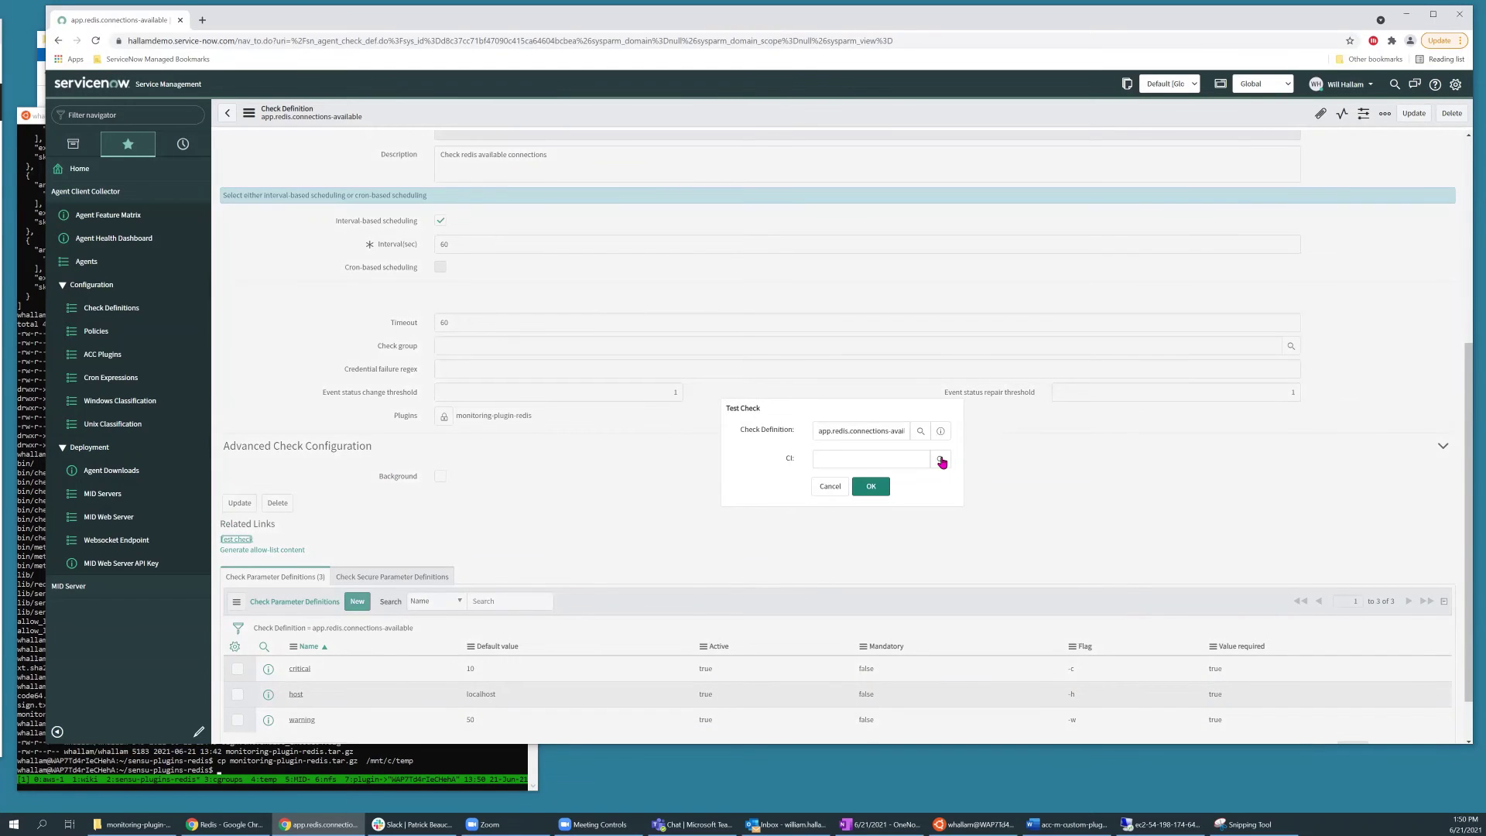
{"action": "left_click", "coordinate": [940, 460]}
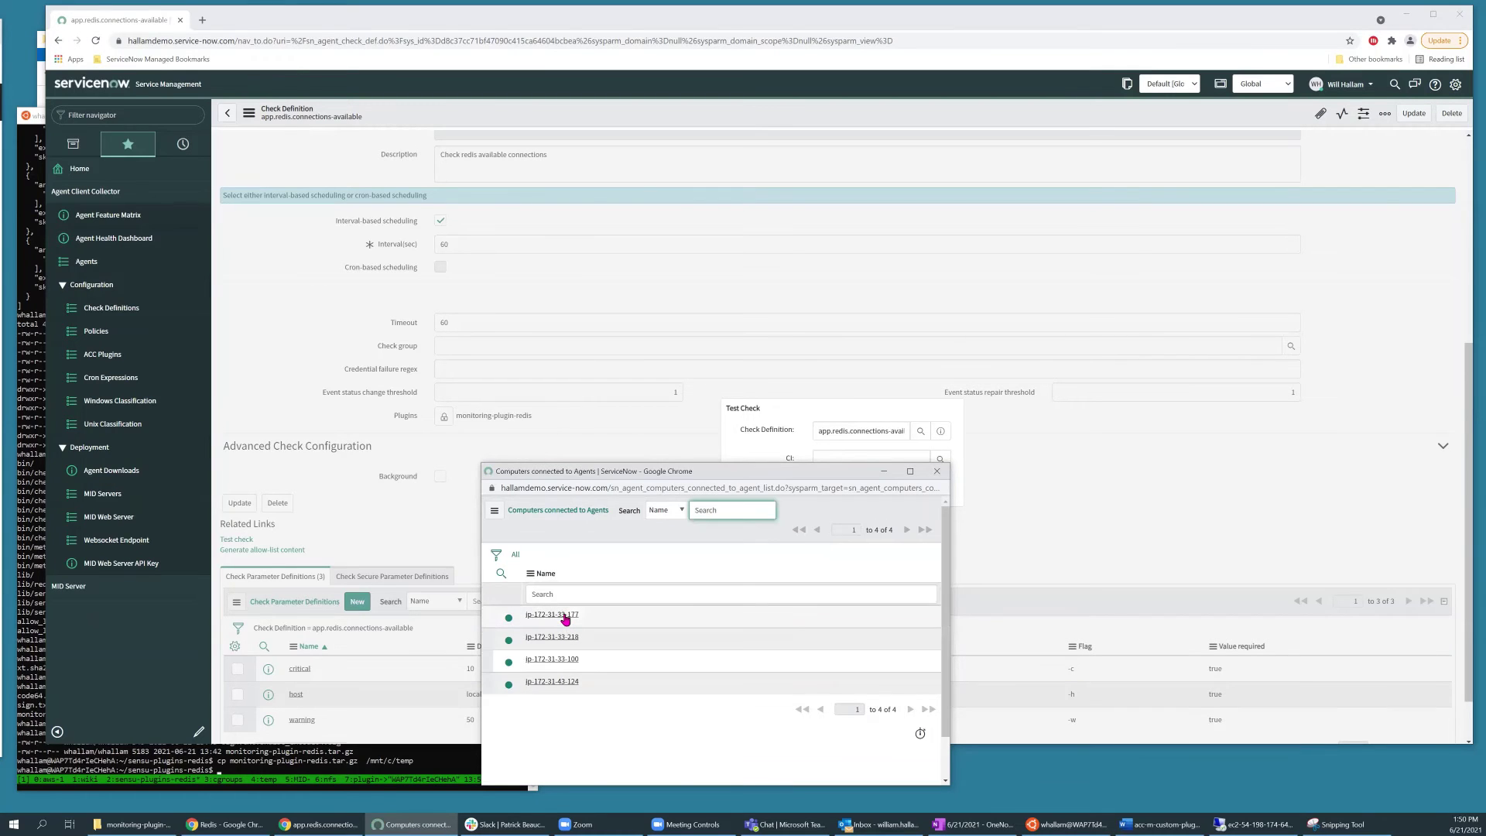
{"action": "left_click", "coordinate": [566, 616]}
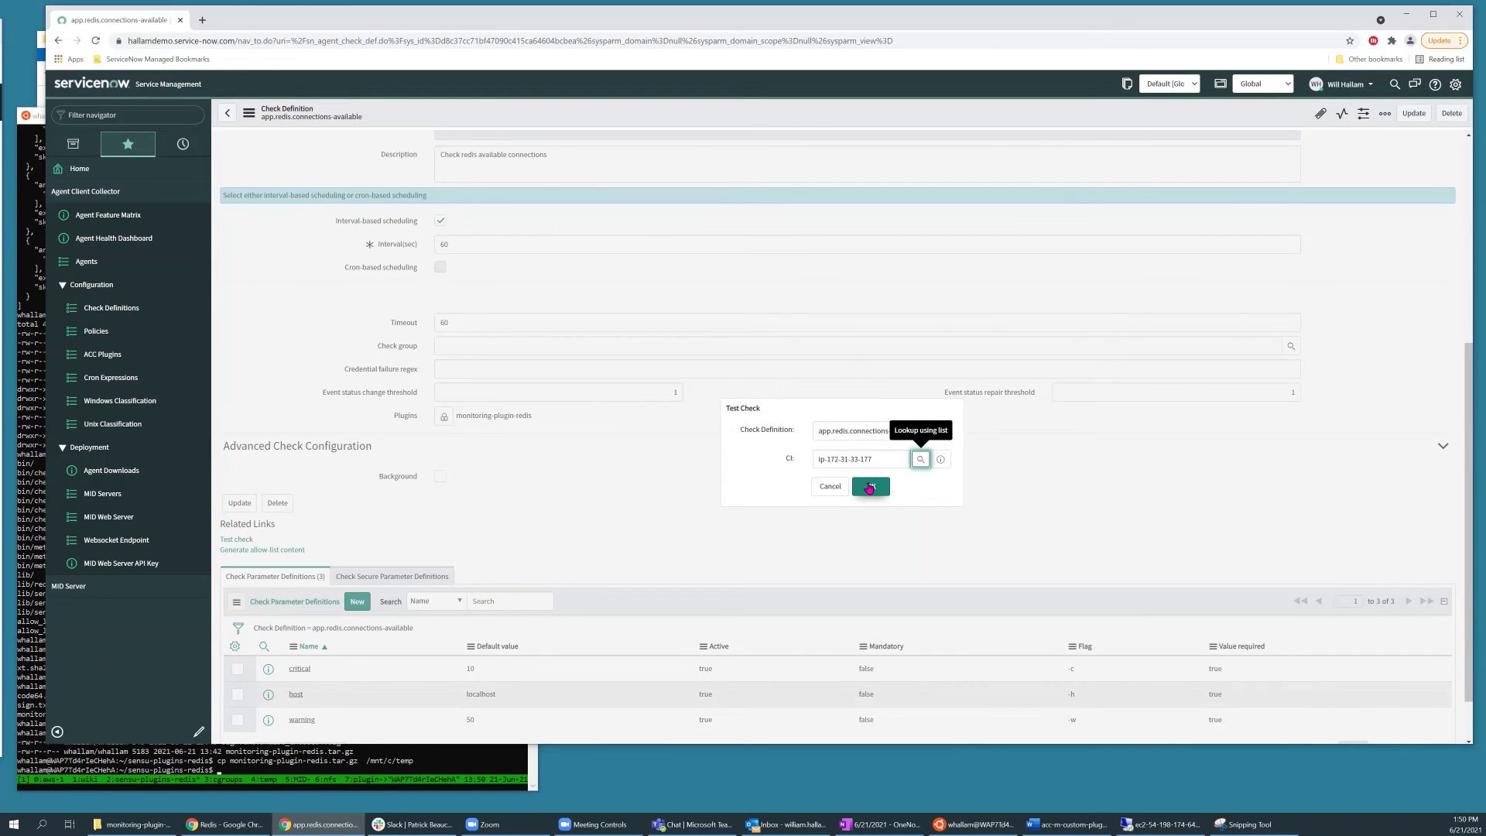
{"action": "left_click", "coordinate": [868, 488]}
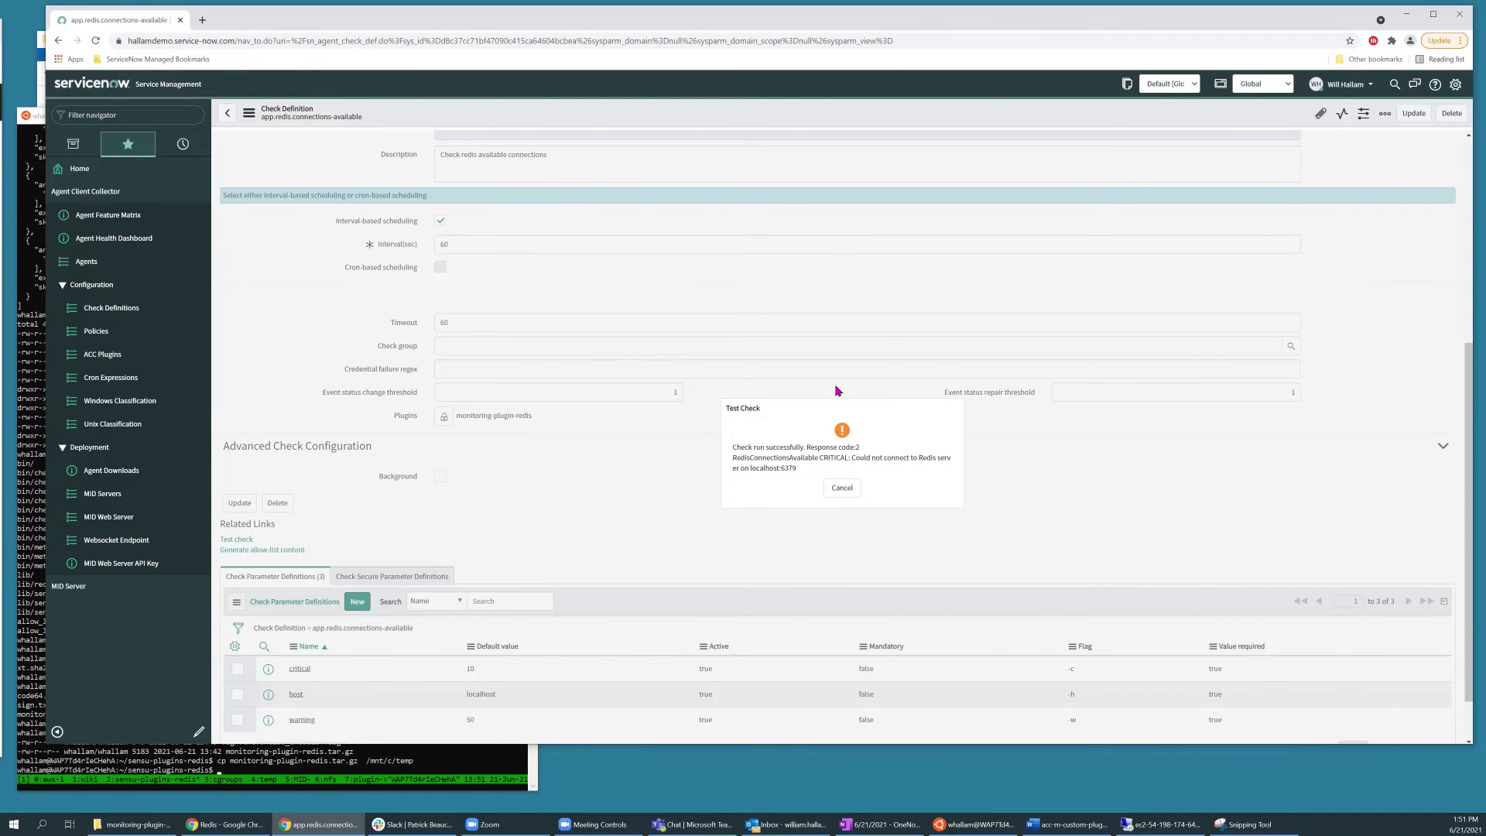
Open the Agent Client Collector Policies list and create a new policy record.
{"action": "left_click", "coordinate": [90, 334]}
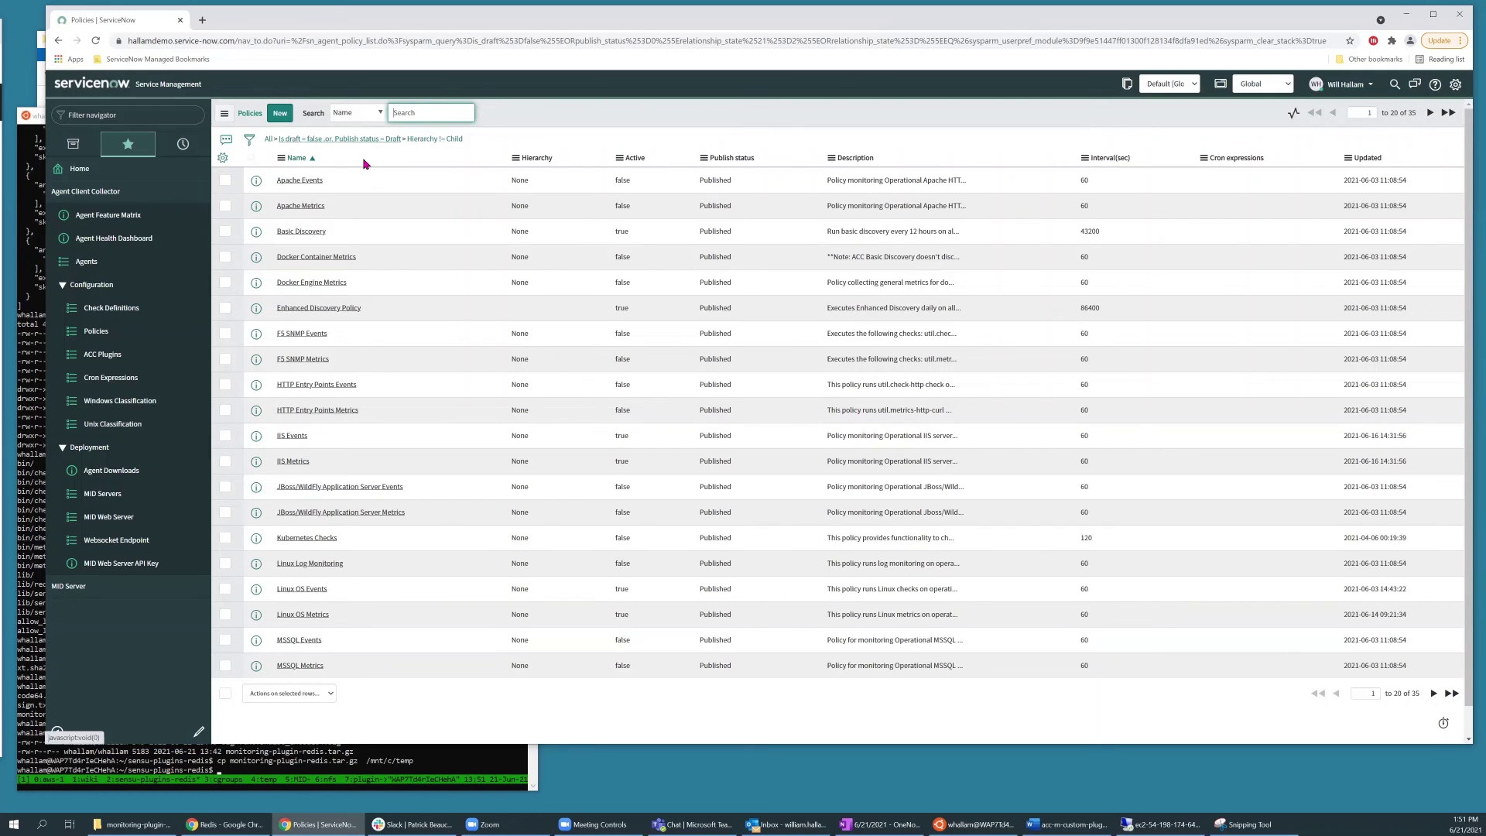
{"action": "left_click", "coordinate": [280, 114]}
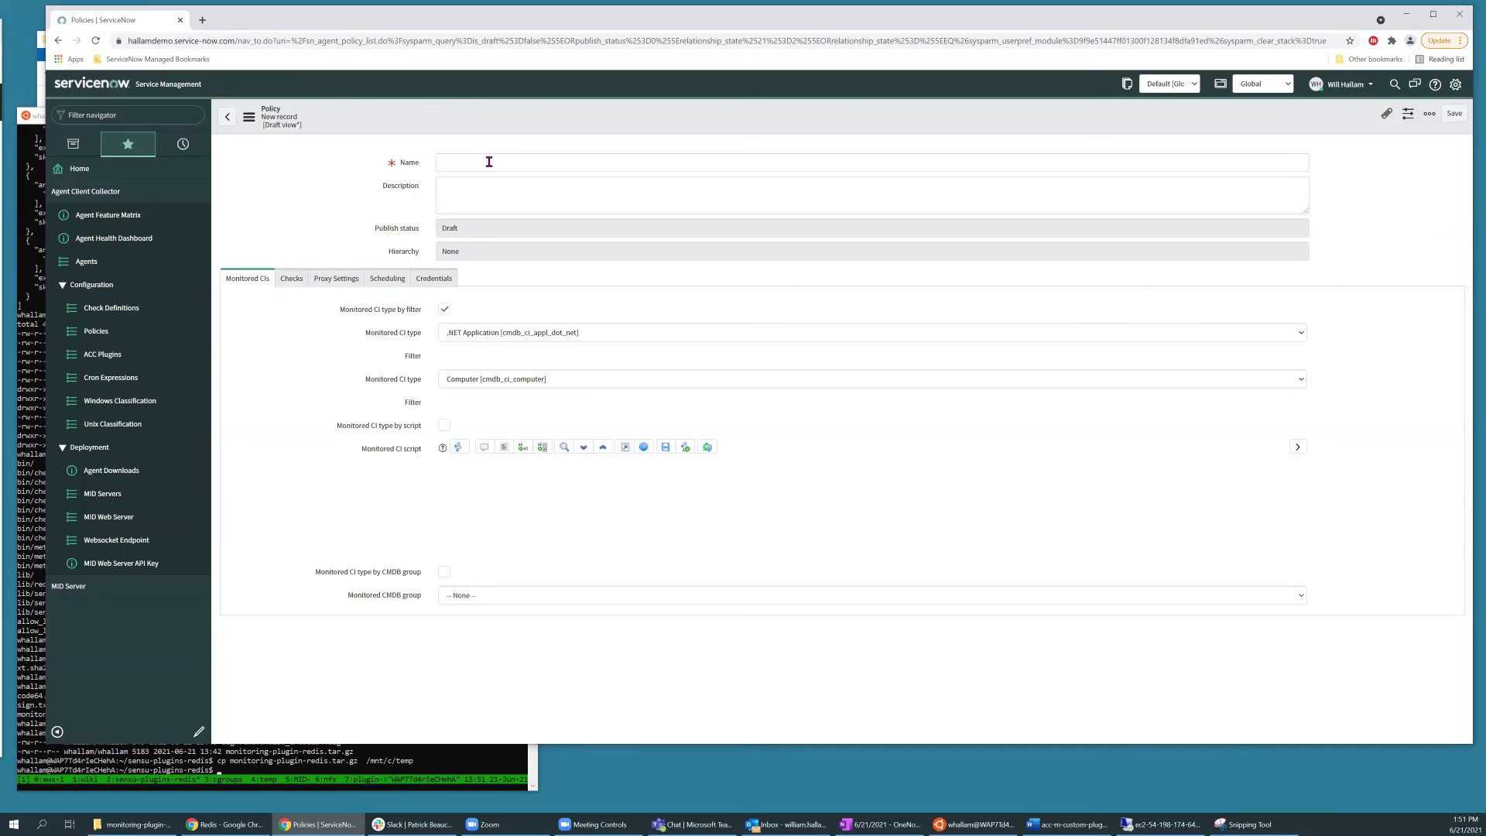
Name the policy 'Redis Events' and fill in its description.
{"action": "left_click", "coordinate": [506, 164]}
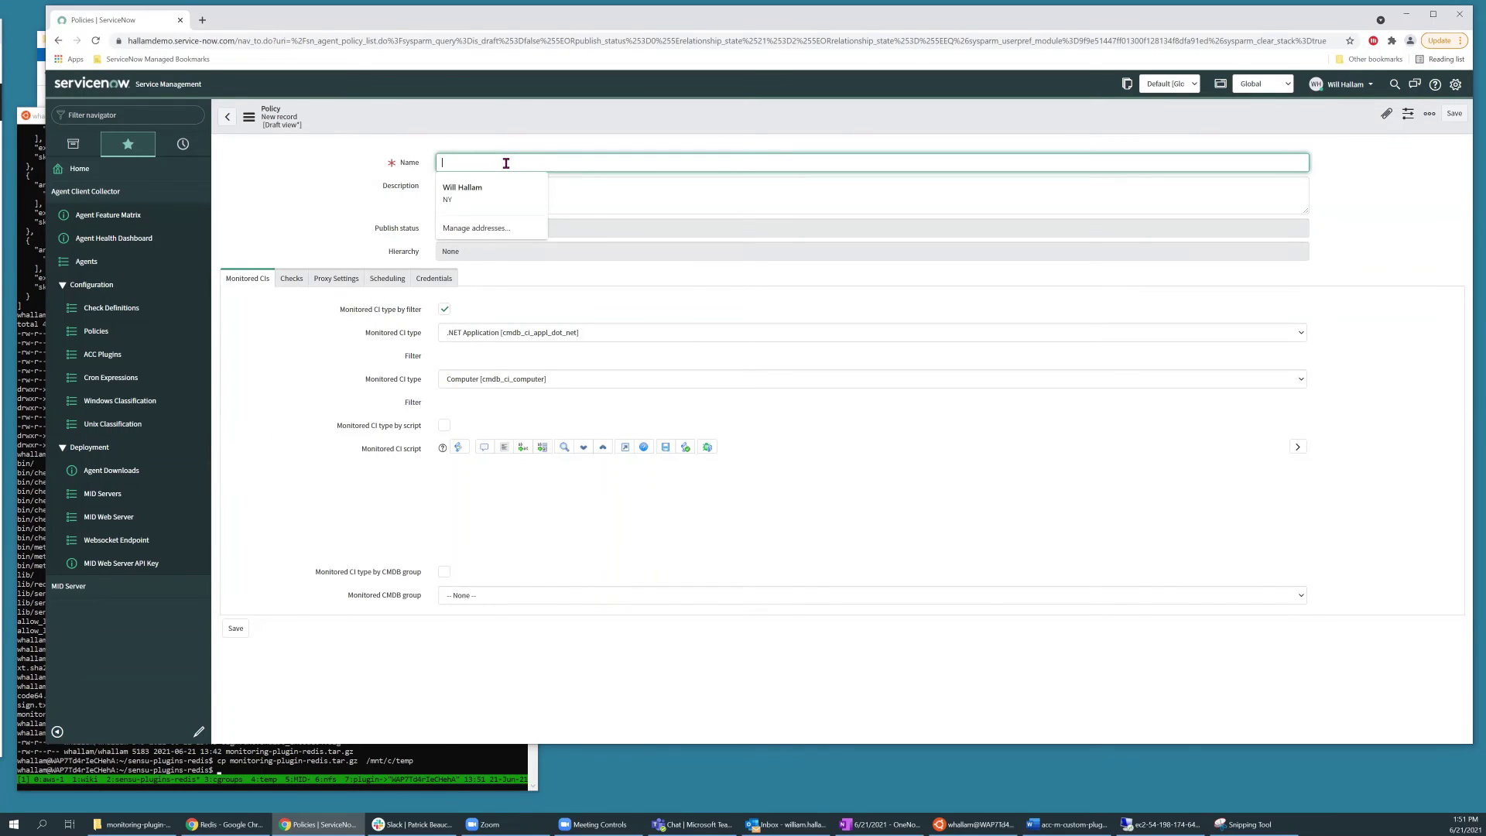
{"action": "type", "text": "Re"}
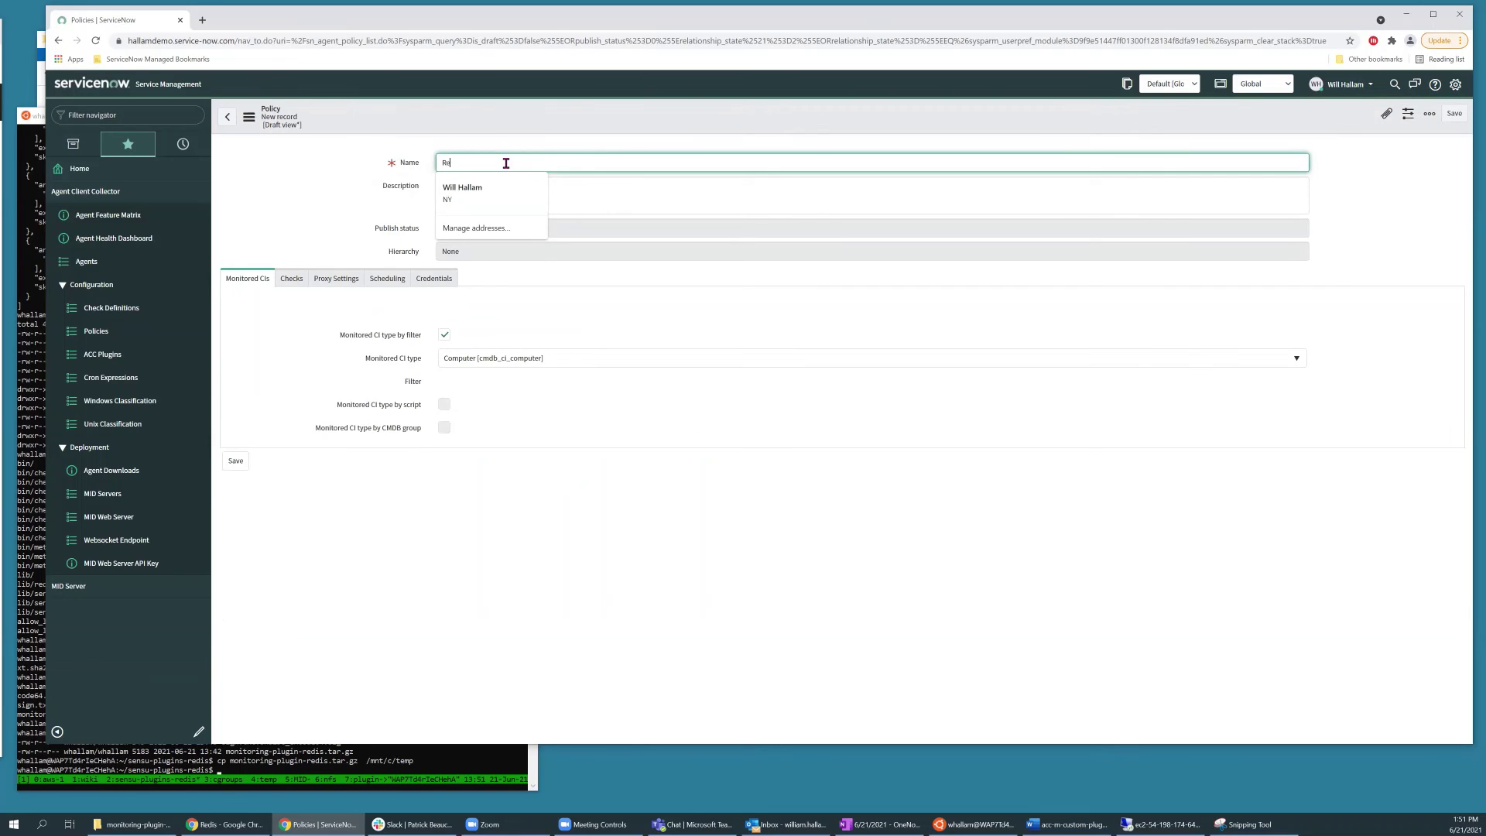
{"action": "type", "text": "dis E"}
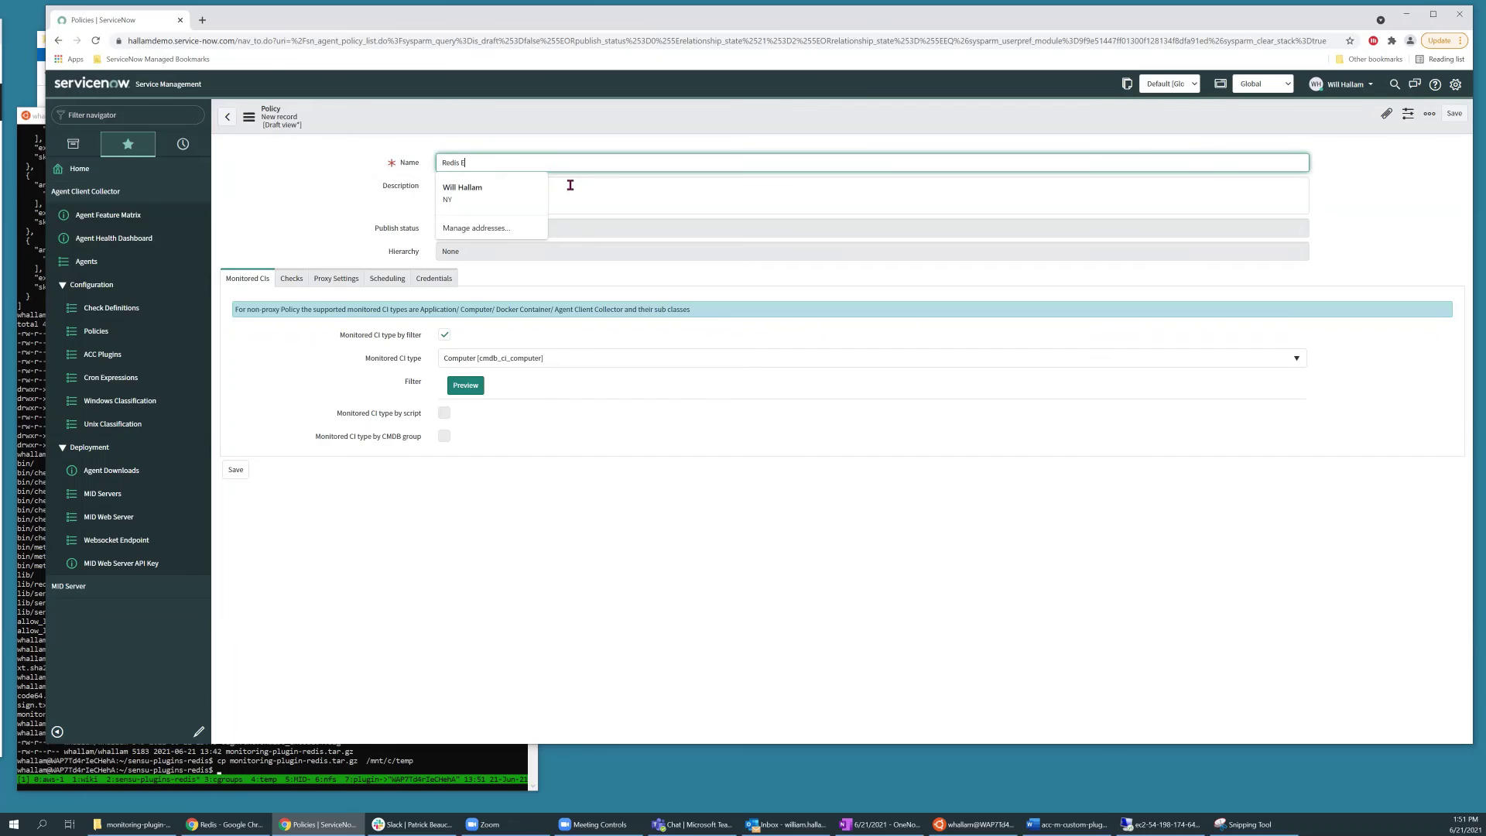
{"action": "type", "text": "vents"}
{"action": "left_click", "coordinate": [575, 187]}
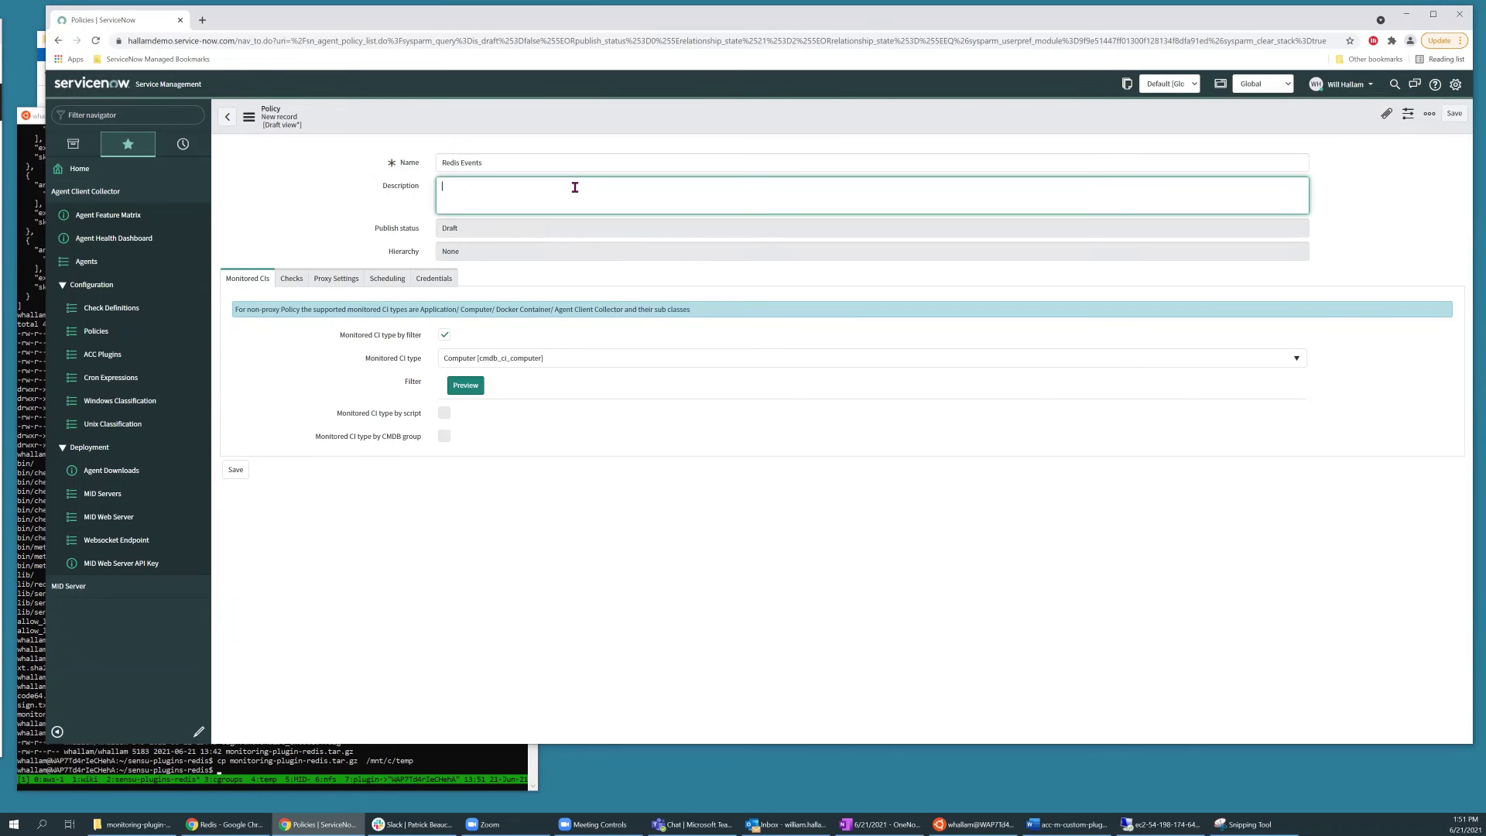
{"action": "type", "text": "Redis Events"}
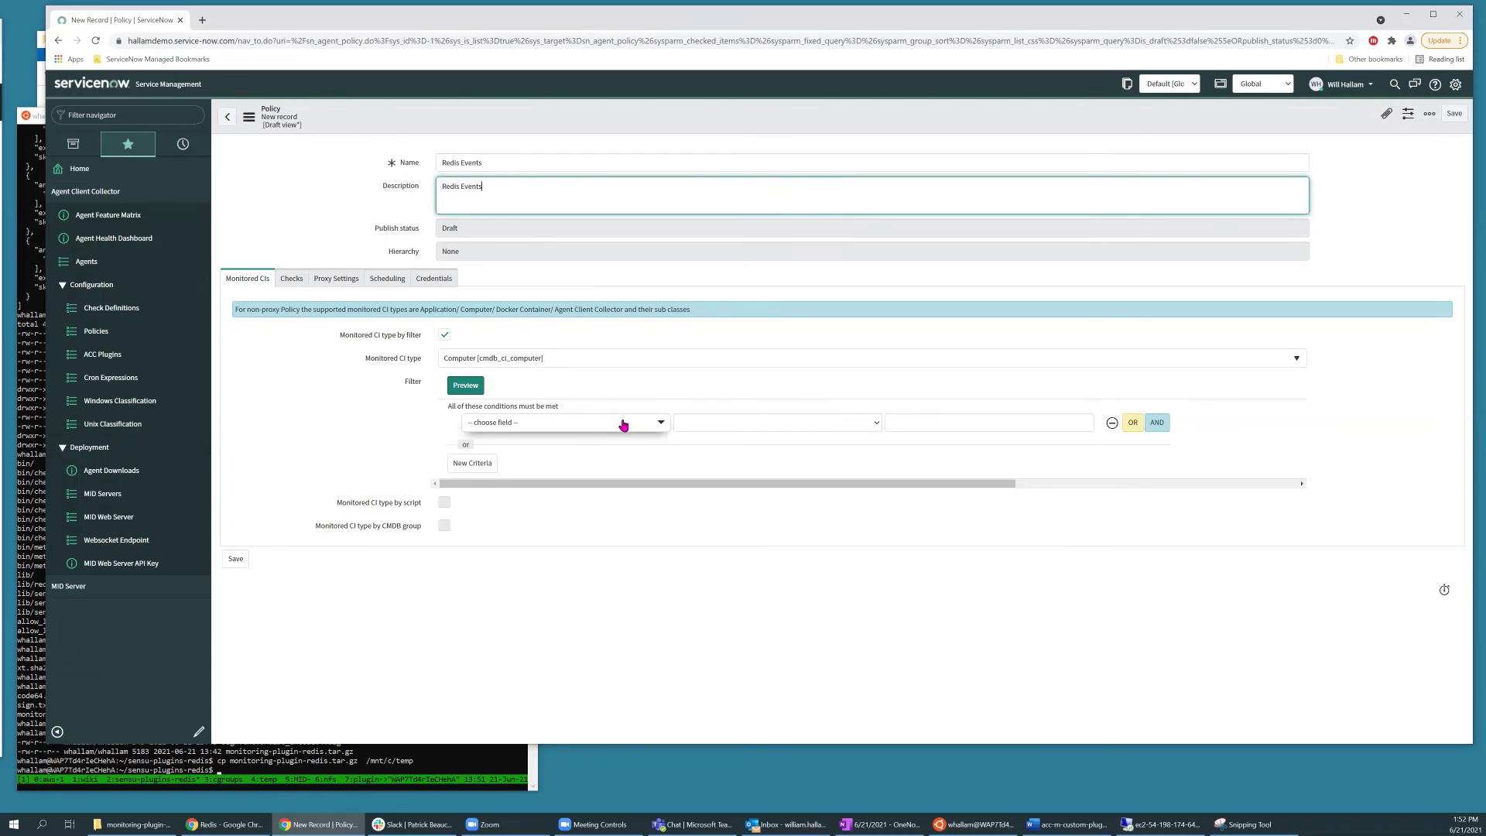
Add the filter condition Comments contains redis for the monitored computers.
{"action": "left_click", "coordinate": [587, 429]}
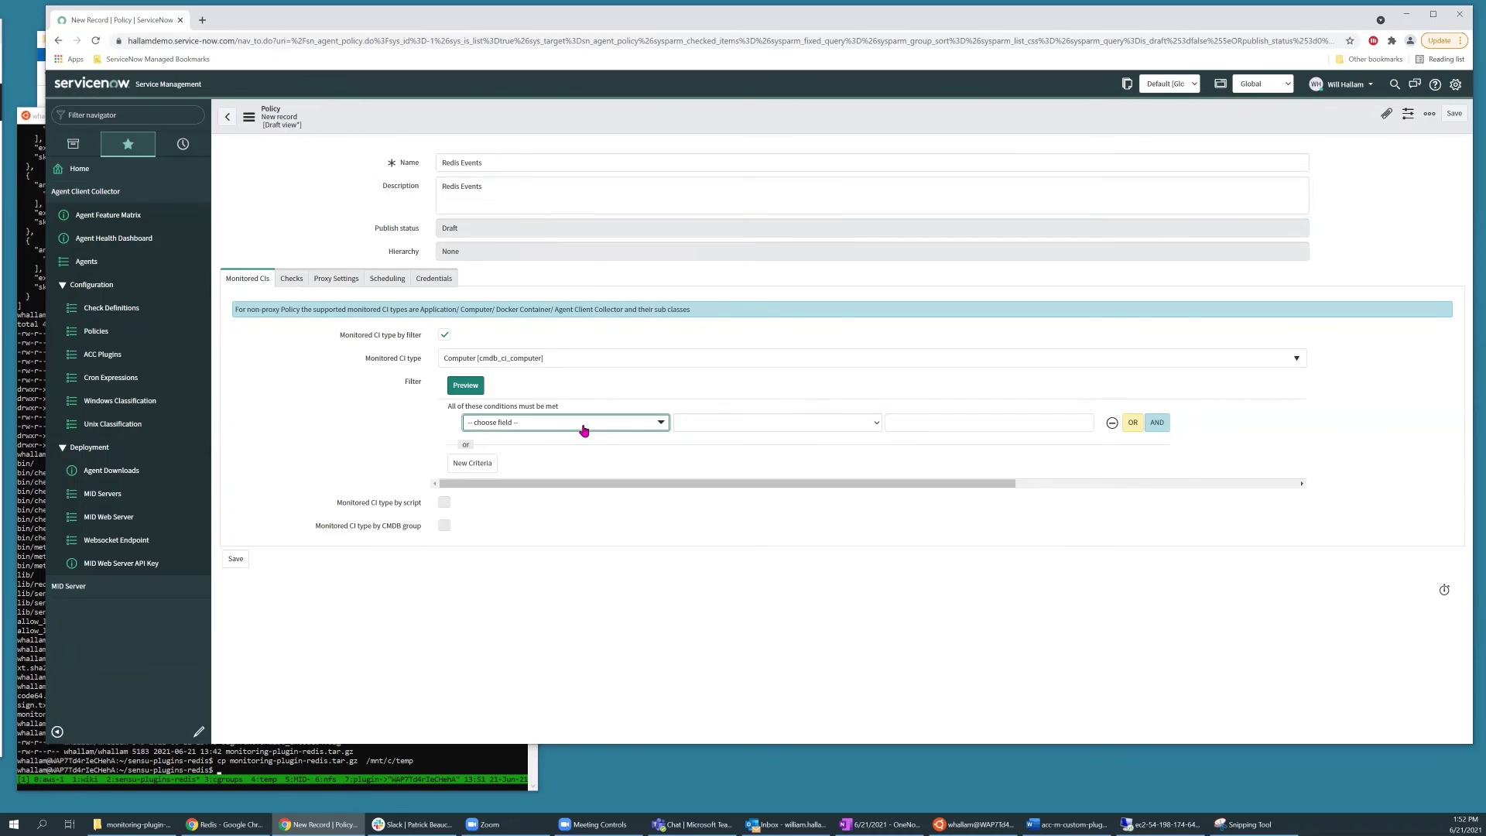
{"action": "left_click", "coordinate": [583, 429]}
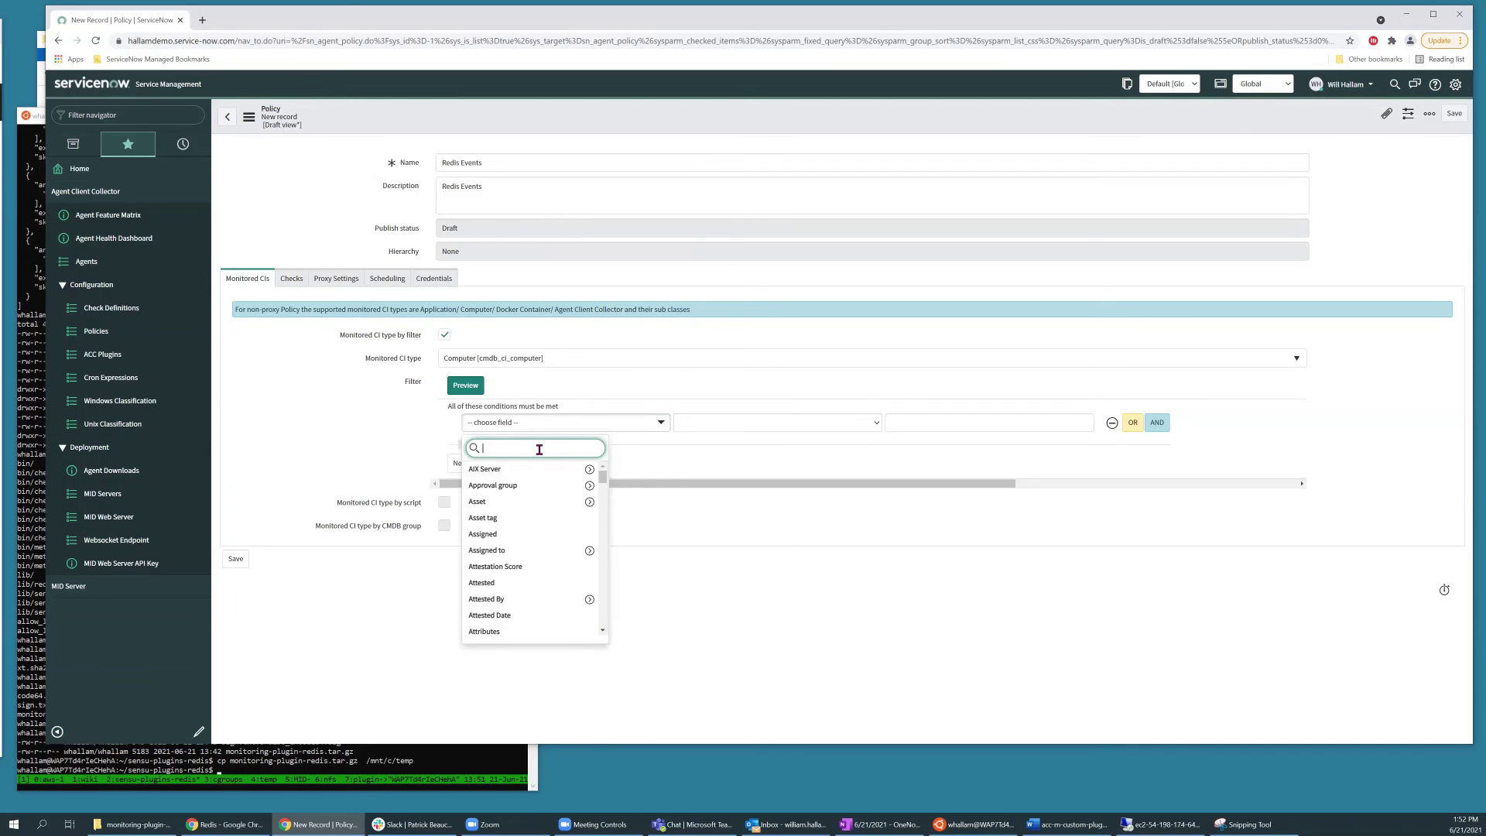
{"action": "type", "text": "comm"}
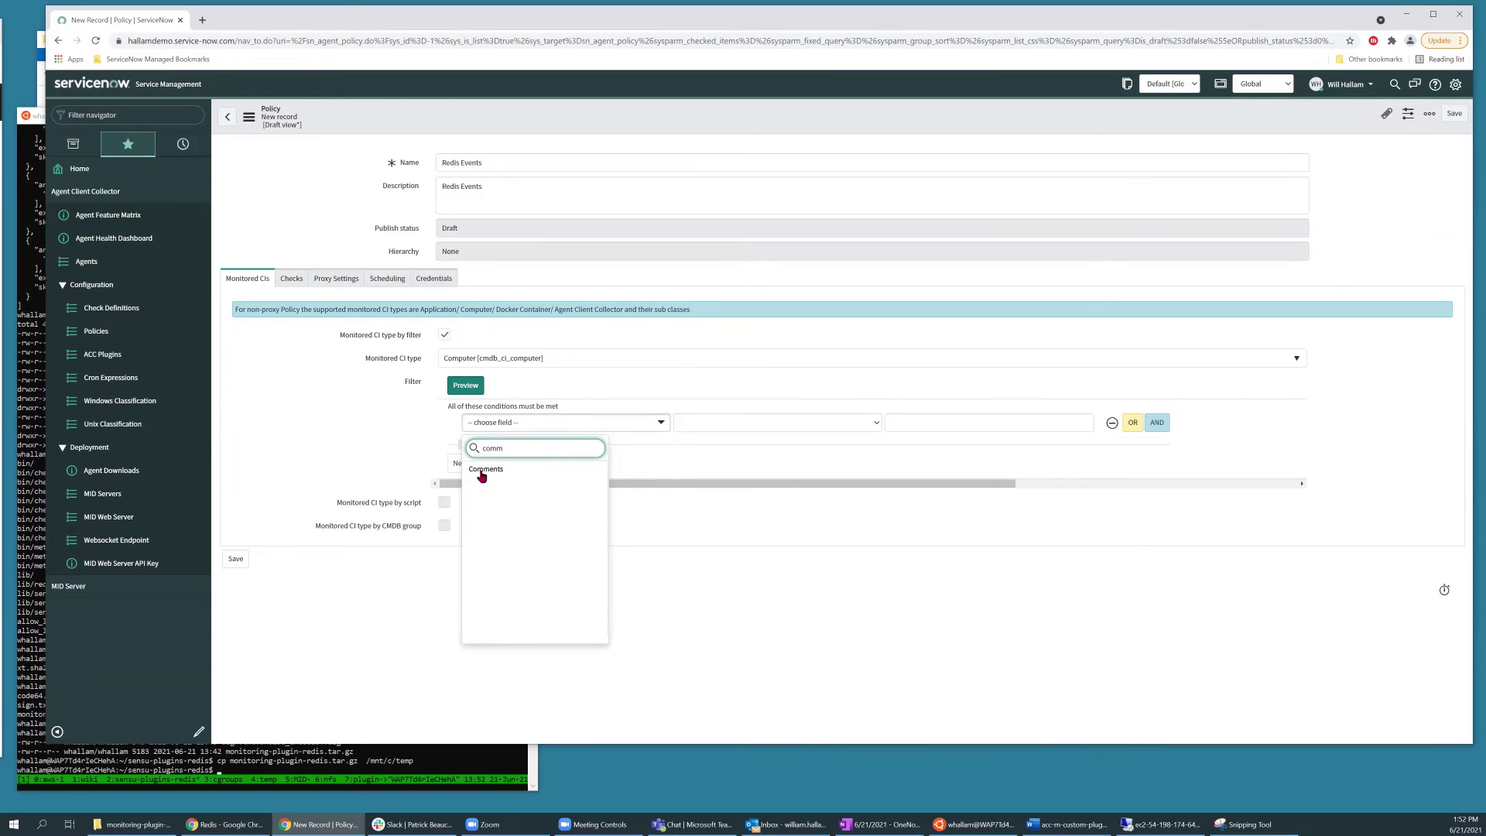
{"action": "key", "text": "Return"}
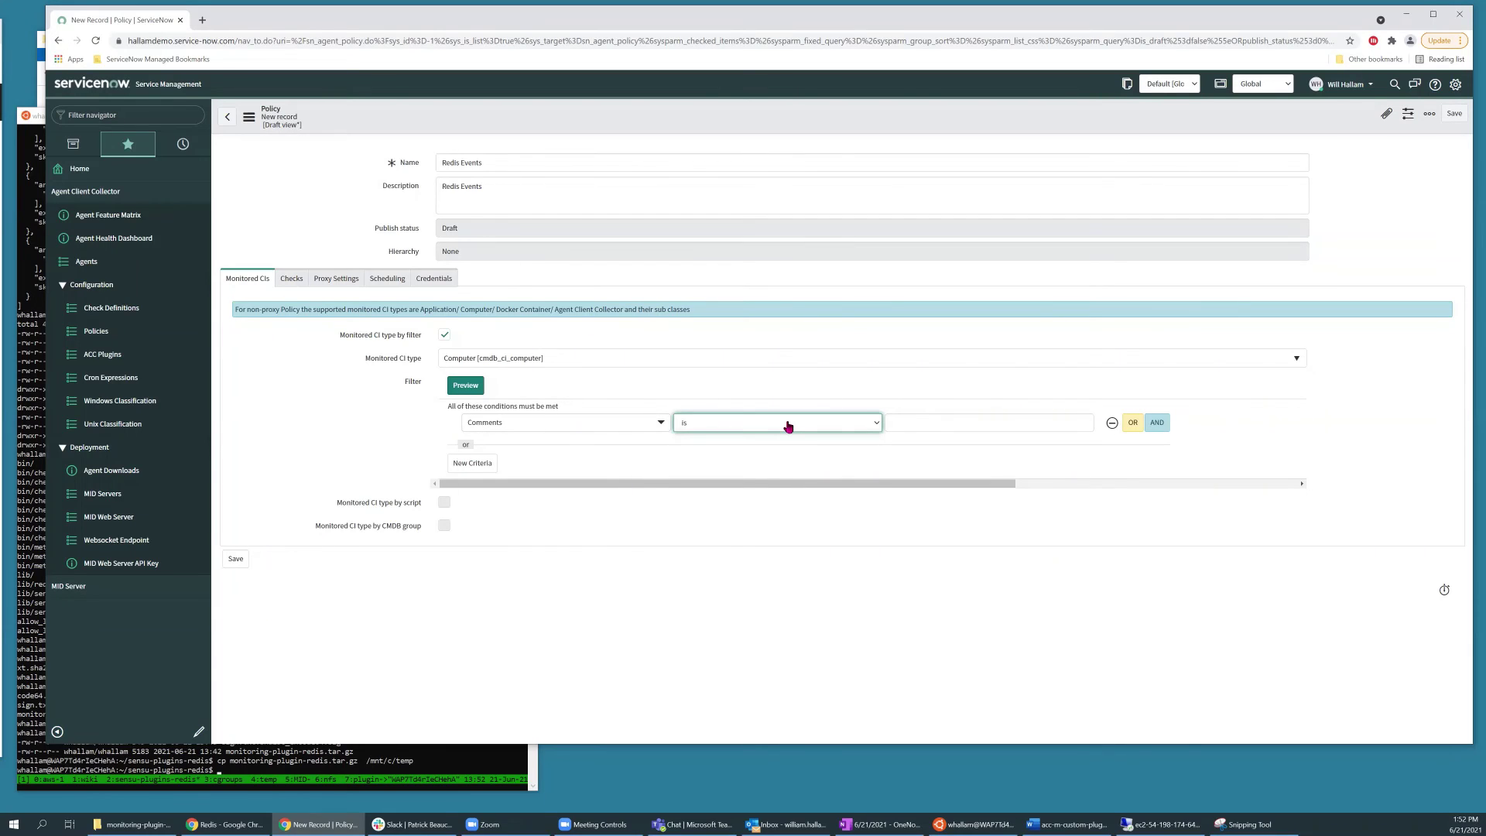
{"action": "left_click", "coordinate": [788, 426]}
{"action": "left_click", "coordinate": [936, 406]}
{"action": "left_click", "coordinate": [938, 421]}
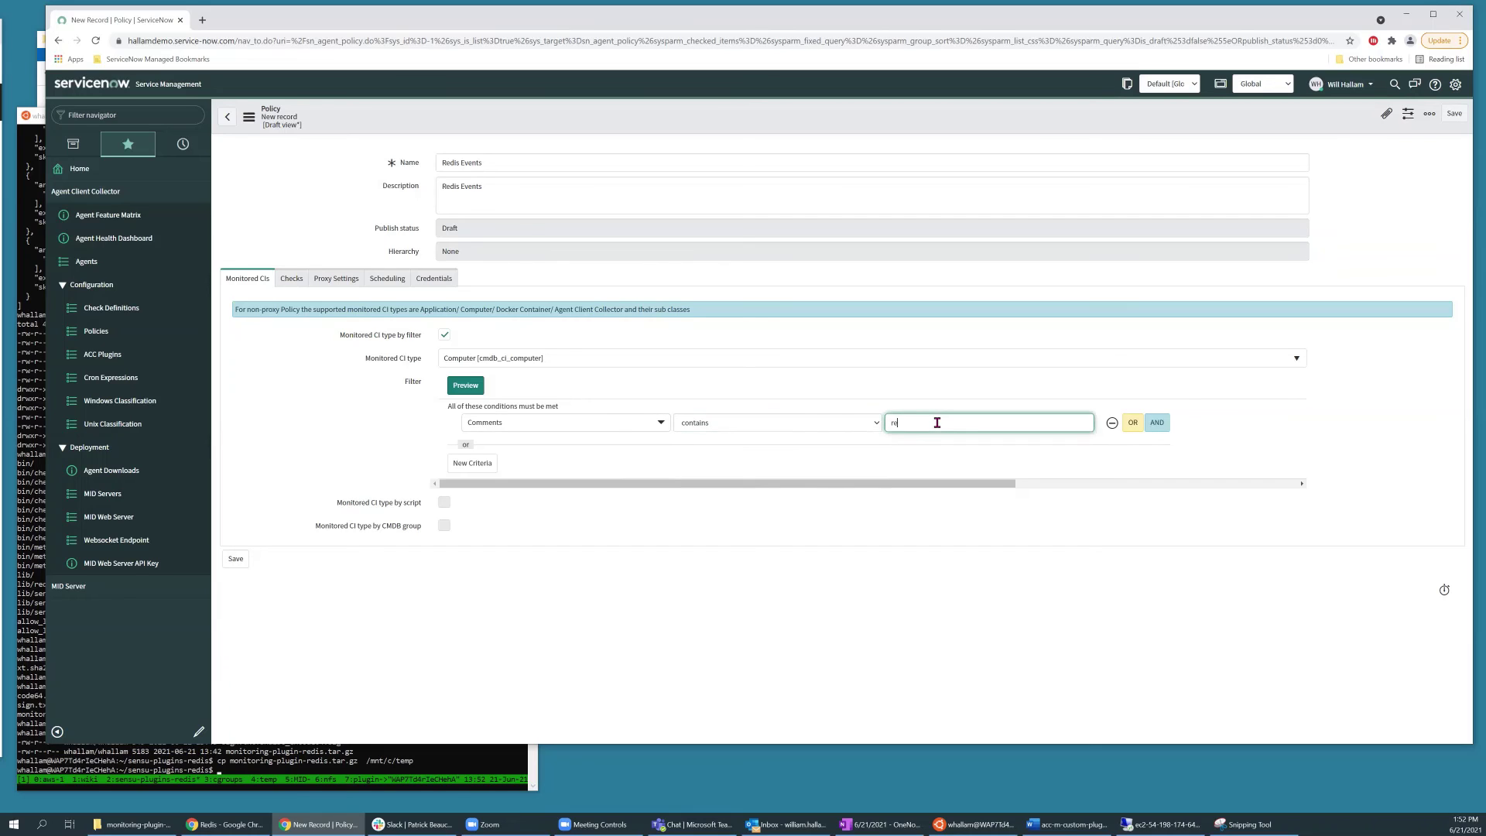
{"action": "type", "text": "redis"}
Search the available checks for redis and move app.redis.connections-available into Selected.
{"action": "left_click", "coordinate": [291, 282]}
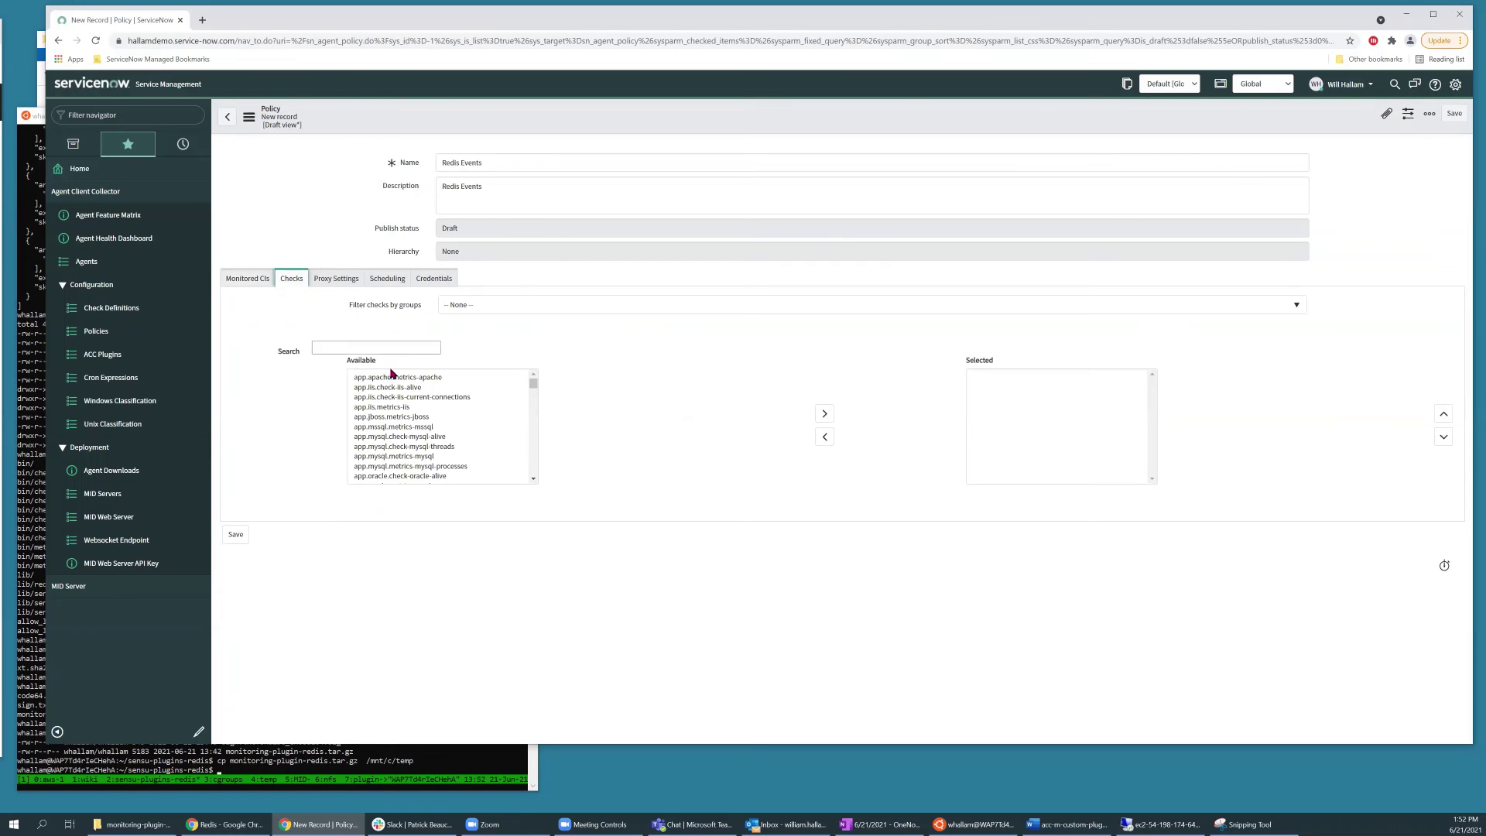
{"action": "left_click", "coordinate": [375, 346]}
{"action": "type", "text": "*connec"}
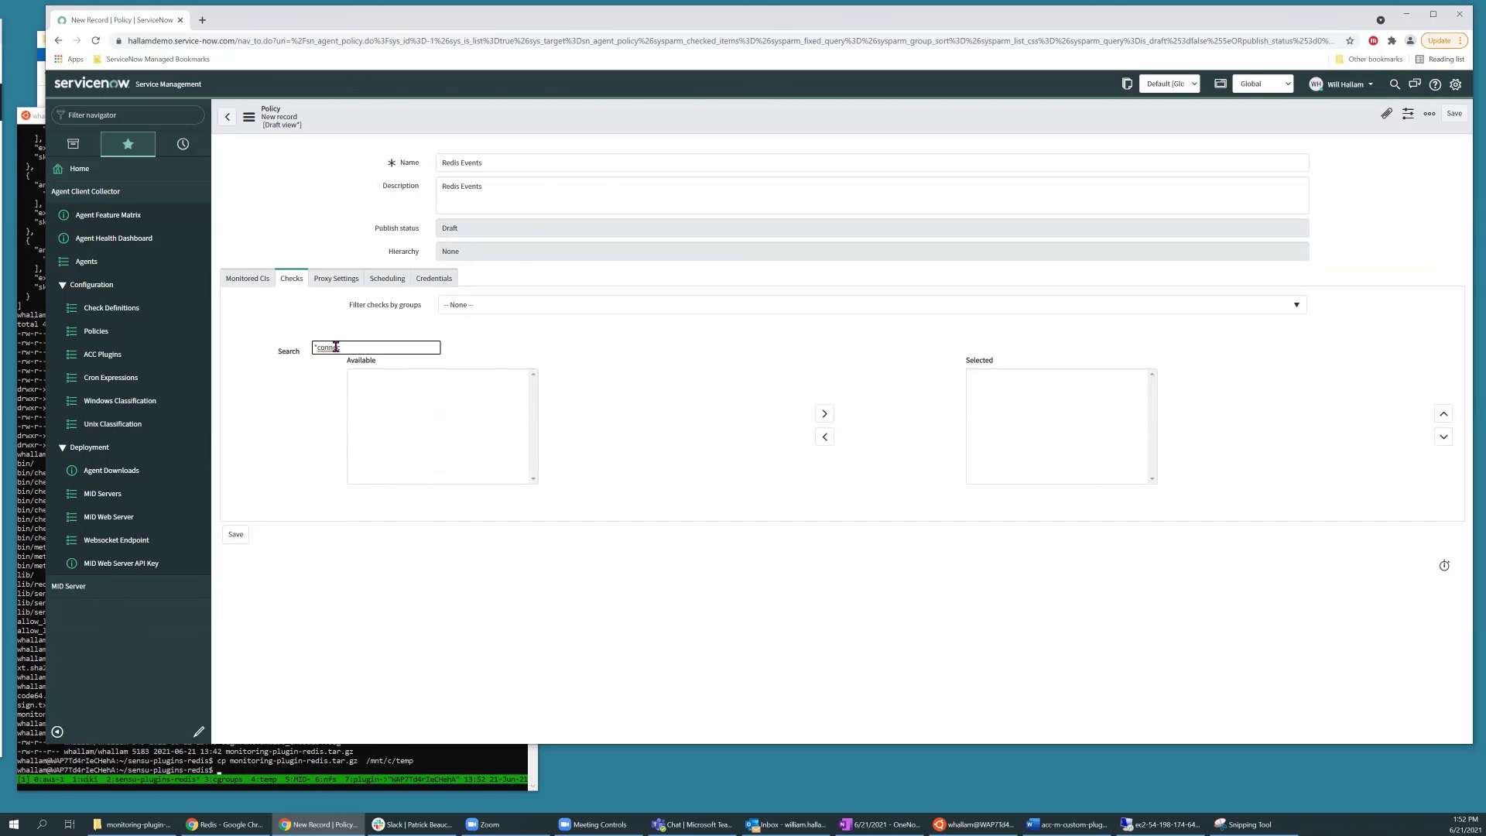
{"action": "triple_click", "coordinate": [333, 346]}
{"action": "key", "text": "BackSpace"}
{"action": "type", "text": "*redis"}
{"action": "key", "text": "BackSpace"}
{"action": "key", "text": "BackSpace"}
{"action": "key", "text": "BackSpace"}
{"action": "key", "text": "BackSpace"}
{"action": "key", "text": "BackSpace"}
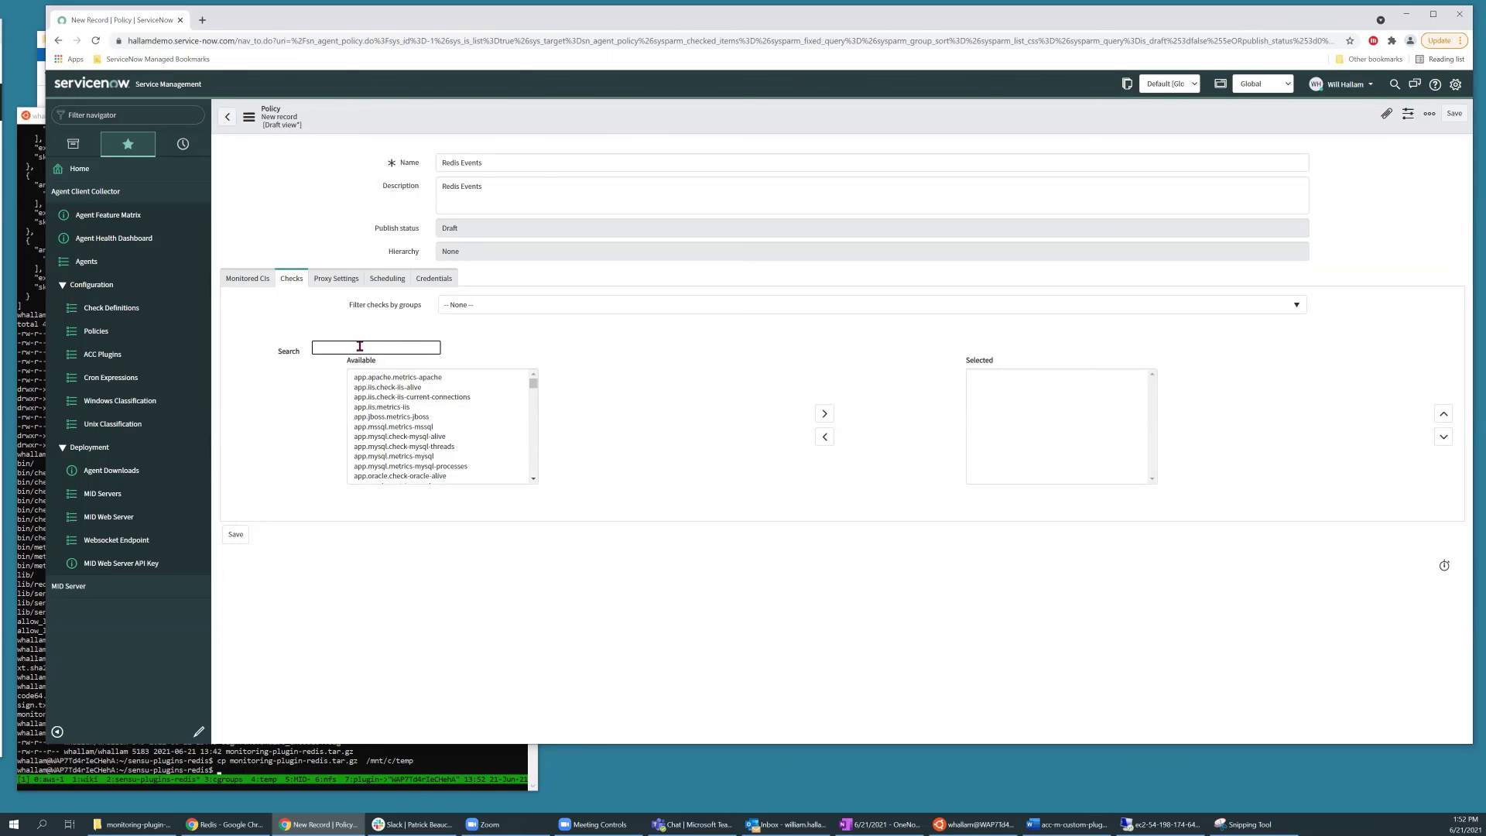
{"action": "type", "text": "redis"}
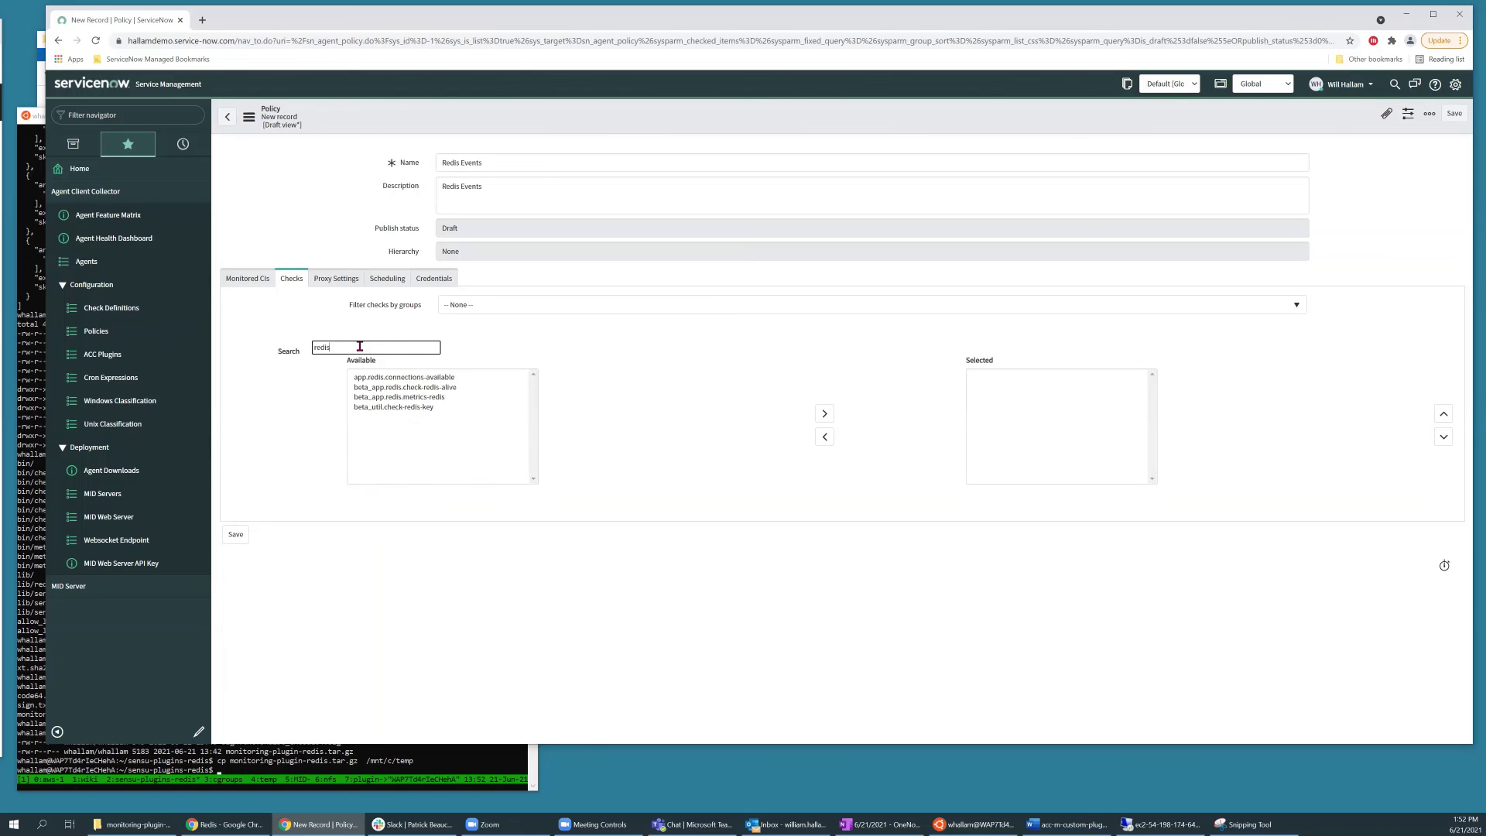
{"action": "double_click", "coordinate": [408, 377]}
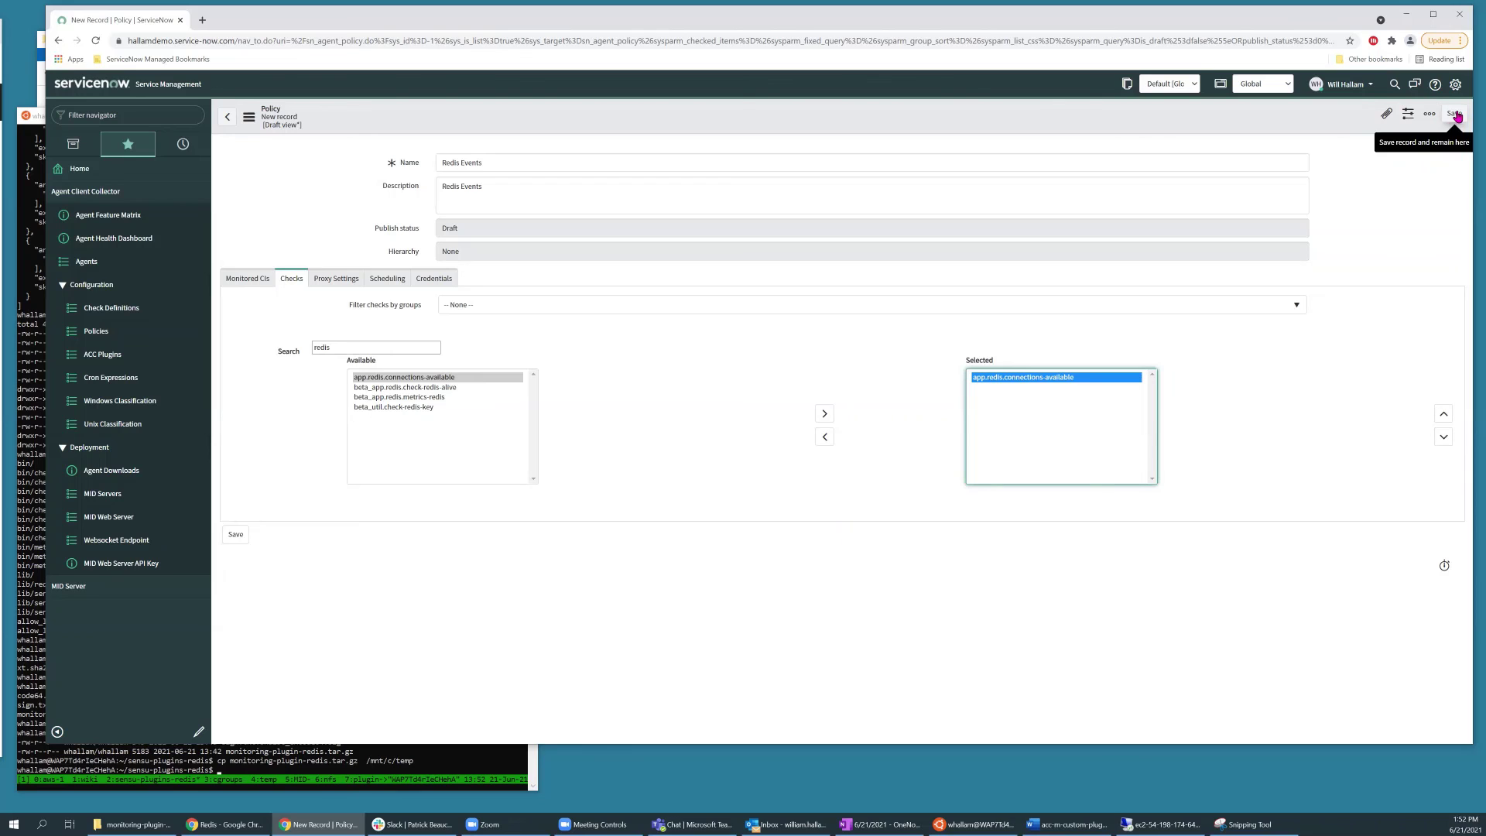
{"action": "right_click", "coordinate": [965, 123]}
Save the Redis Events policy and confirm publishing all its changes.
{"action": "left_click", "coordinate": [976, 132]}
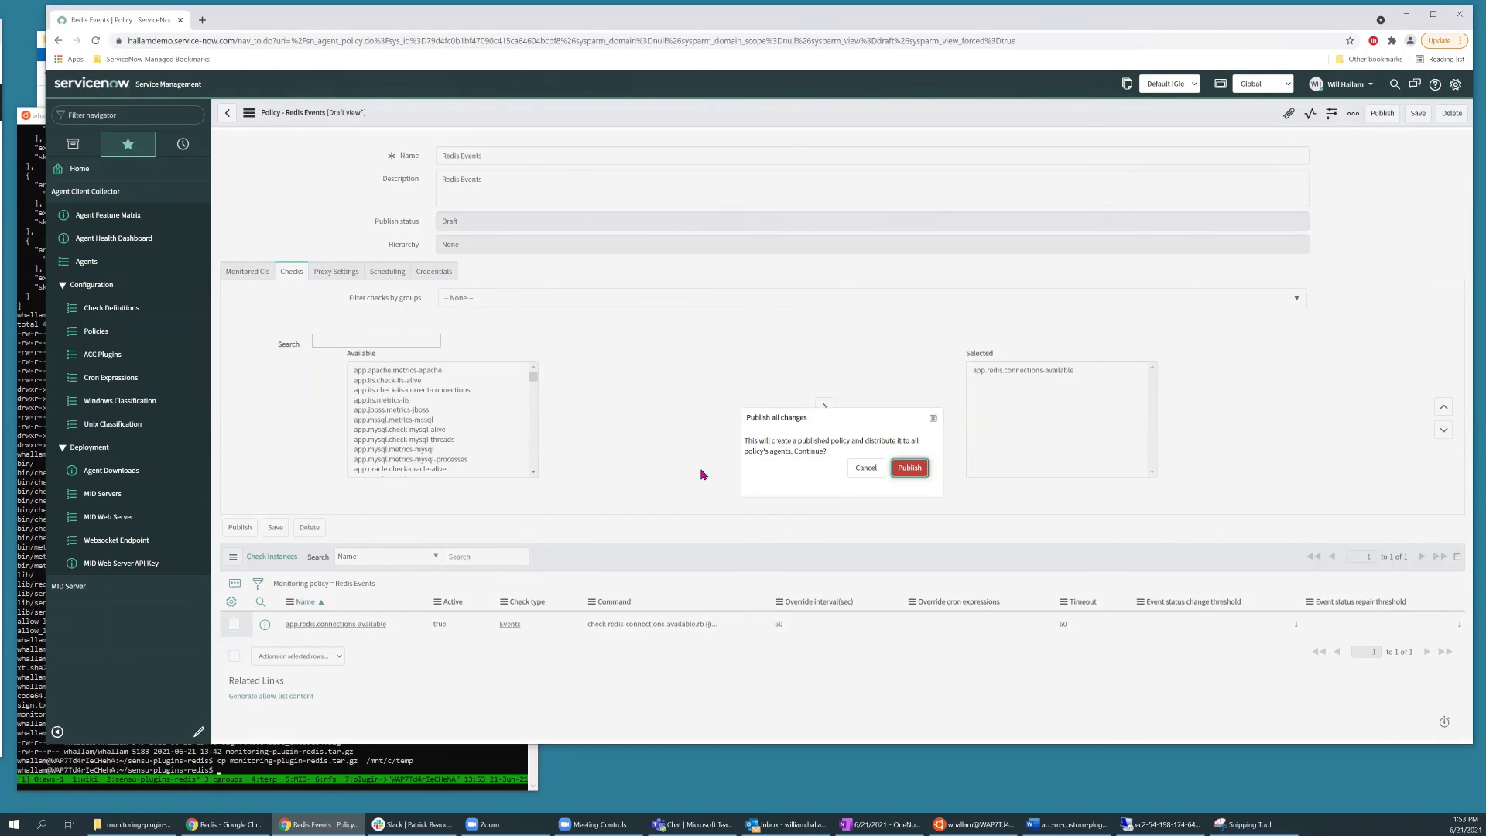
{"action": "left_click", "coordinate": [907, 469]}
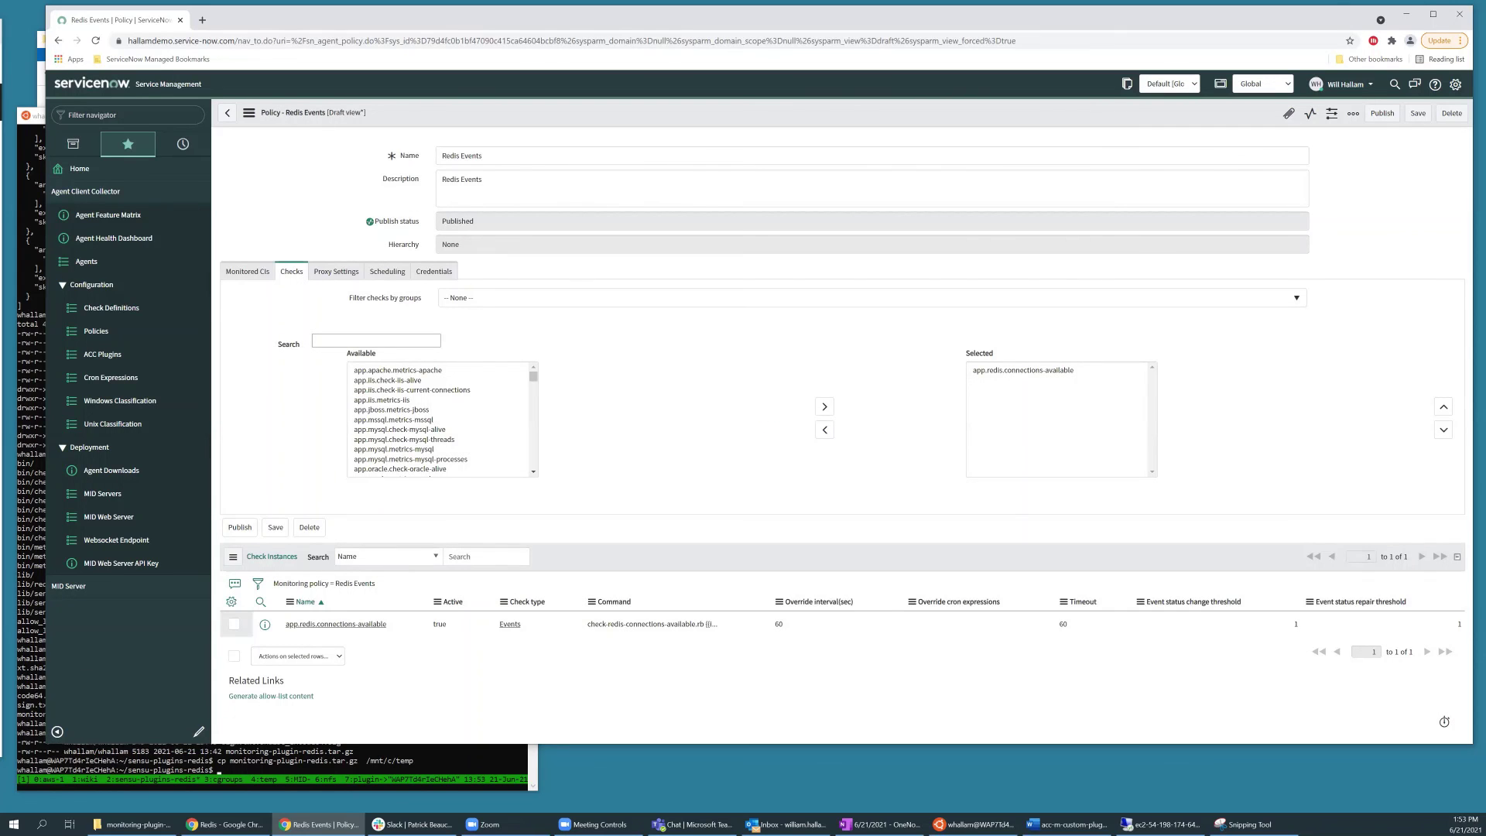